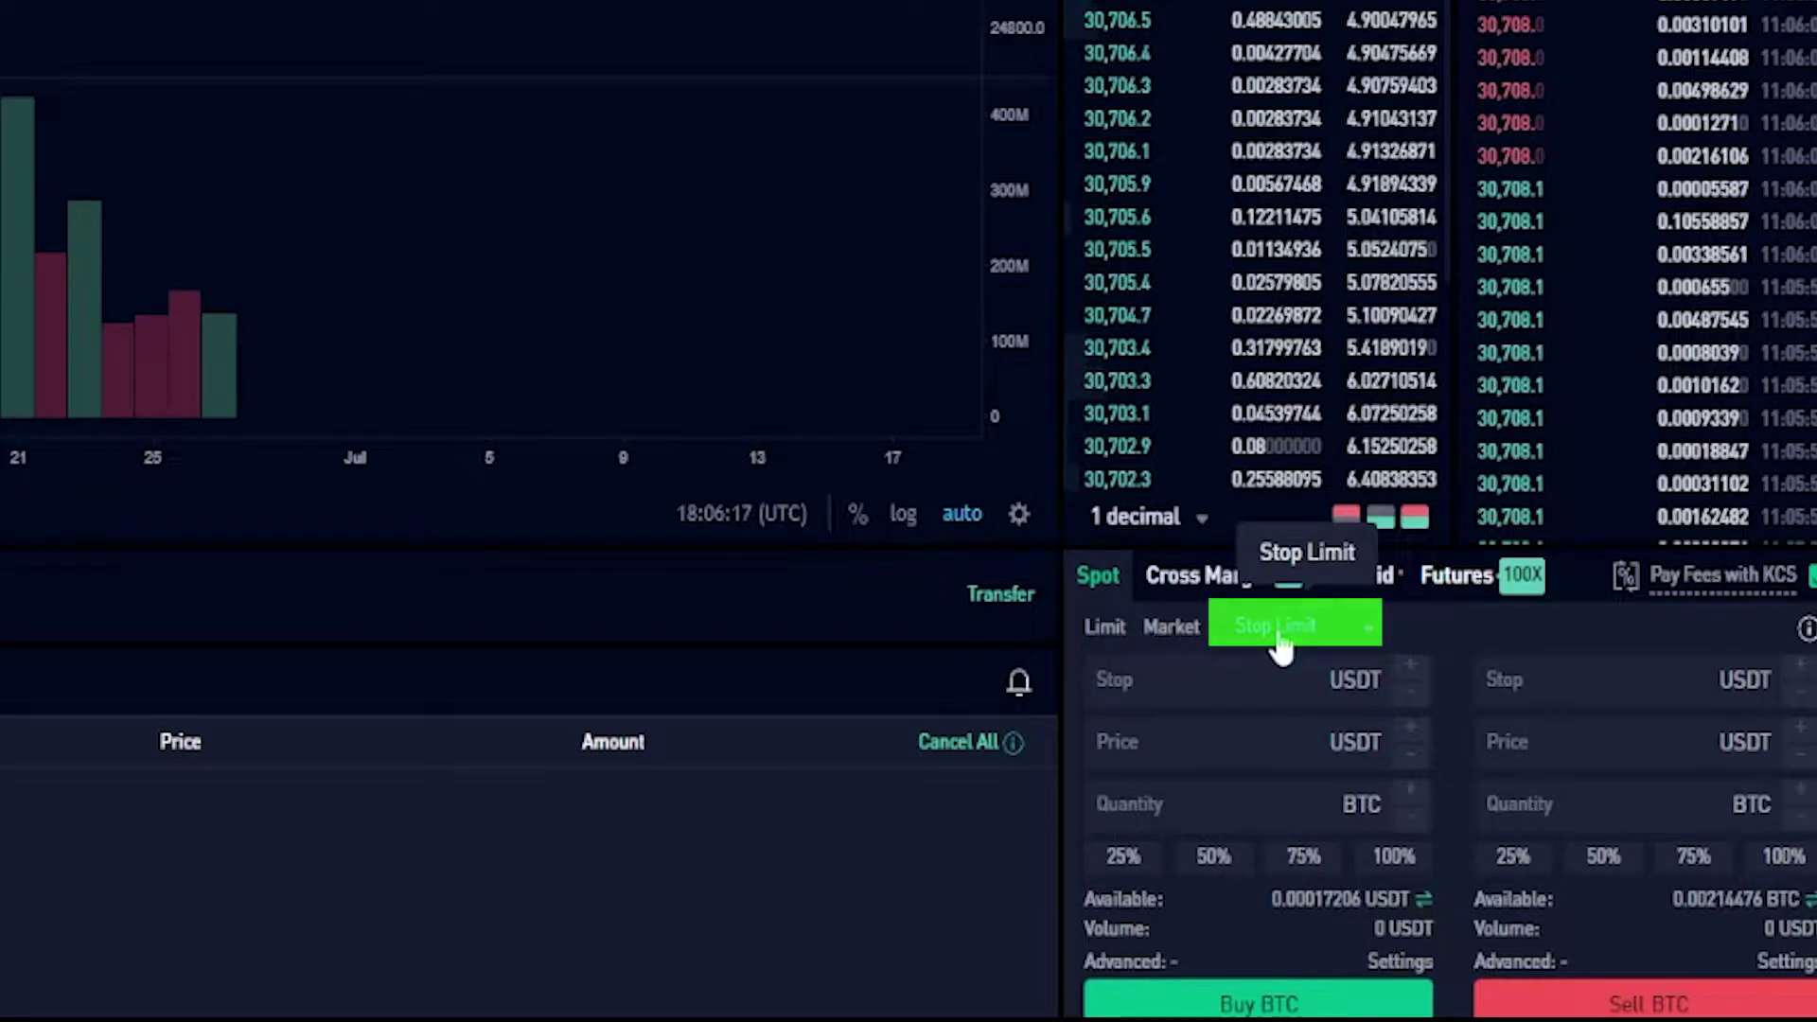
Step: Change the Spot order type from Stop Limit to Trailing Stop in the order-type dropdown
click(1280, 632)
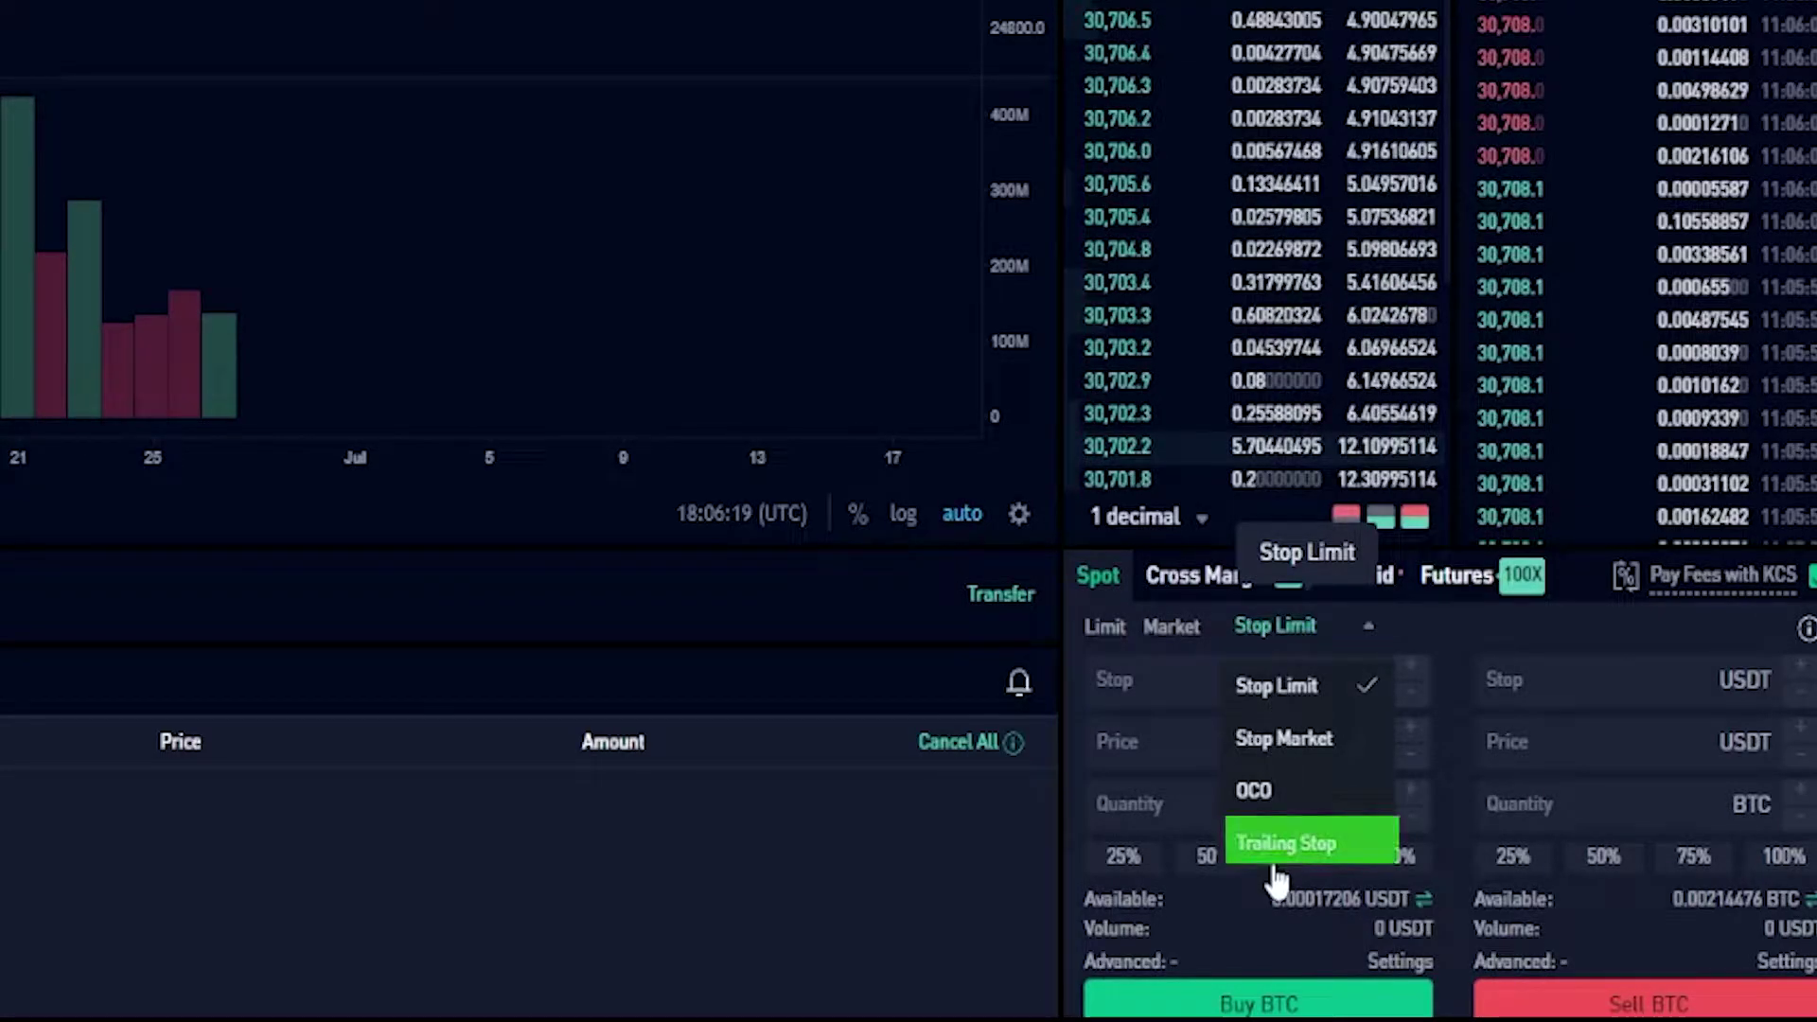
click(1278, 841)
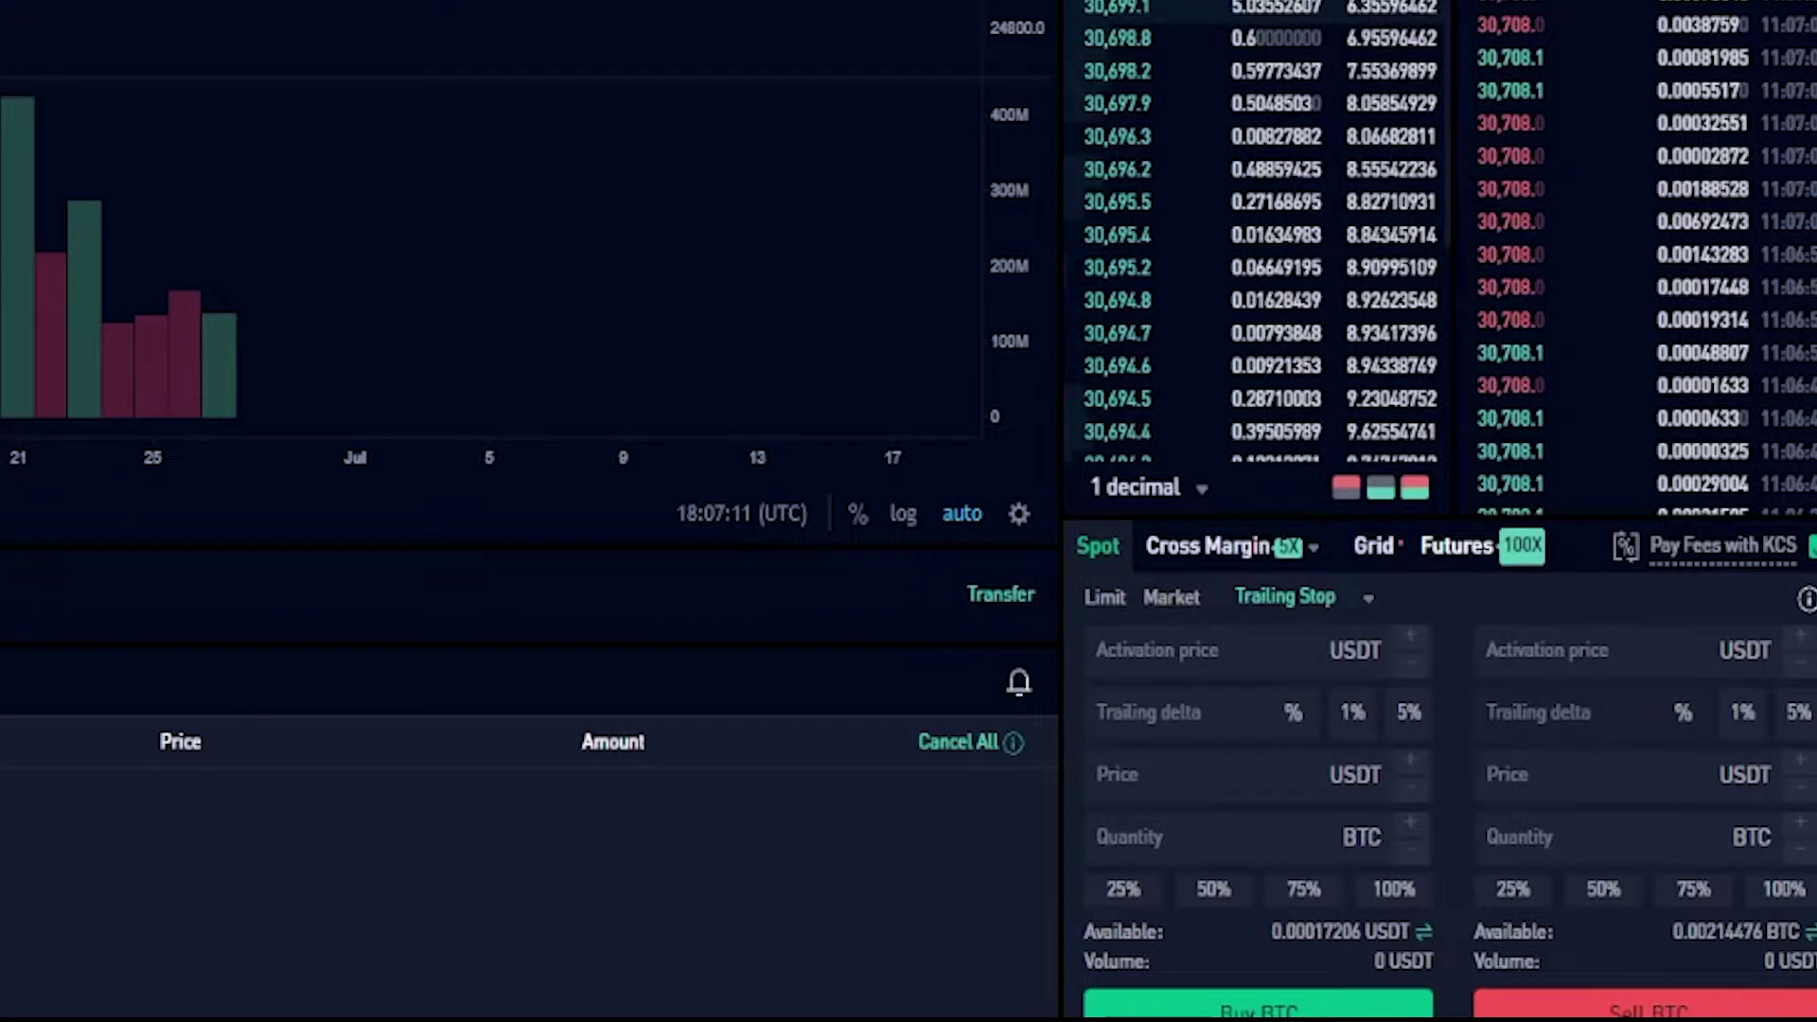
Step: Set the sell-side trailing delta to 3% after trying the 1% and 5% presets
click(1749, 728)
click(1801, 724)
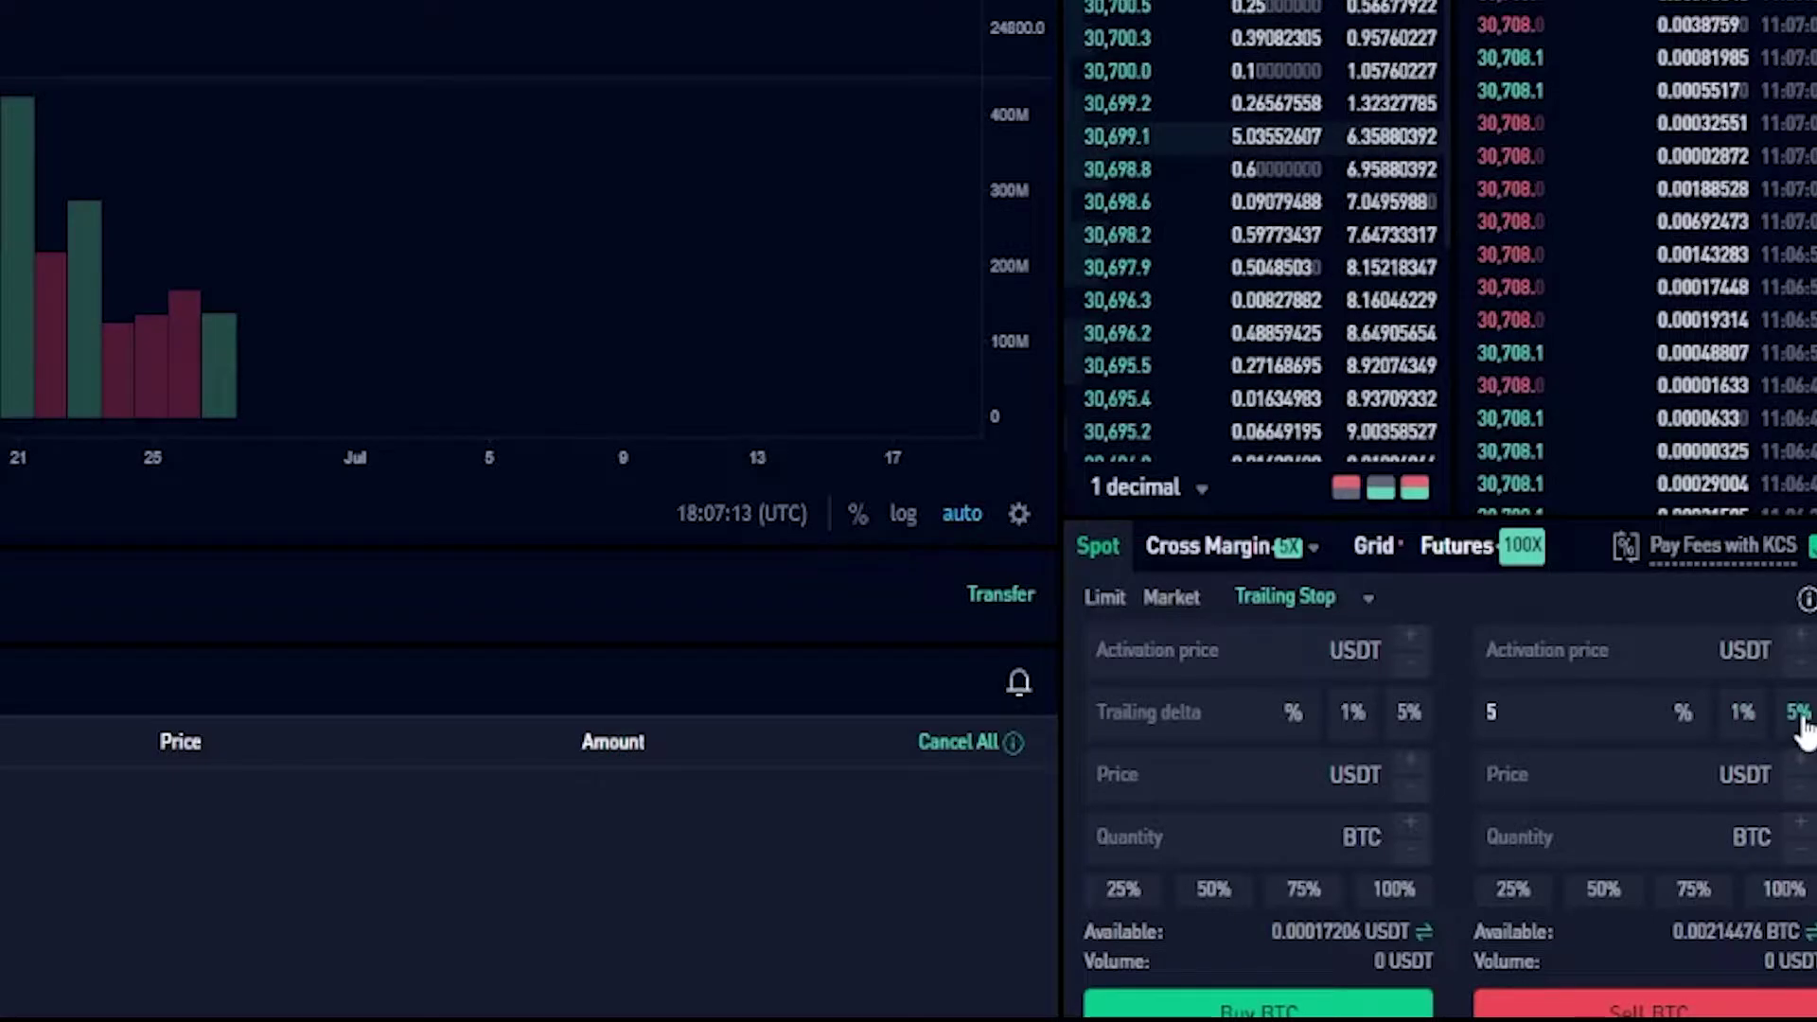
double_click(1491, 712)
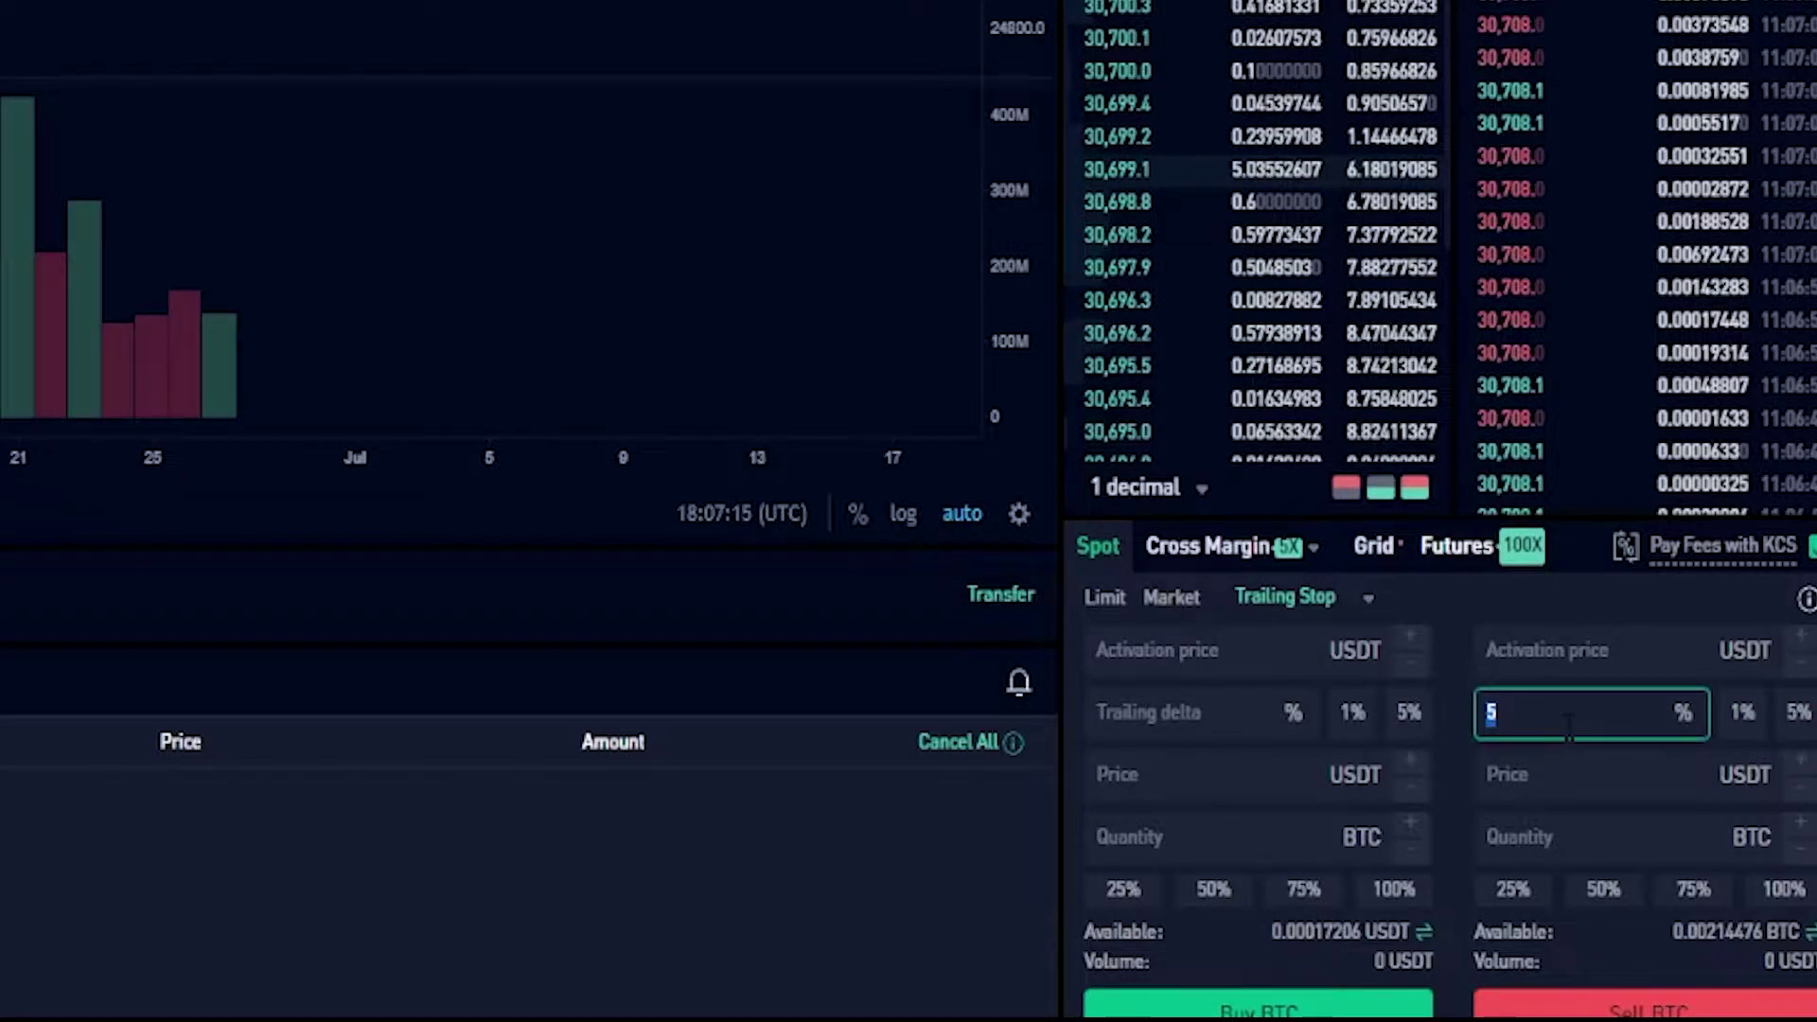
text(3)
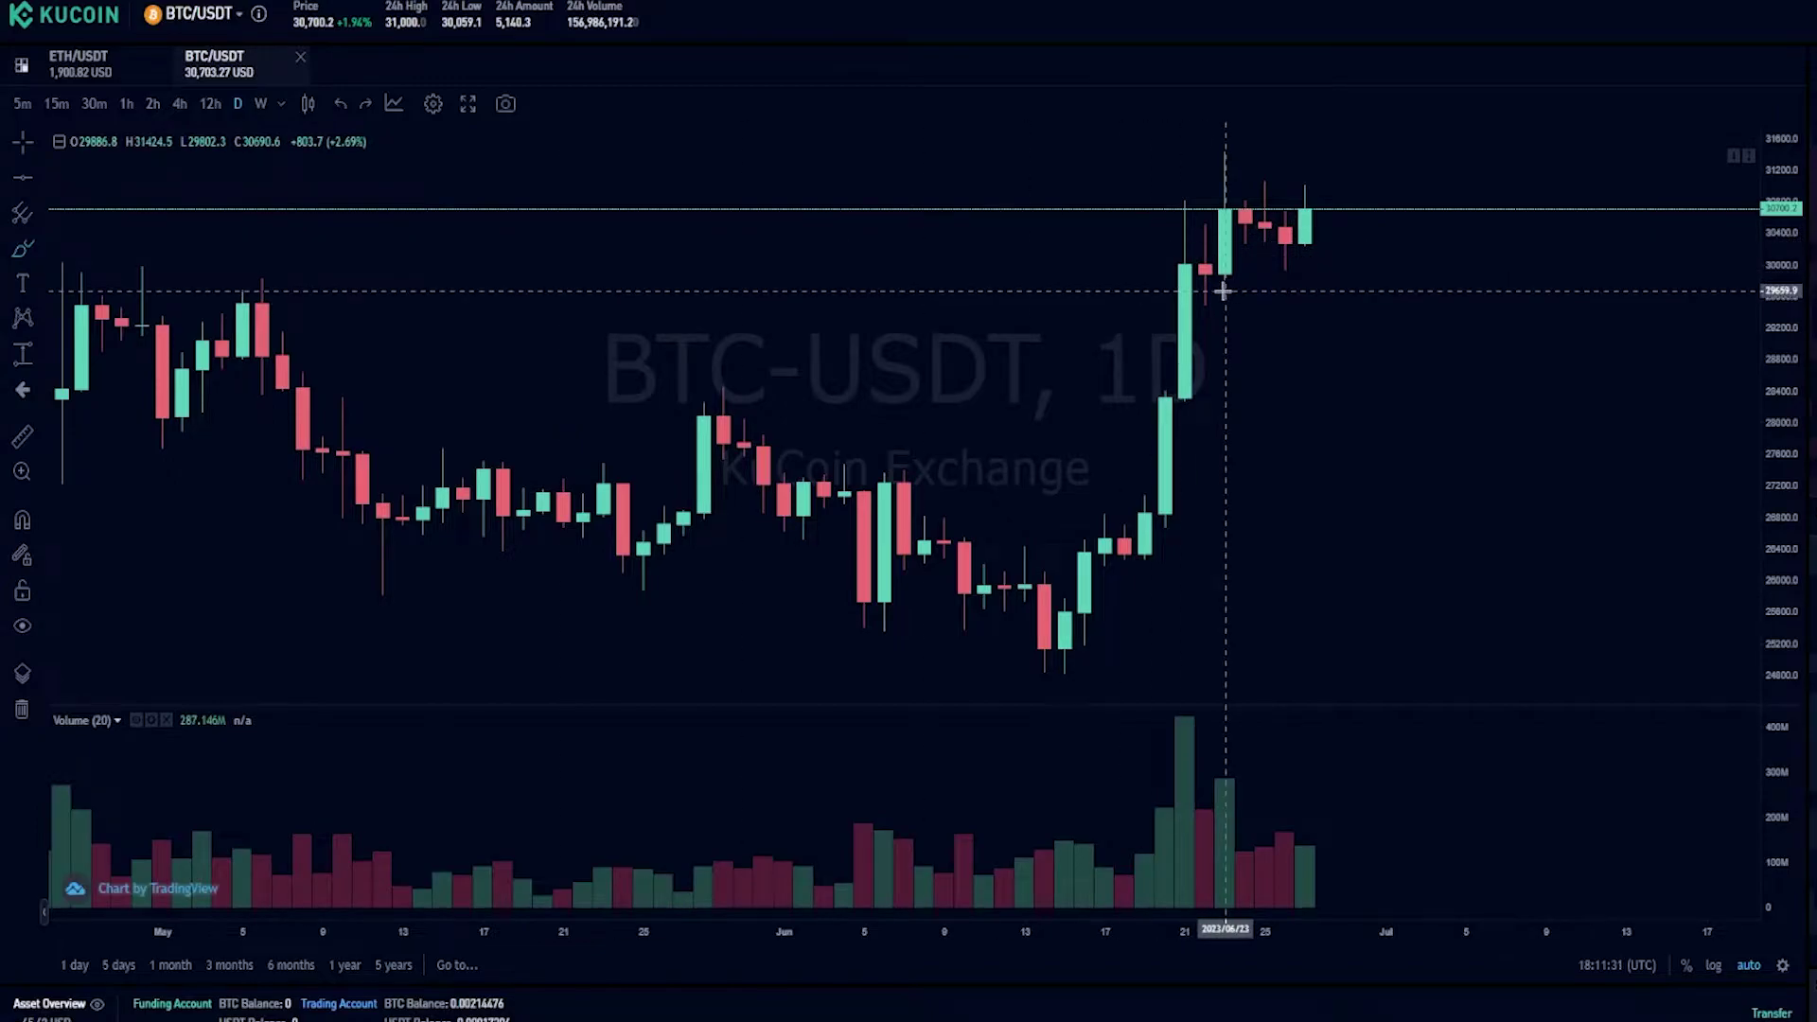
Step: Undo a stray brush mark and draw a horizontal line at about 29486 on the chart
mouse_move(1223, 294)
mouse_down()
mouse_move(1185, 301)
mouse_move(1223, 320)
mouse_up()
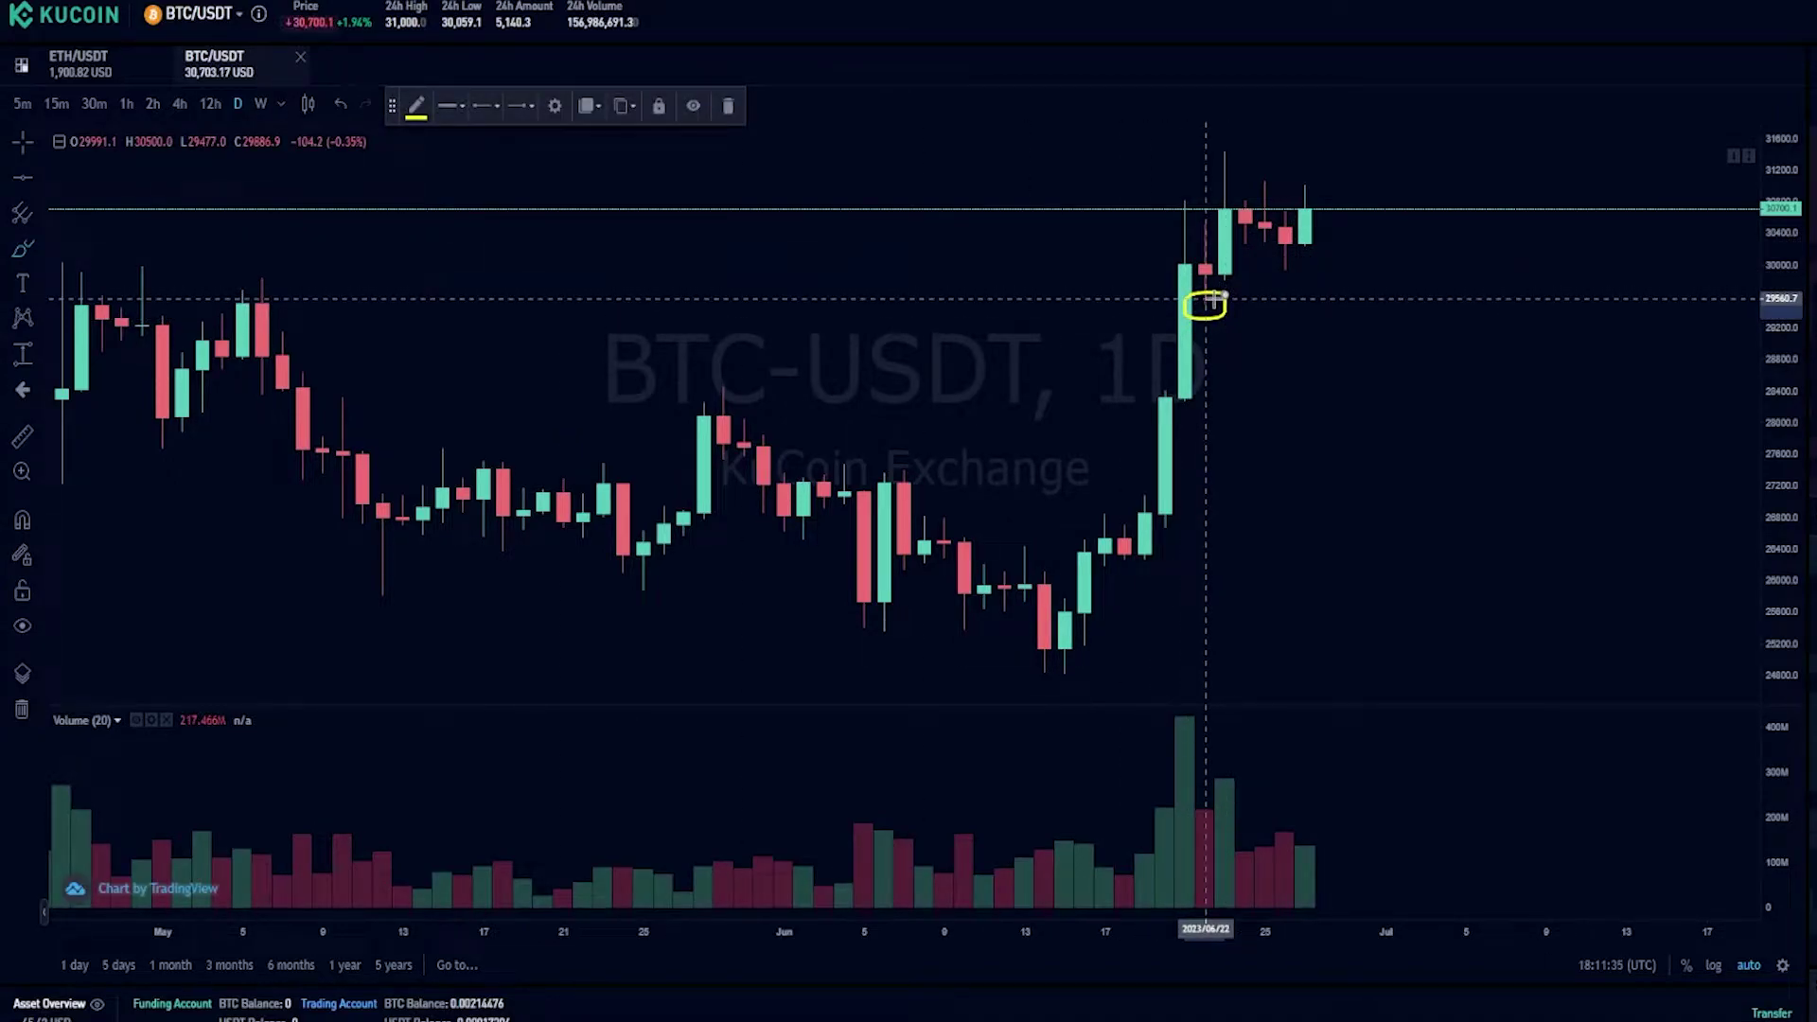
key(ctrl+z)
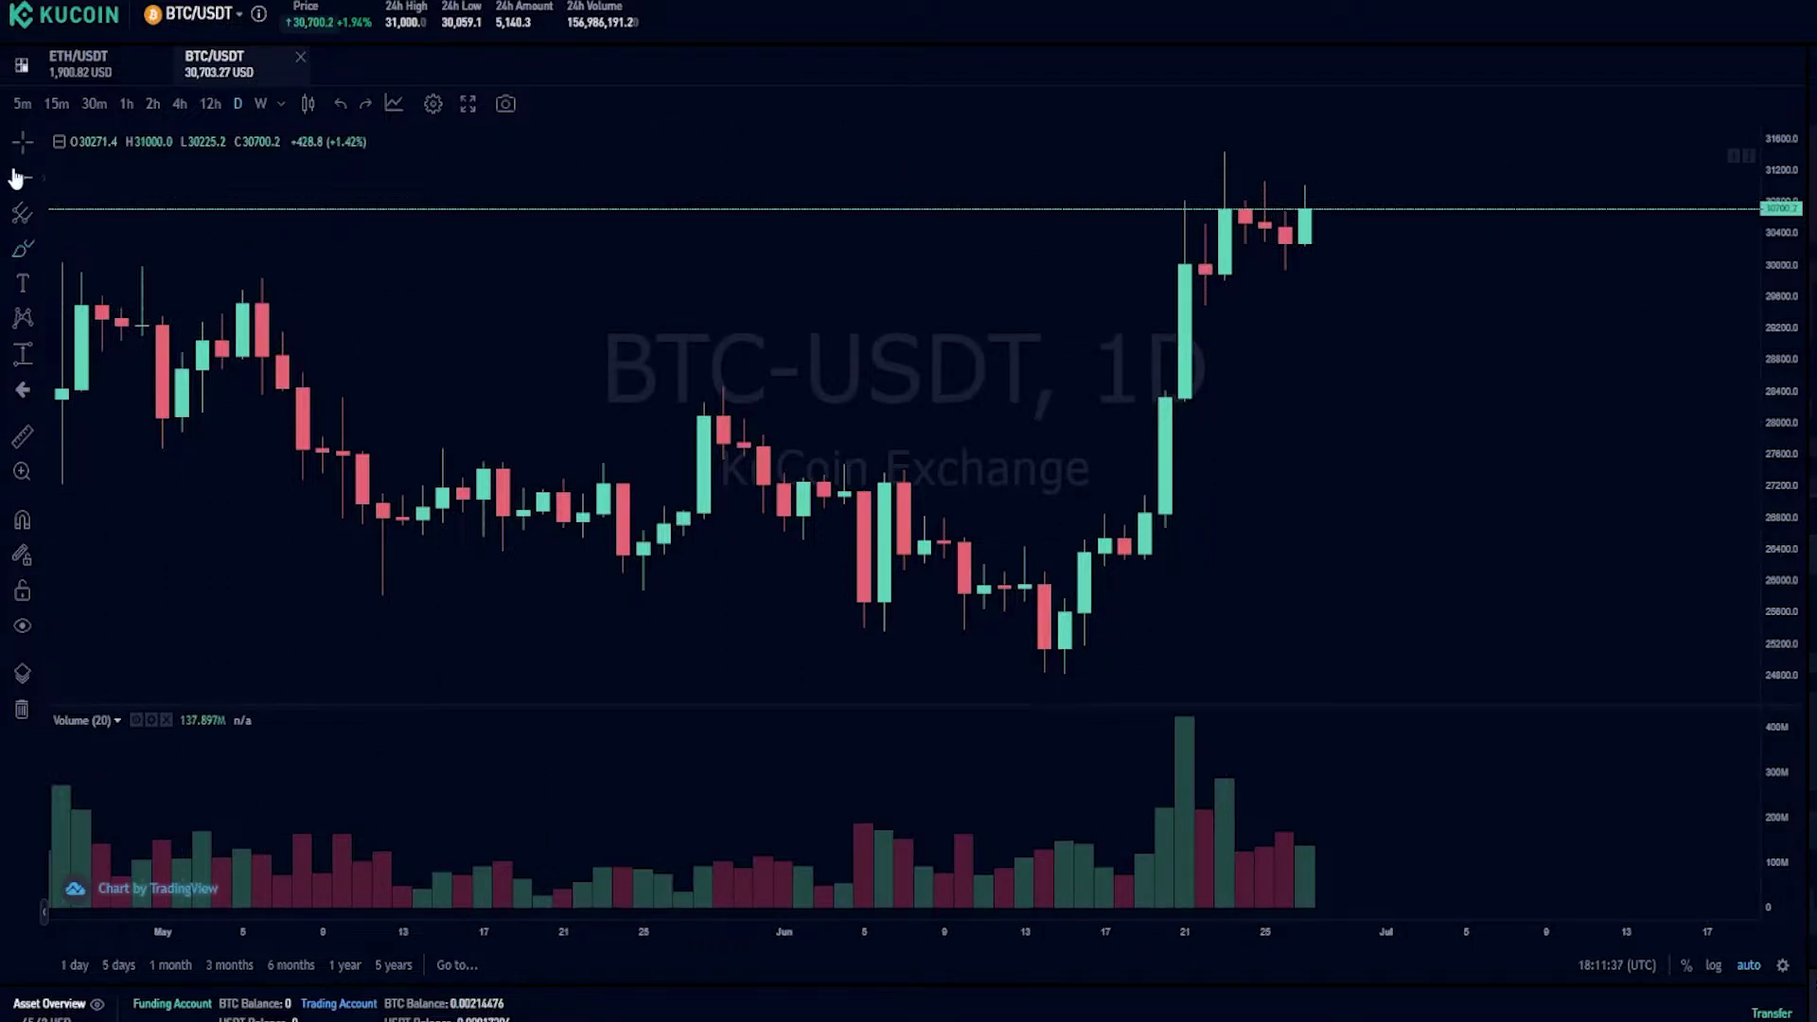
click(18, 179)
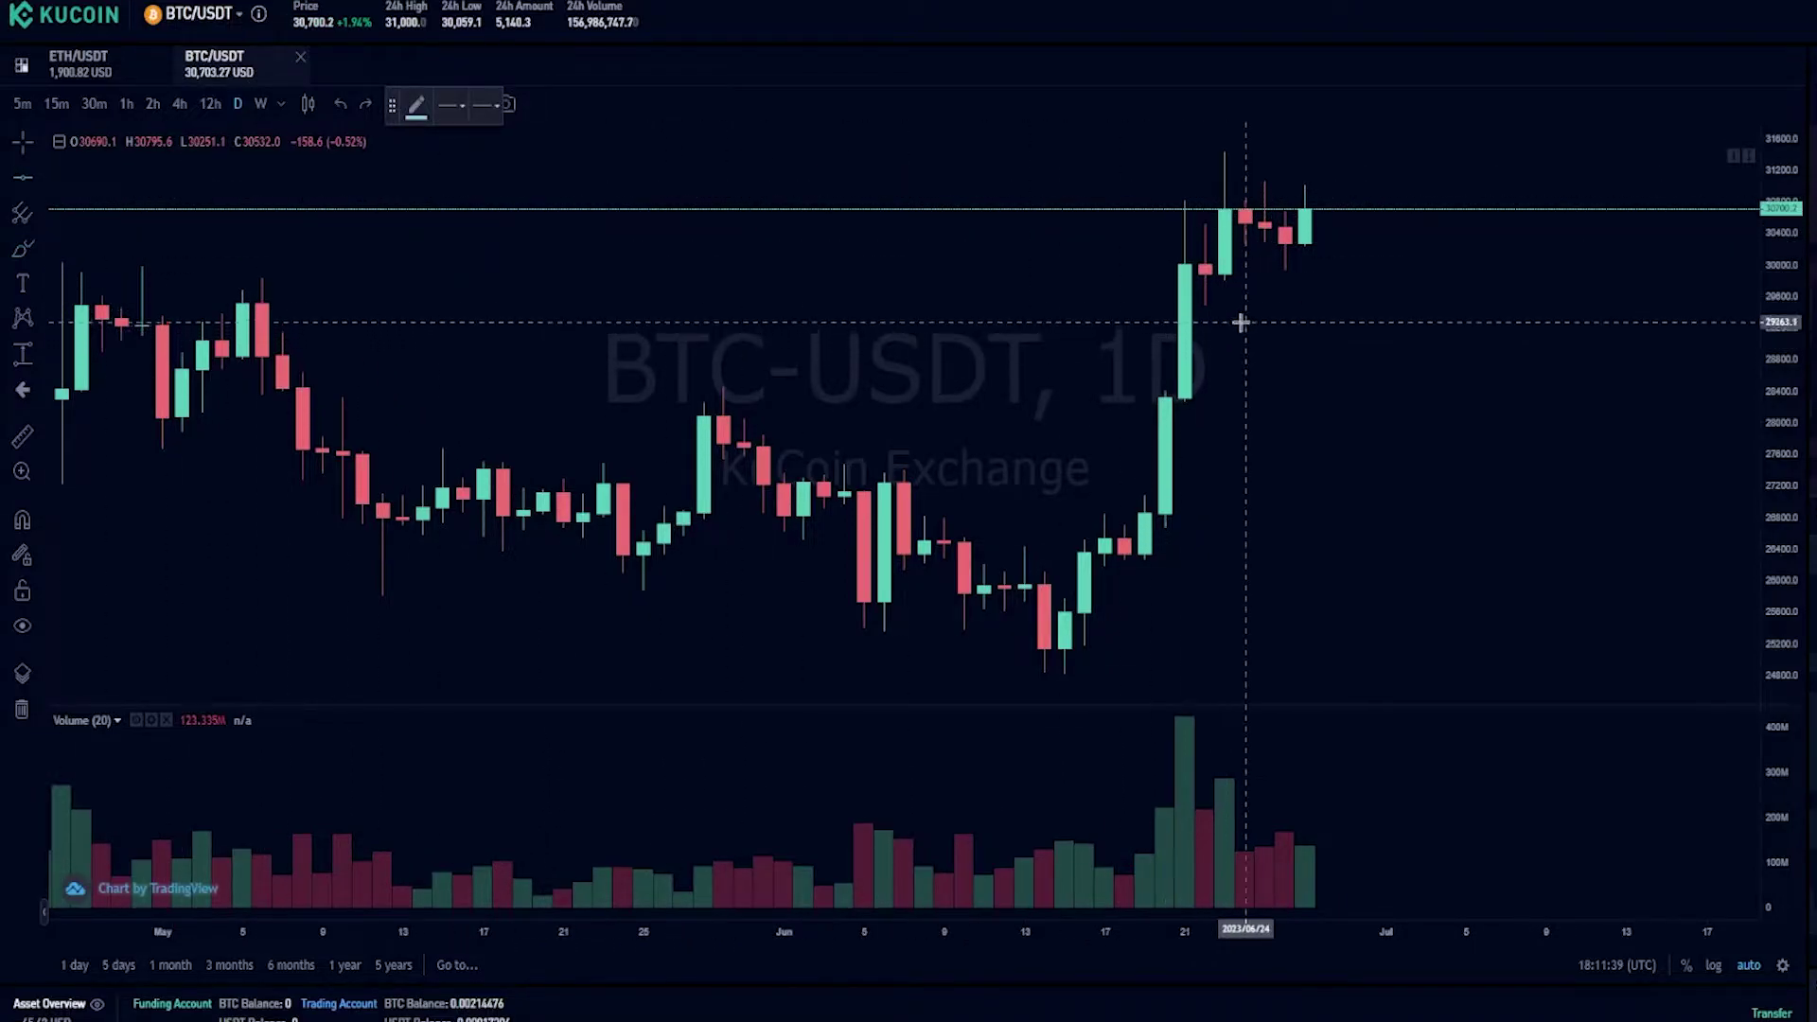
click(1231, 303)
right_click(1316, 350)
click(1241, 353)
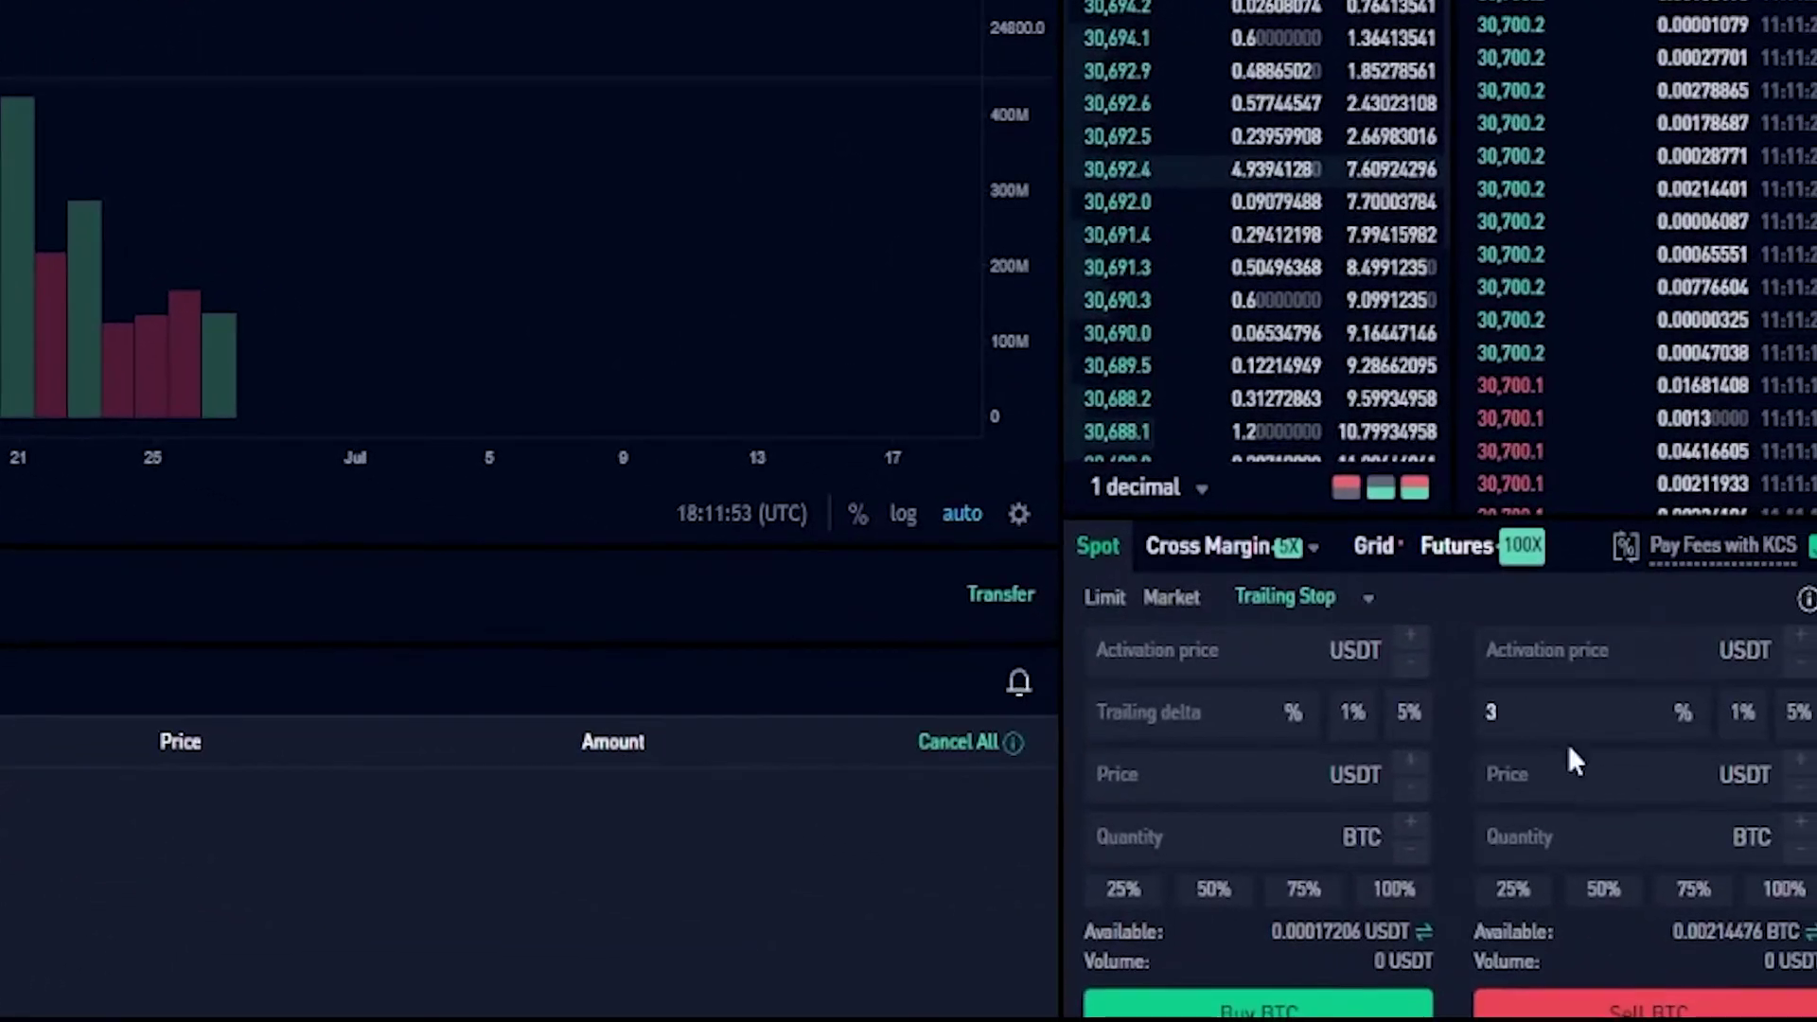
Step: Submit a trailing stop sell of all 0.00214476 BTC at price 29486 USDT
click(1572, 775)
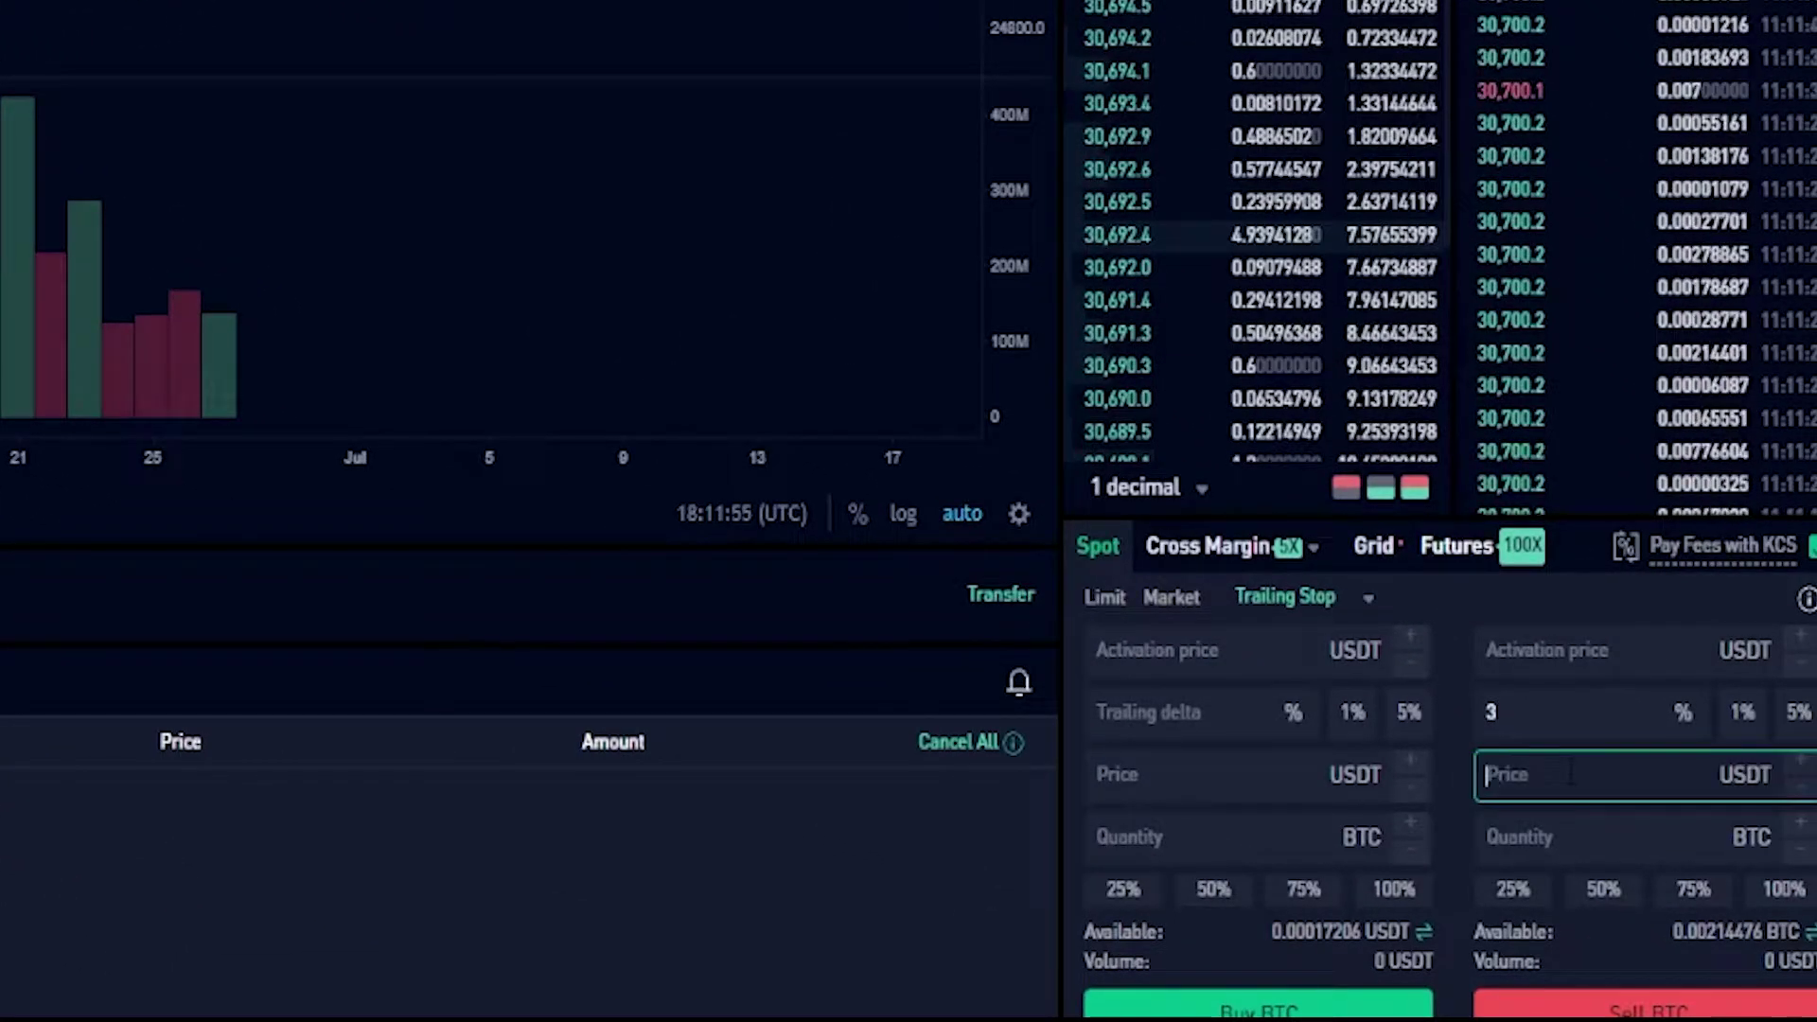
text(29486)
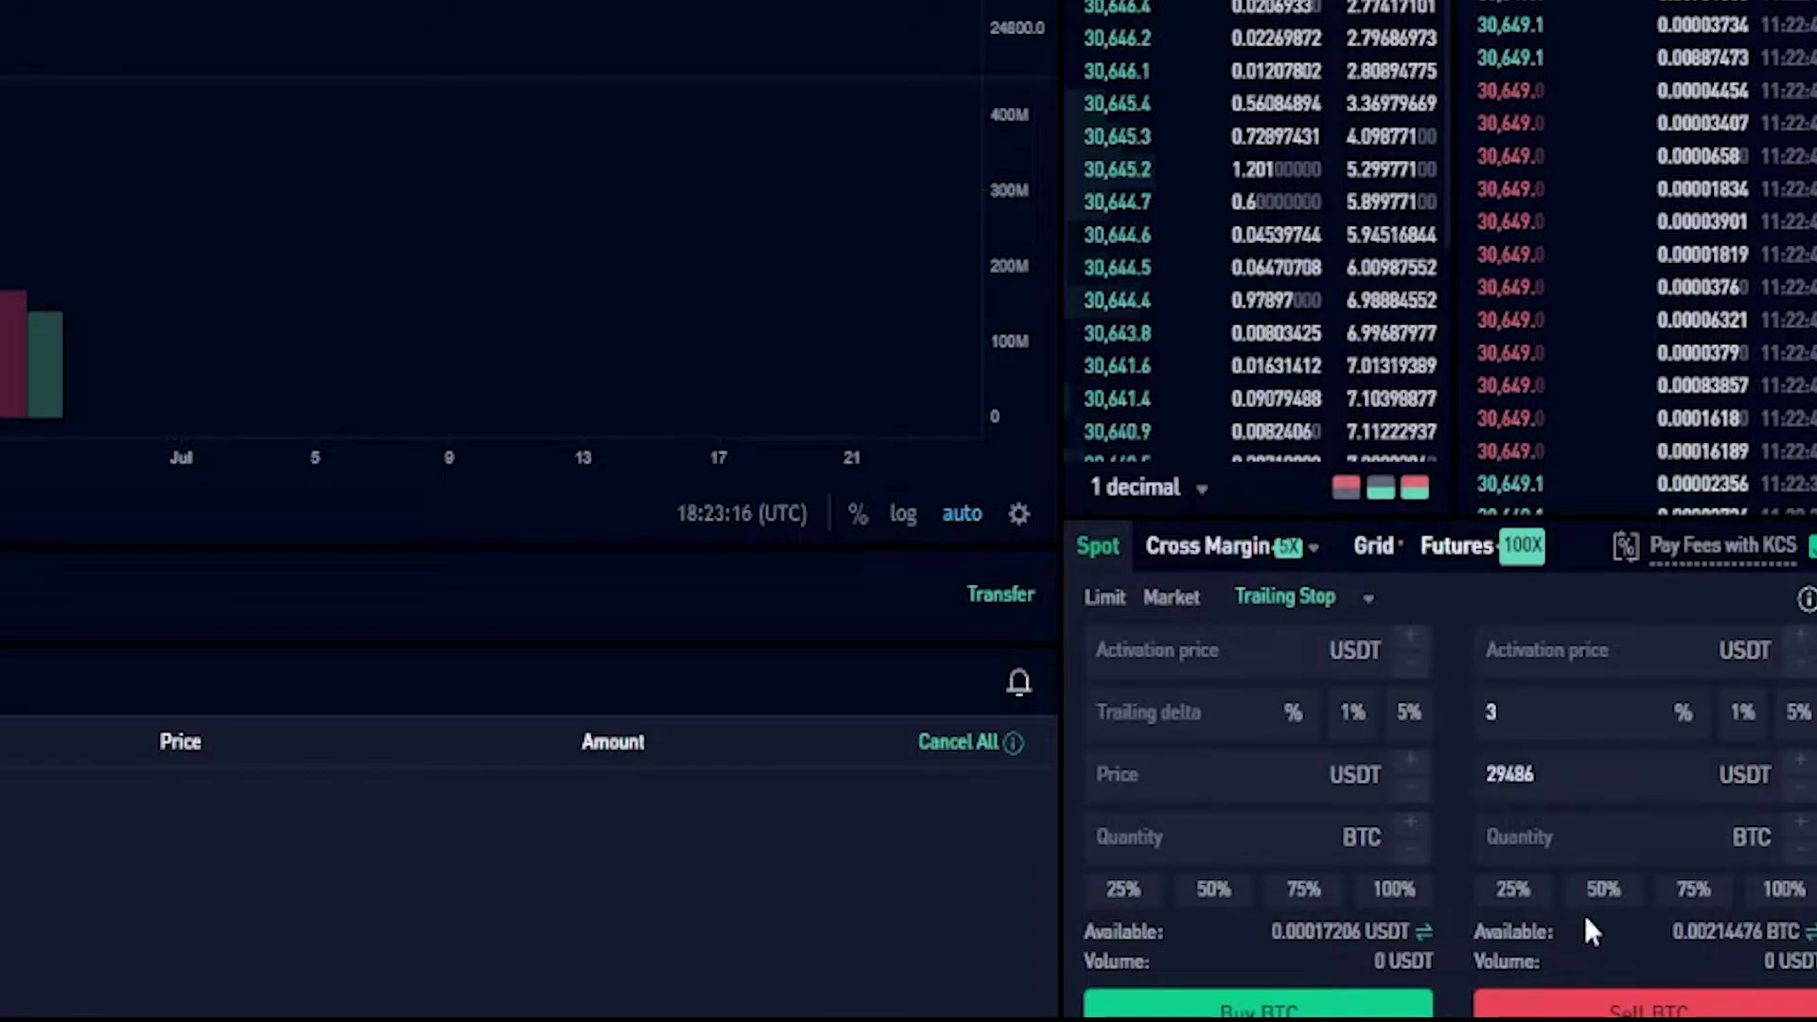
click(1782, 895)
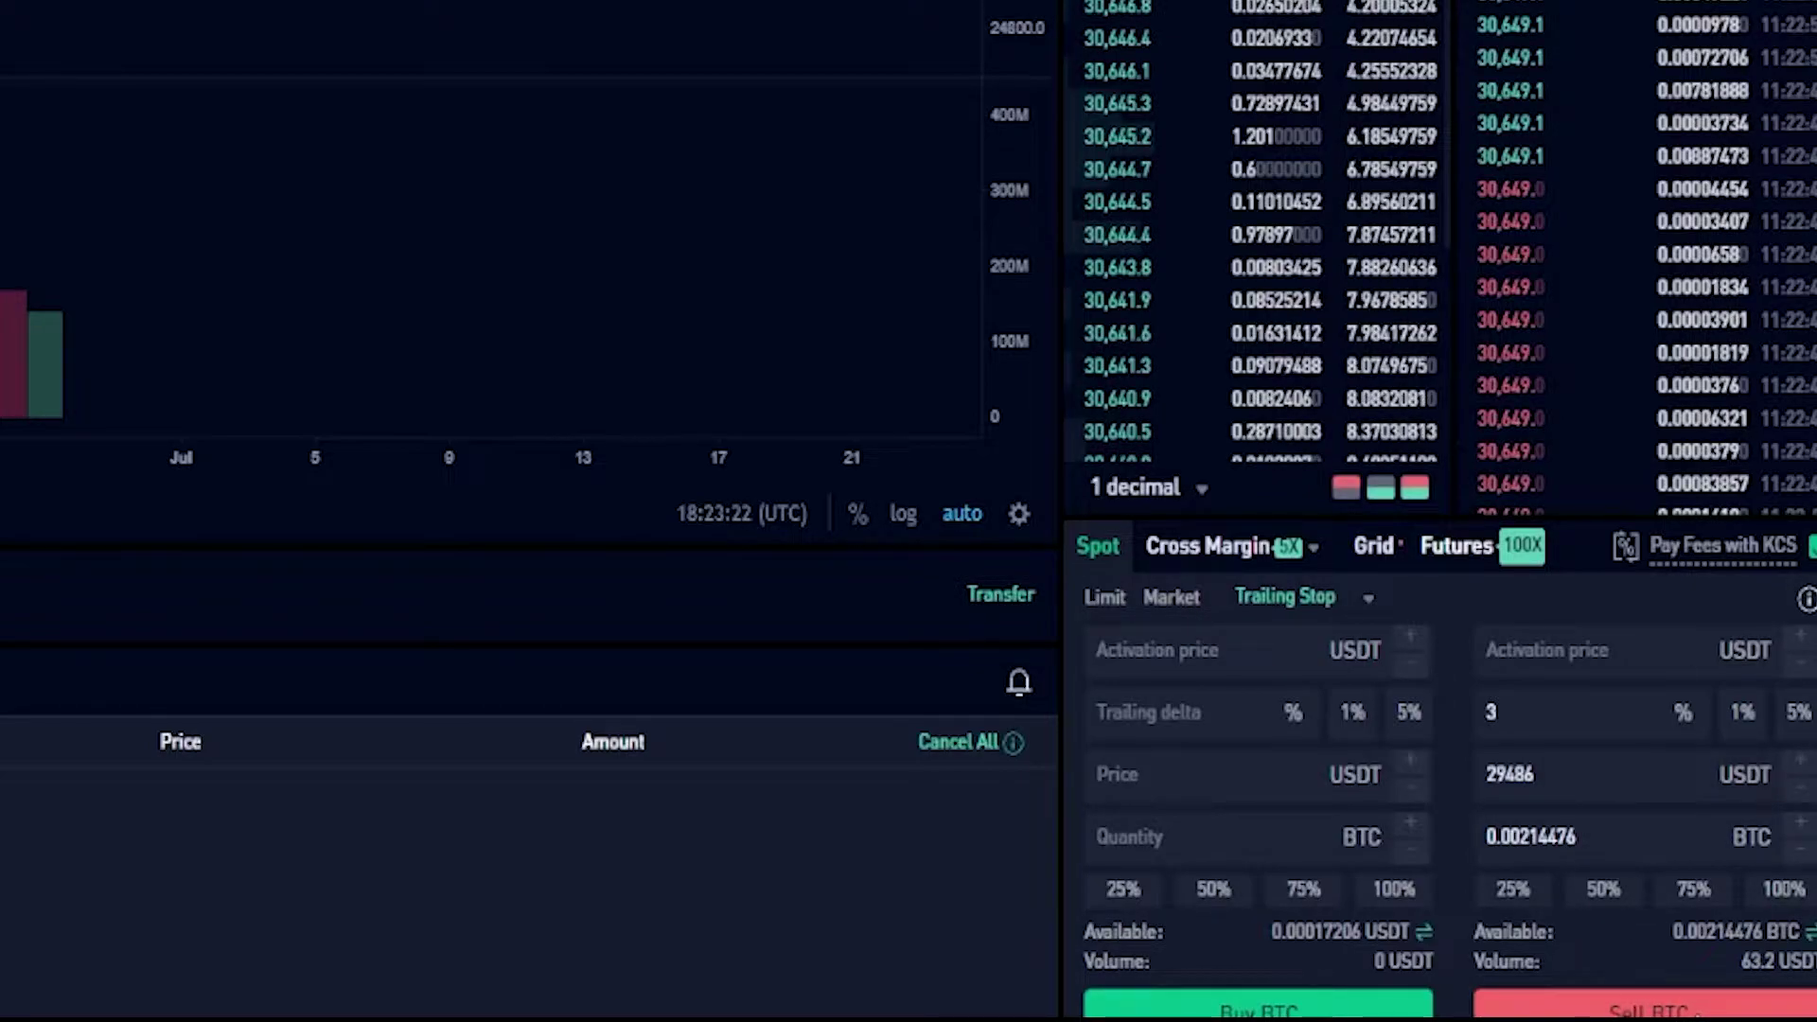
click(1695, 1009)
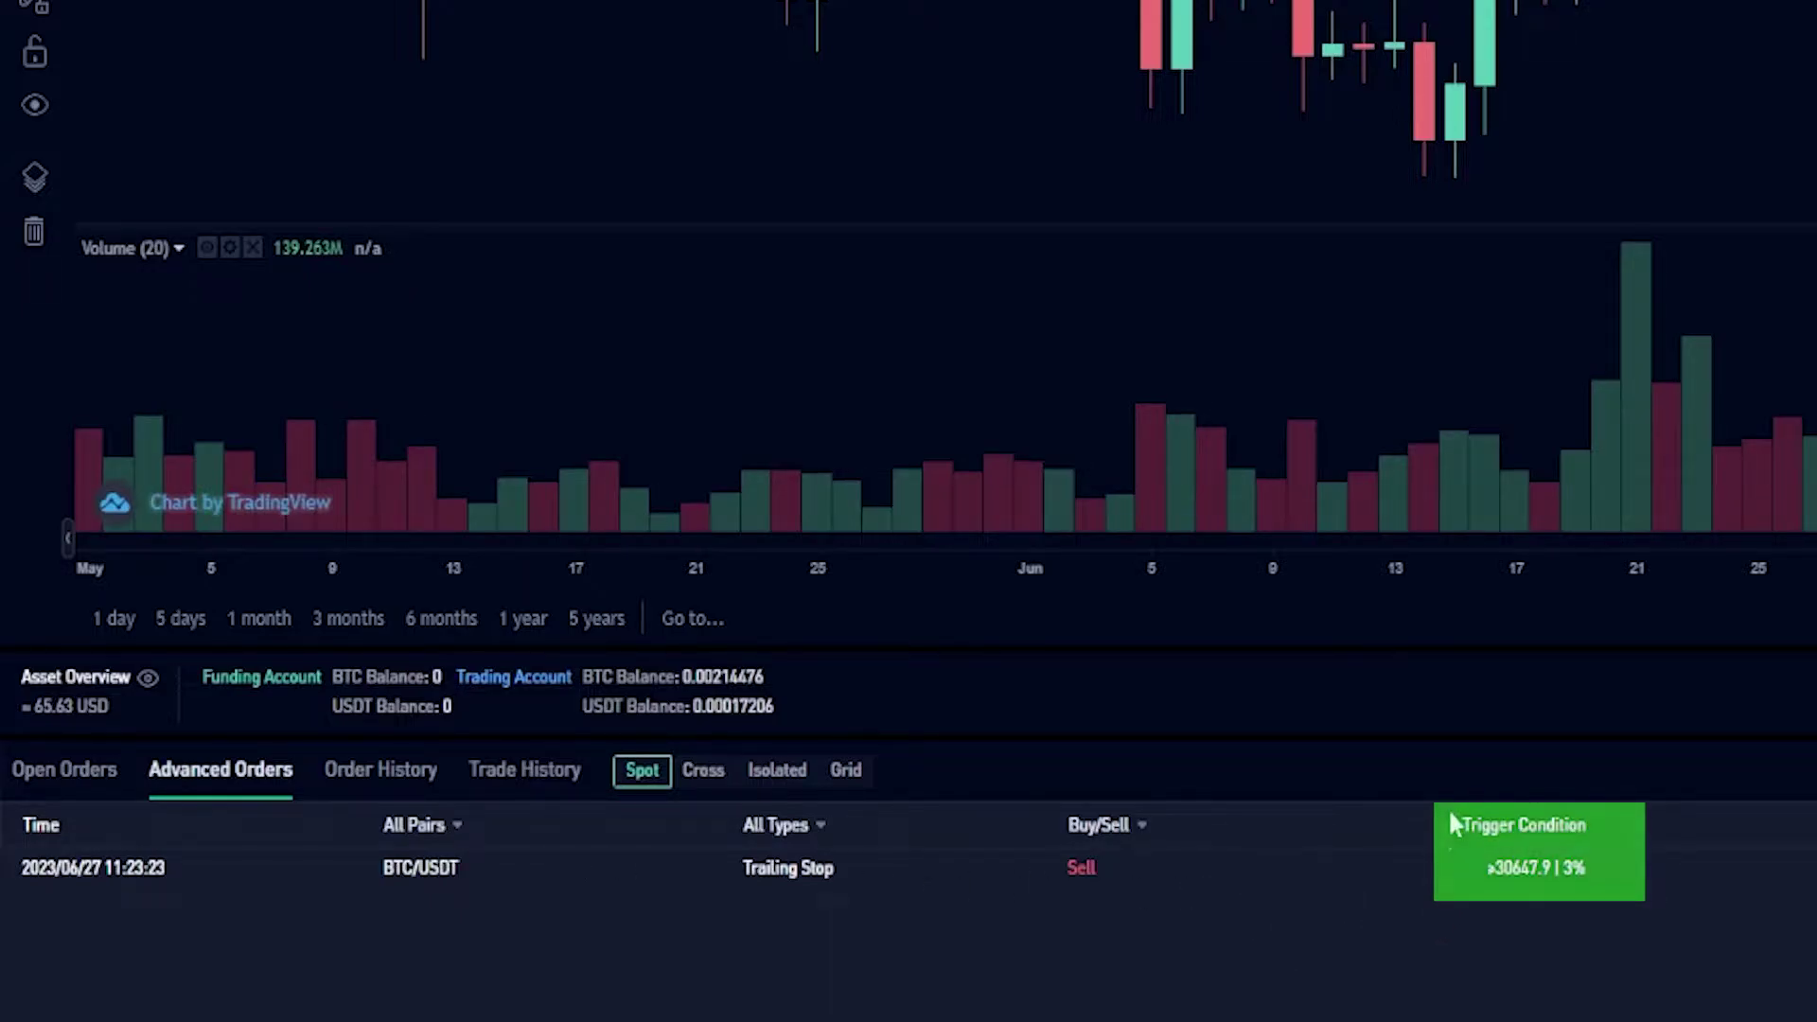
mouse_move(1448, 825)
mouse_down()
mouse_move(1596, 824)
mouse_move(1430, 818)
mouse_up()
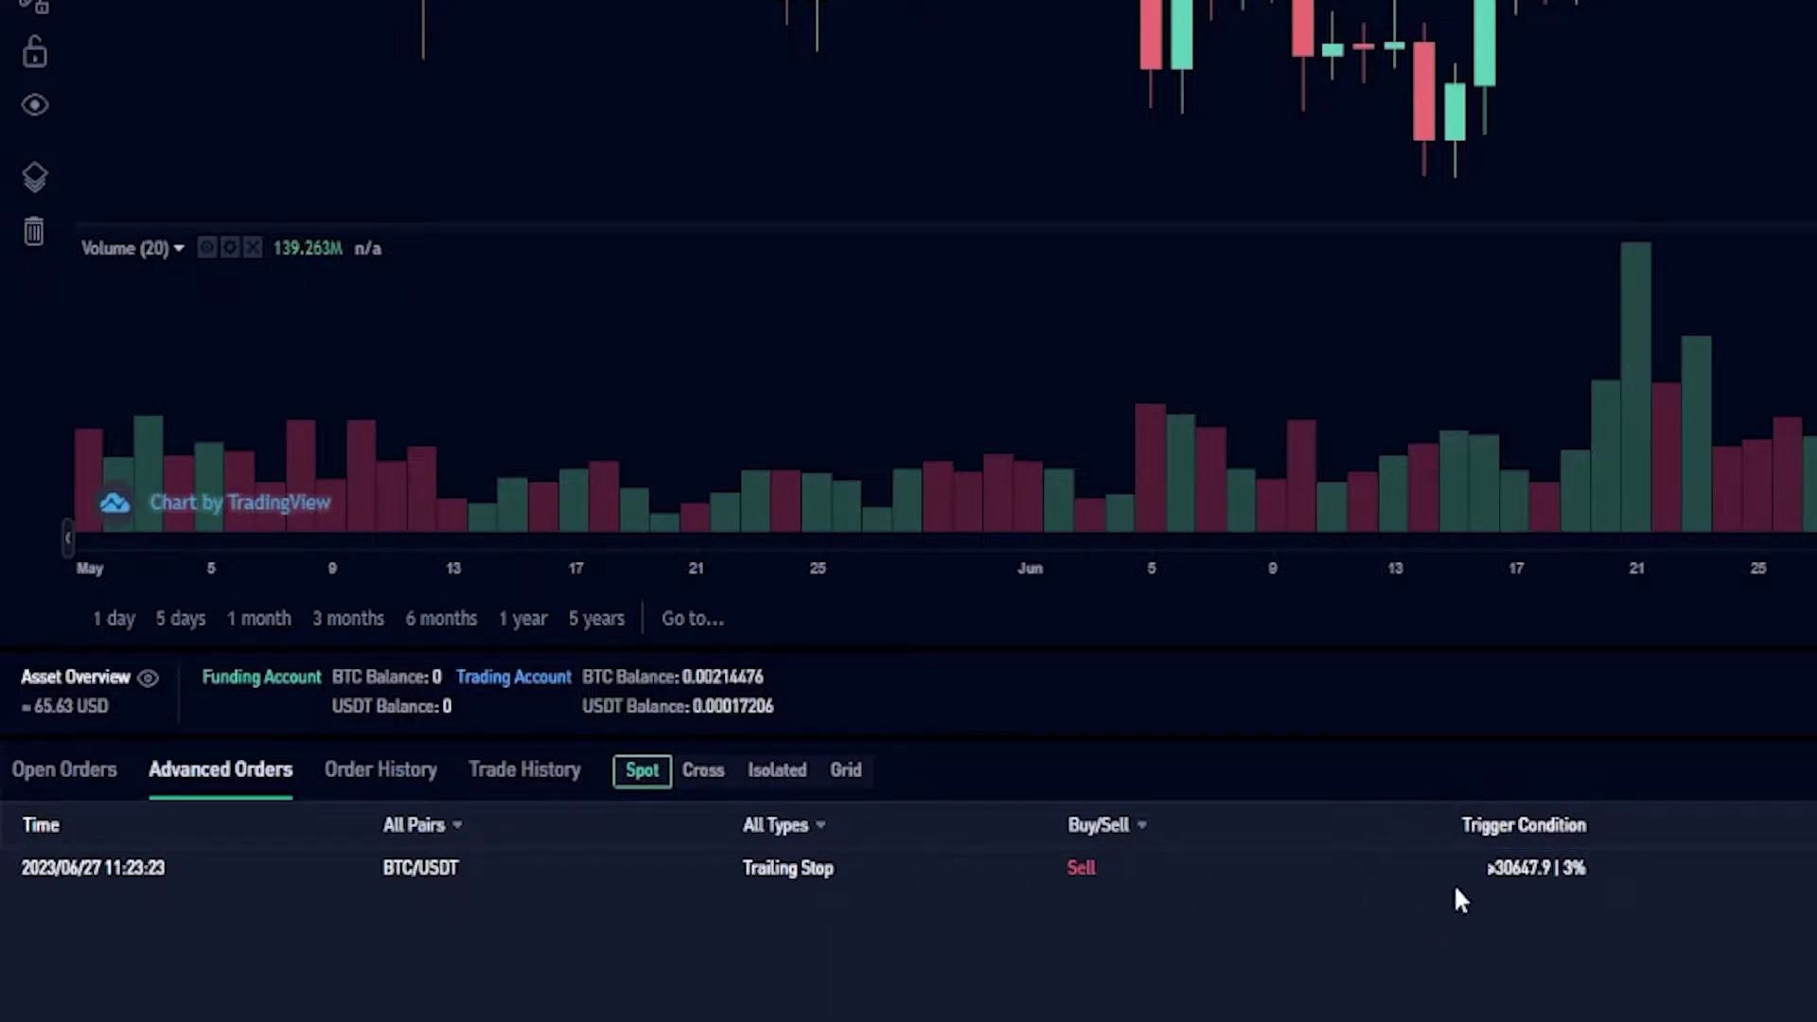
mouse_move(1512, 868)
mouse_down()
mouse_move(1572, 868)
mouse_move(1496, 863)
mouse_up()
mouse_move(1498, 855)
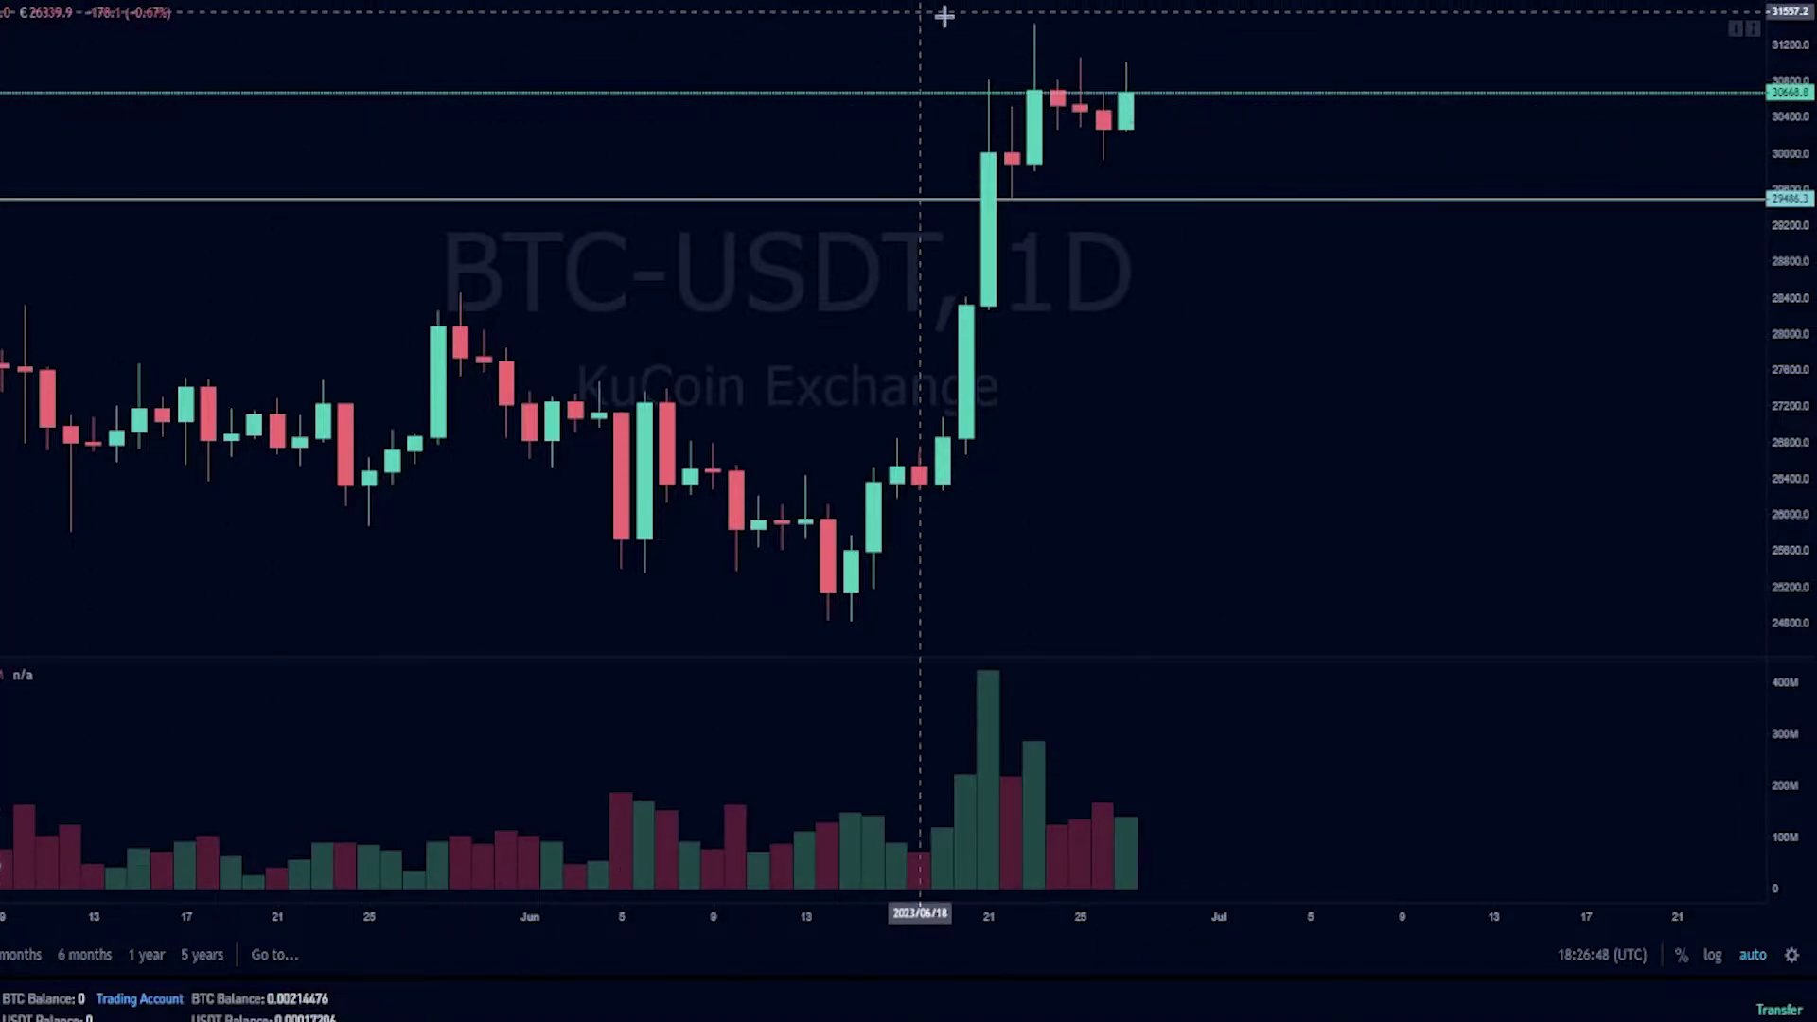
mouse_move(1128, 98)
mouse_down()
mouse_move(1212, 41)
mouse_move(1241, 45)
mouse_up()
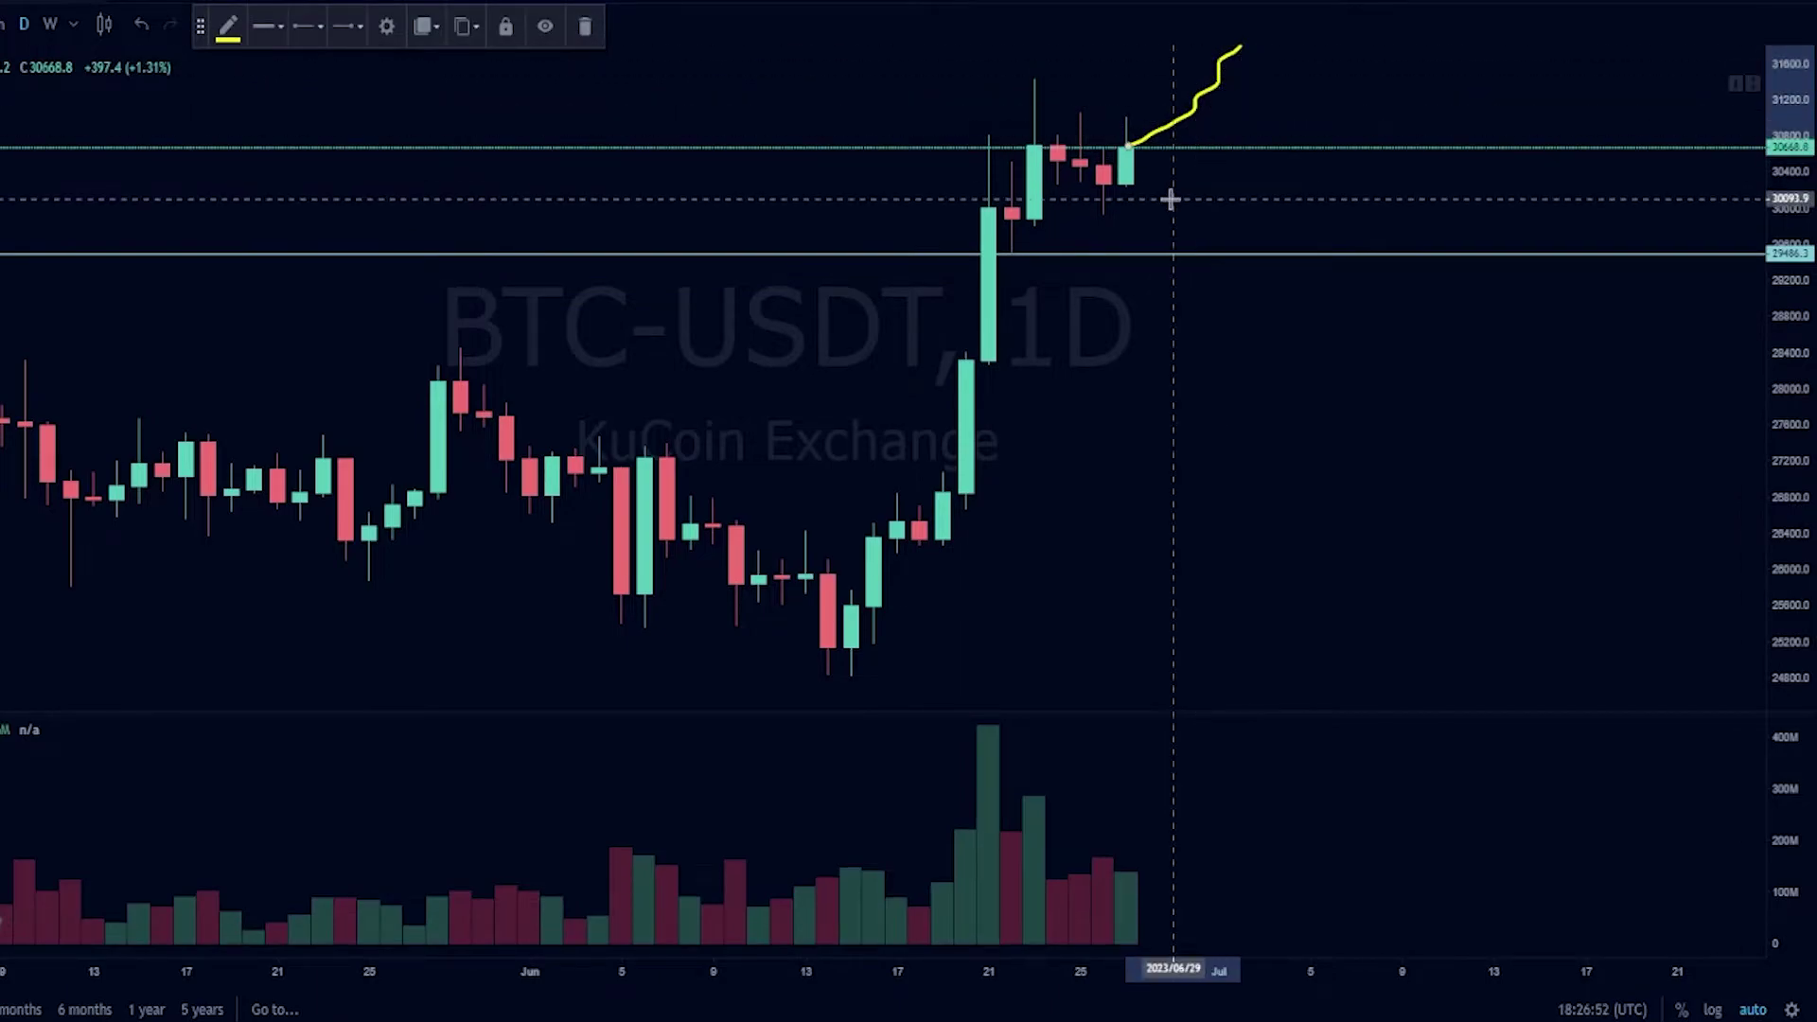
mouse_move(1124, 218)
mouse_down()
mouse_move(1216, 151)
mouse_move(1265, 100)
mouse_move(1266, 70)
mouse_move(1266, 119)
mouse_move(1290, 93)
mouse_move(1241, 110)
mouse_move(1264, 115)
mouse_up()
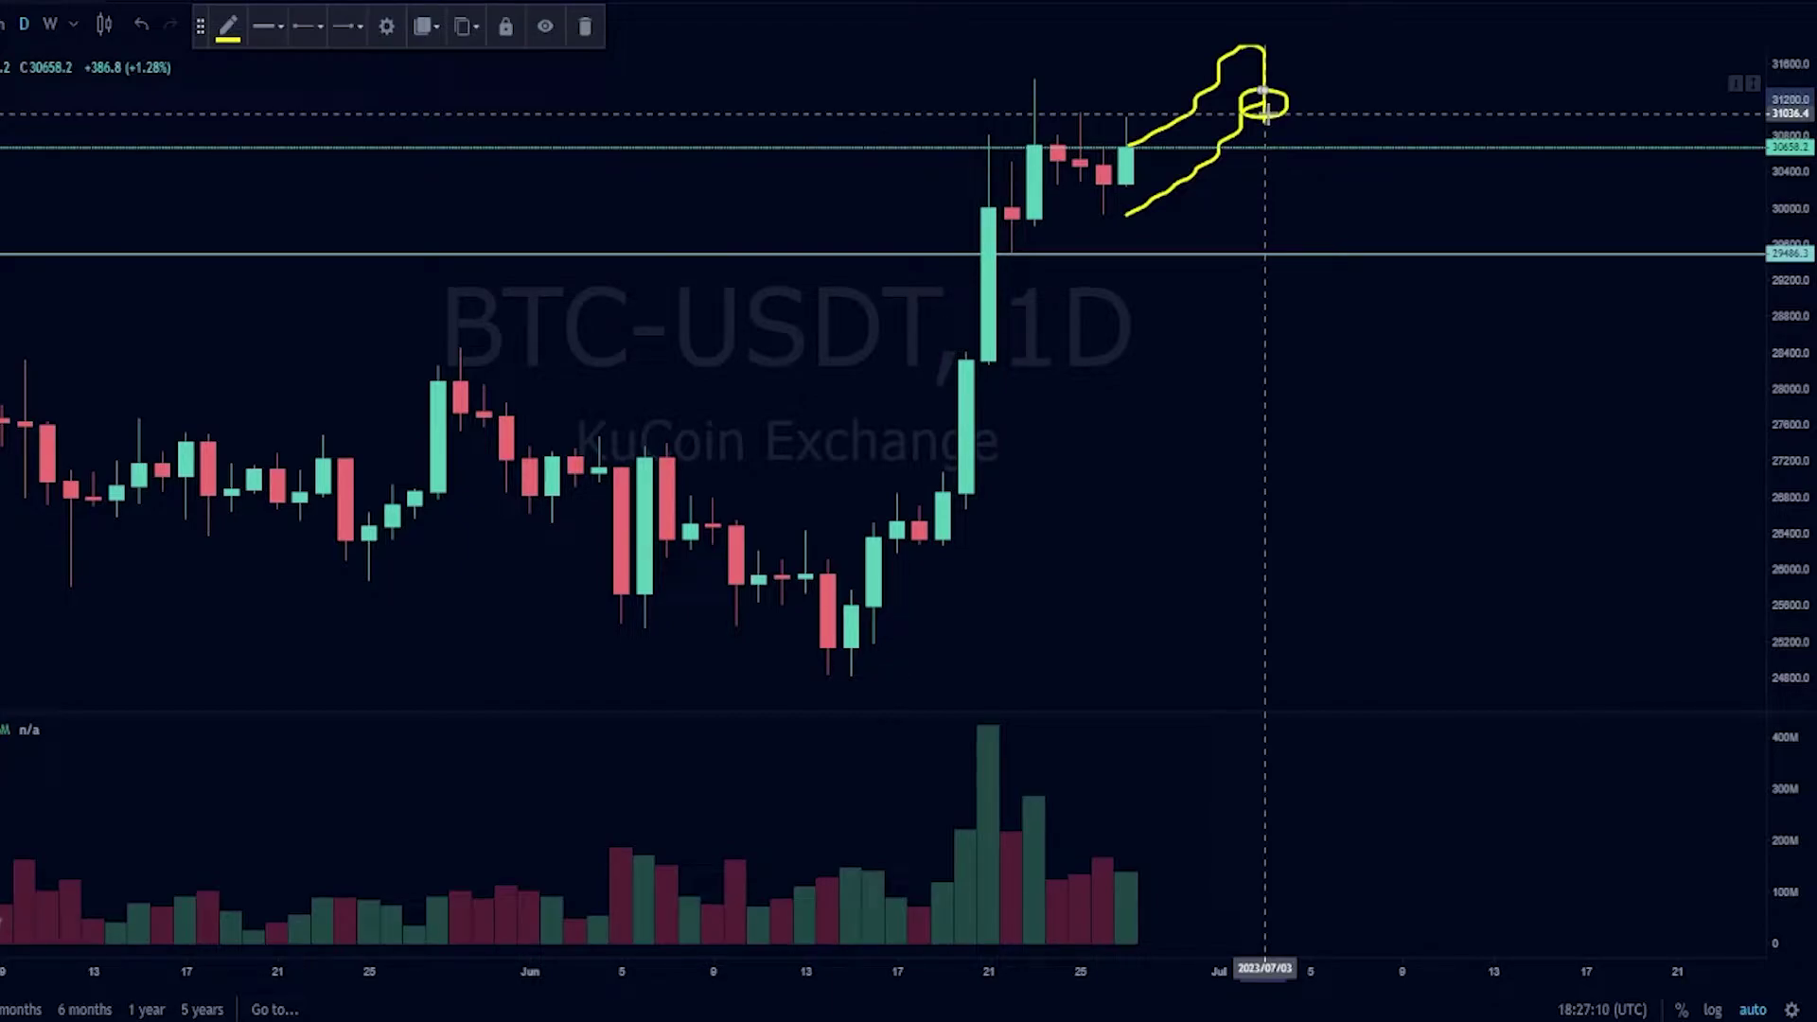
key(ctrl+z)
key(ctrl+z)
key(ctrl+z)
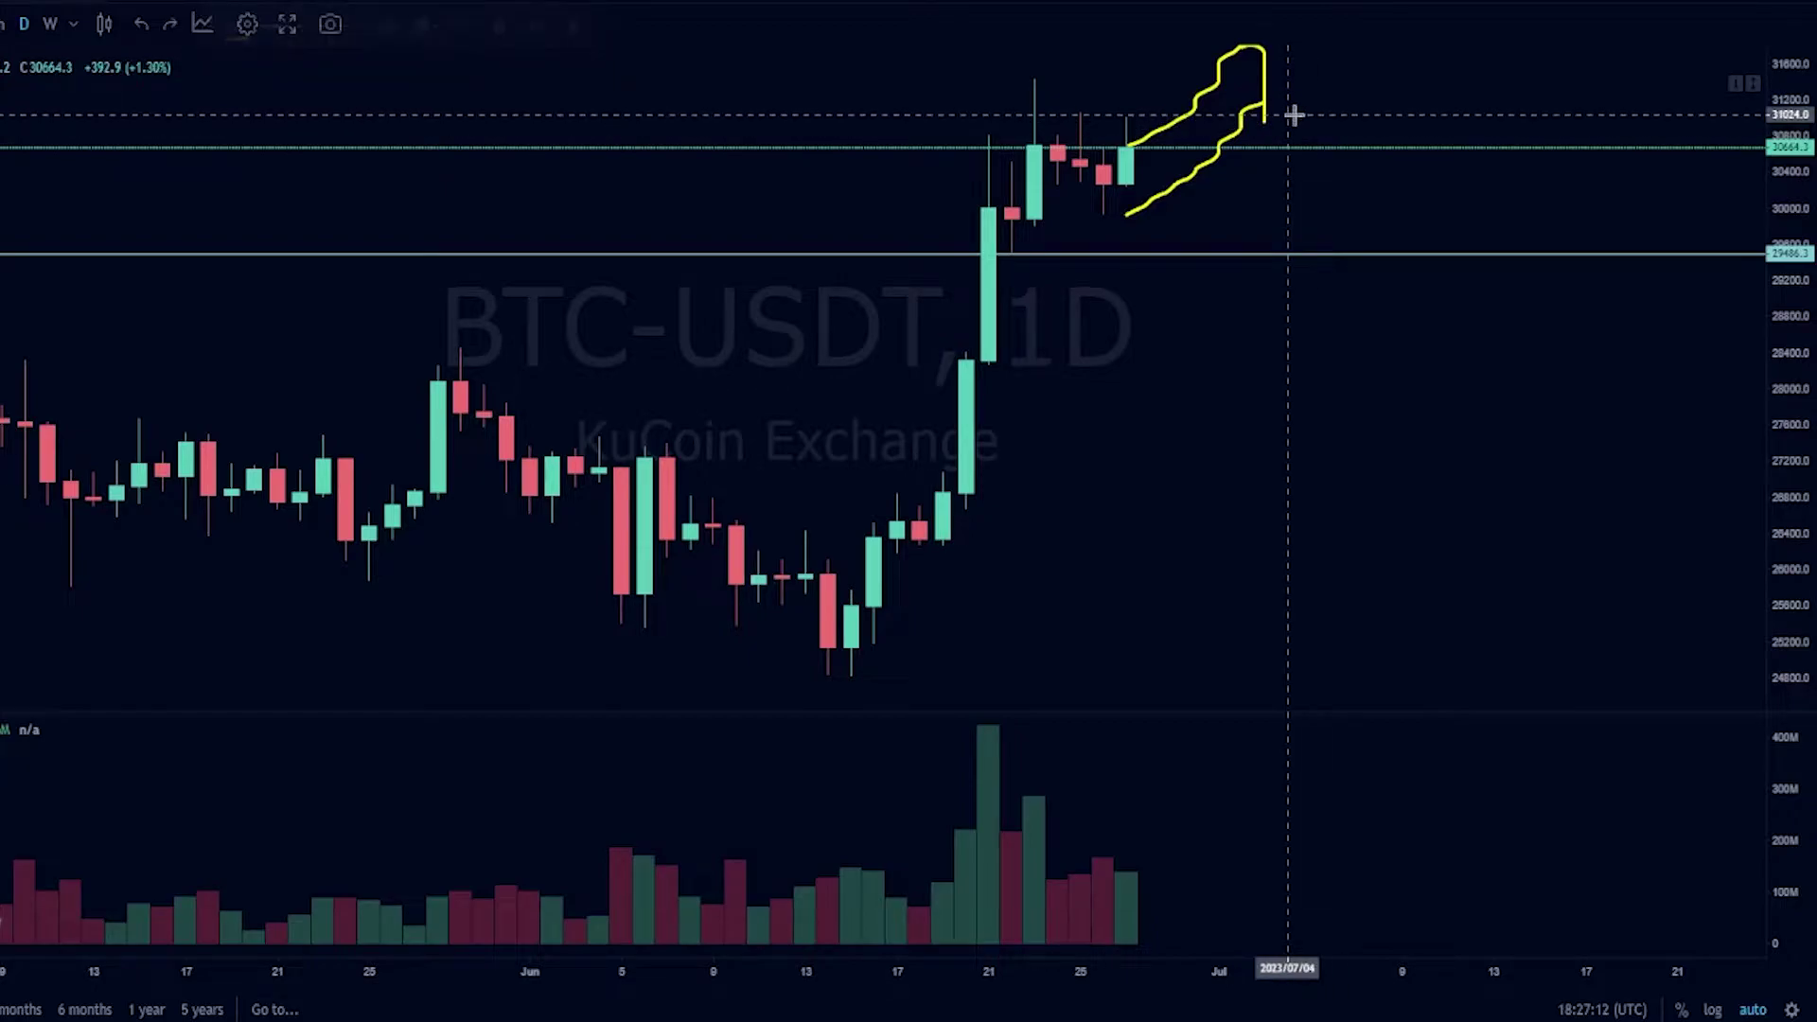
mouse_move(1289, 106)
mouse_down()
mouse_move(1241, 106)
mouse_move(1289, 102)
mouse_up()
mouse_move(1283, 235)
mouse_down()
mouse_move(1242, 265)
mouse_move(1303, 250)
mouse_move(1287, 238)
mouse_up()
key(ctrl+z)
key(ctrl+z)
key(ctrl+z)
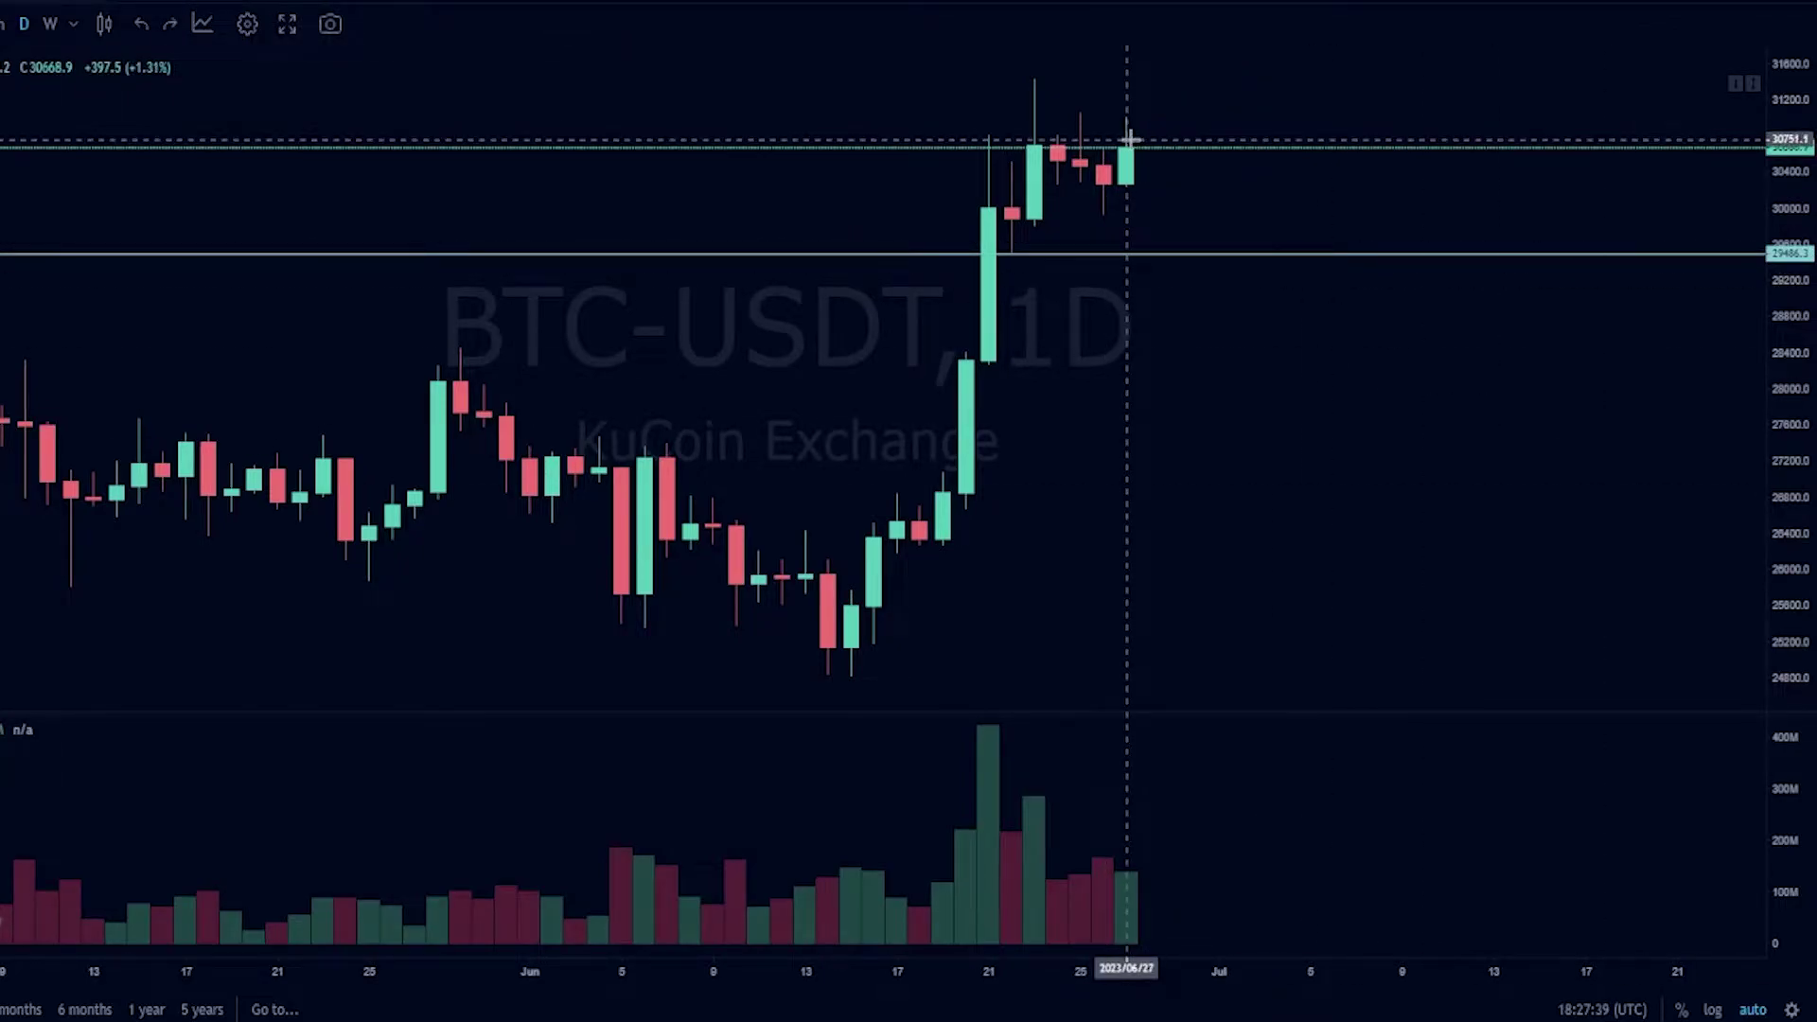
mouse_move(1126, 147)
mouse_down()
mouse_move(1181, 142)
mouse_move(1219, 227)
mouse_move(1189, 212)
mouse_move(1216, 229)
mouse_move(1242, 204)
mouse_move(1190, 200)
mouse_up()
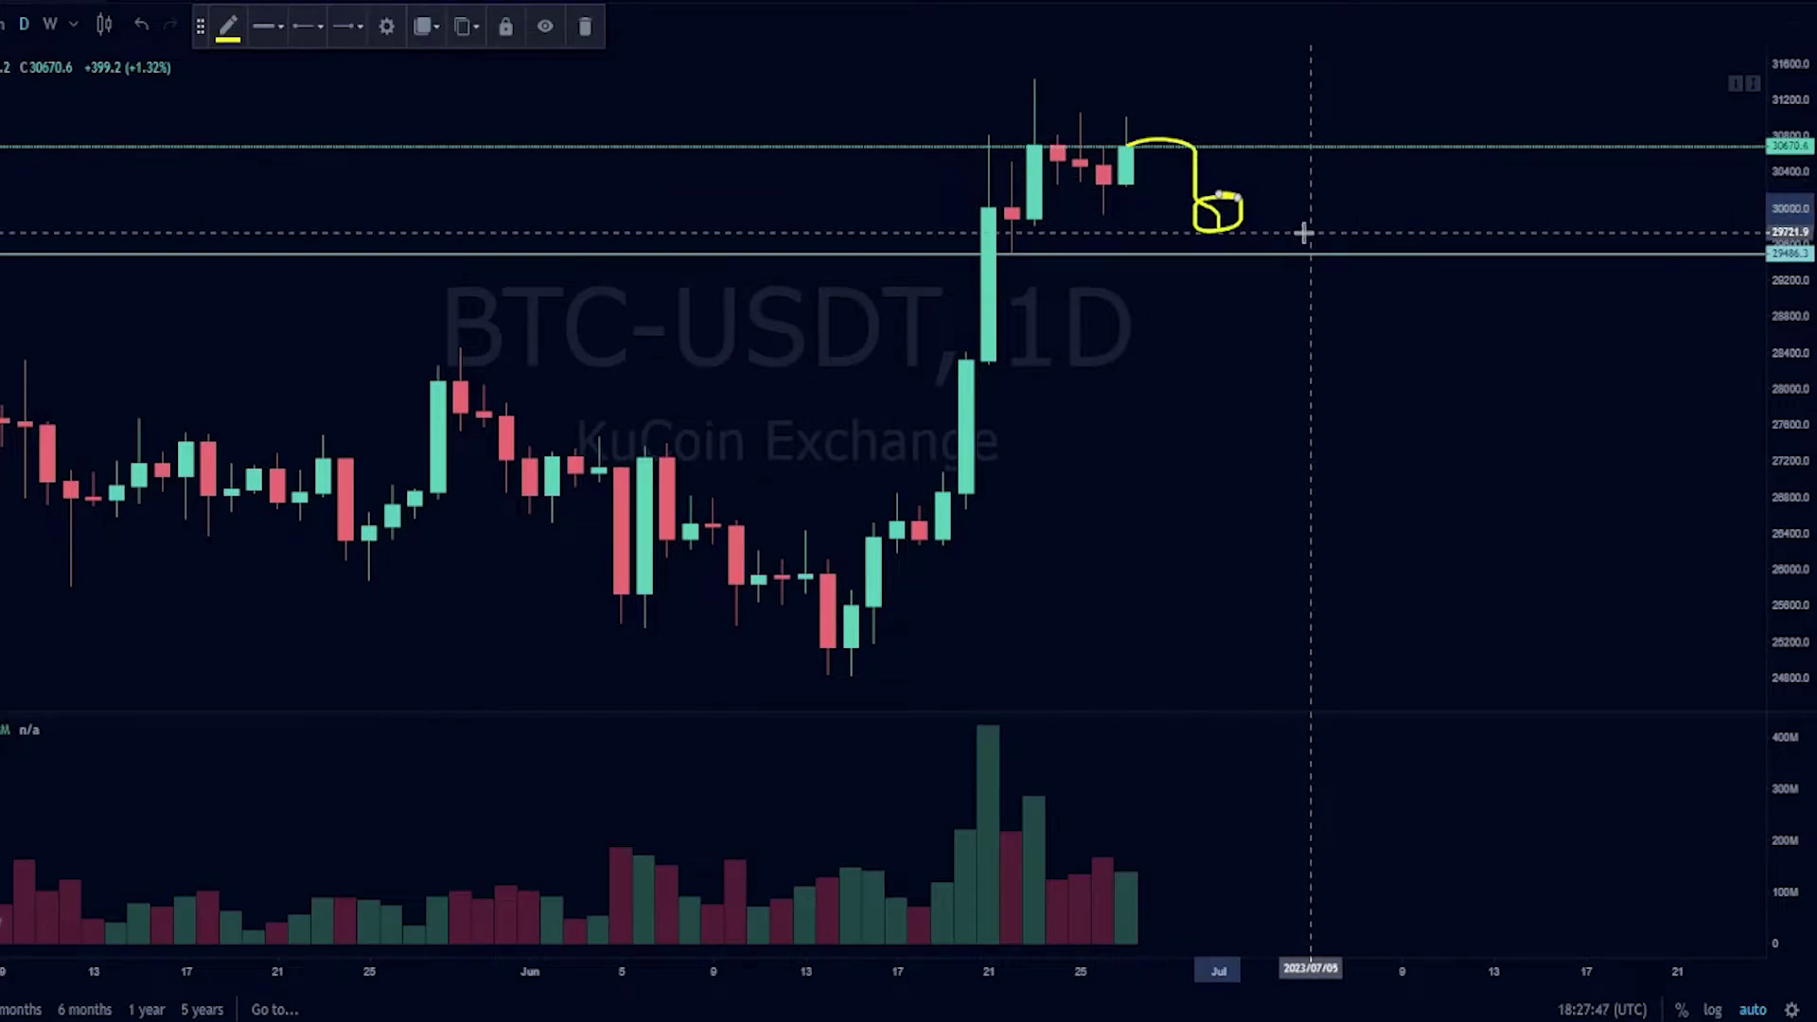
mouse_move(1290, 247)
mouse_down()
mouse_move(1310, 255)
mouse_move(1281, 249)
mouse_up()
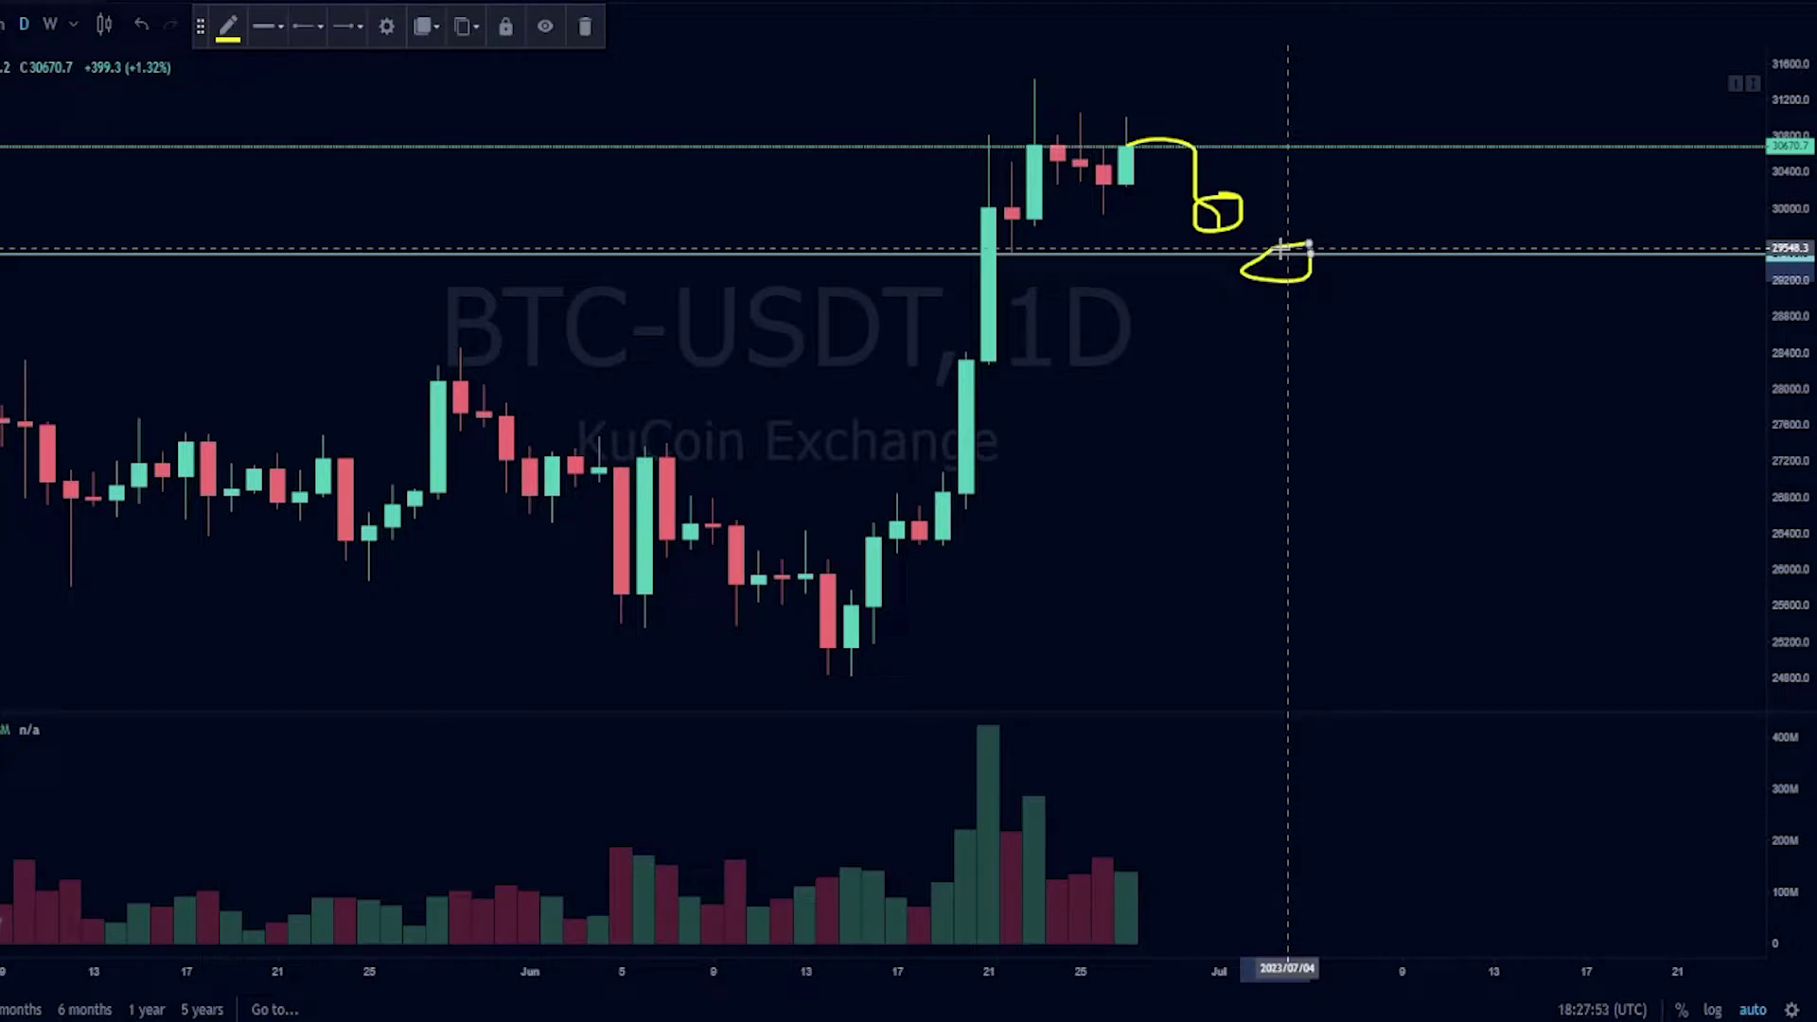
key(ctrl+z)
key(ctrl+z)
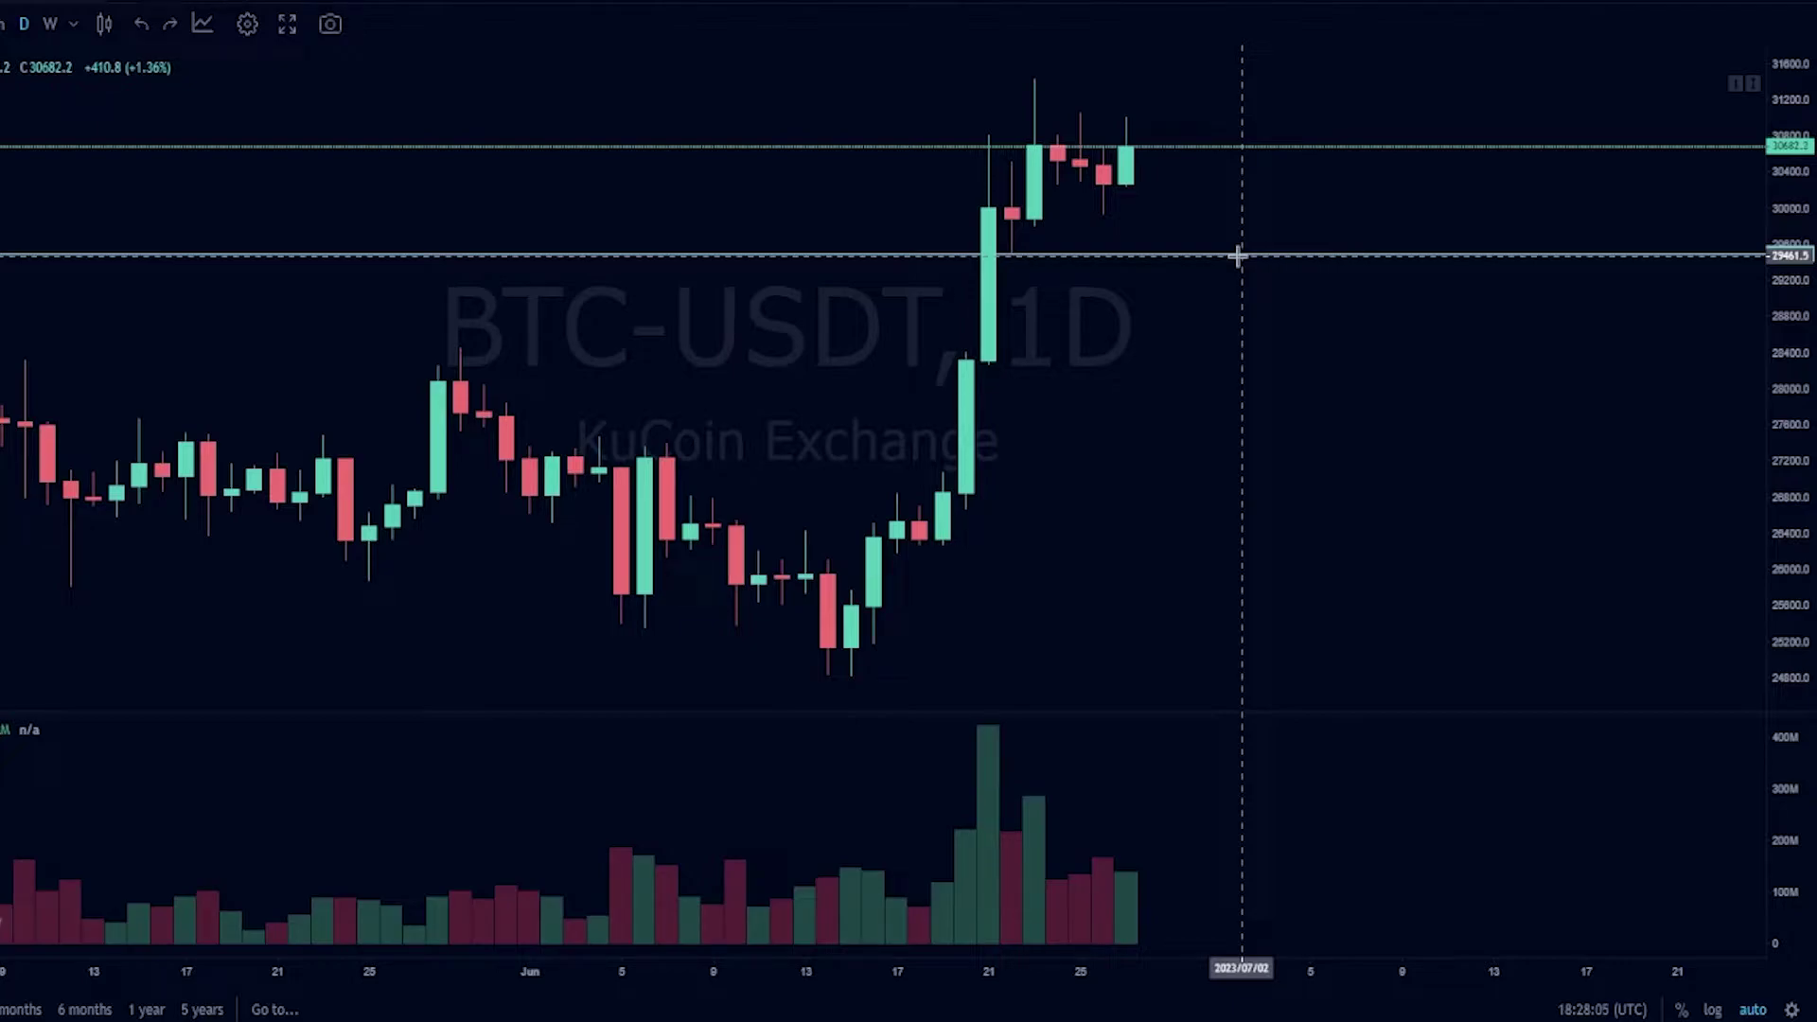
click(1234, 254)
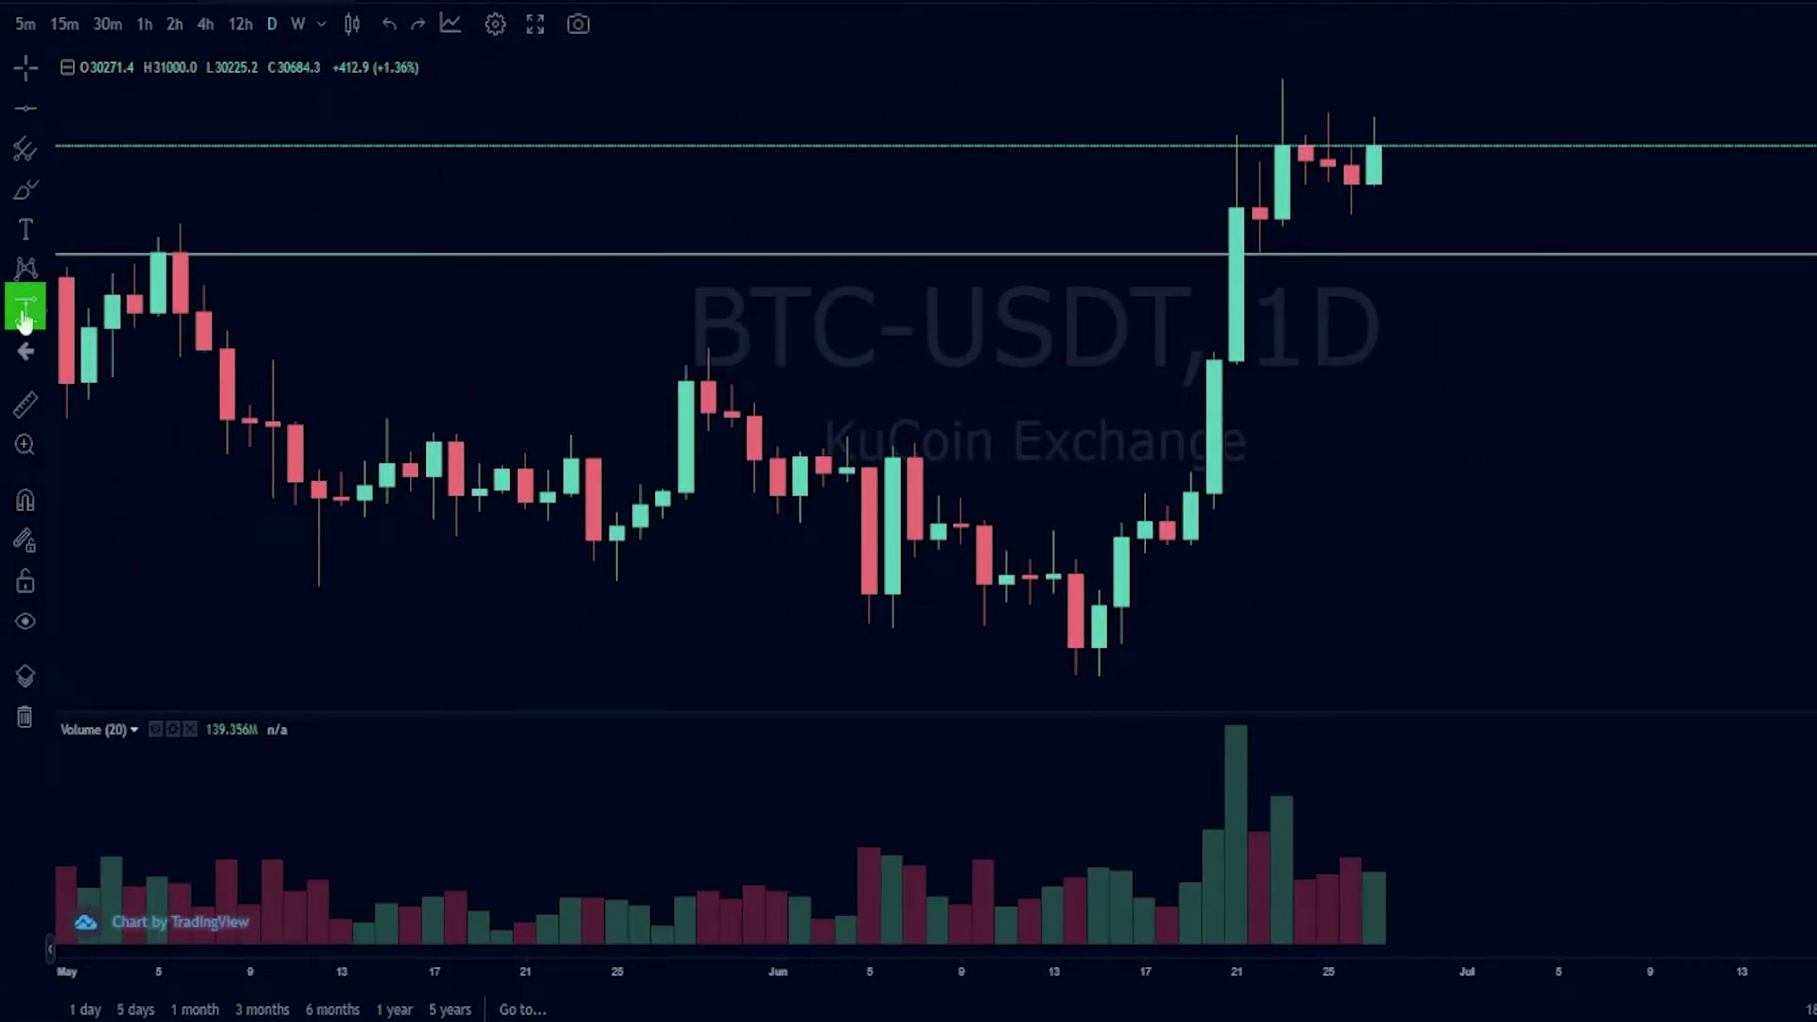
Step: Add a price range measurement from the current price to about 3% below
click(43, 318)
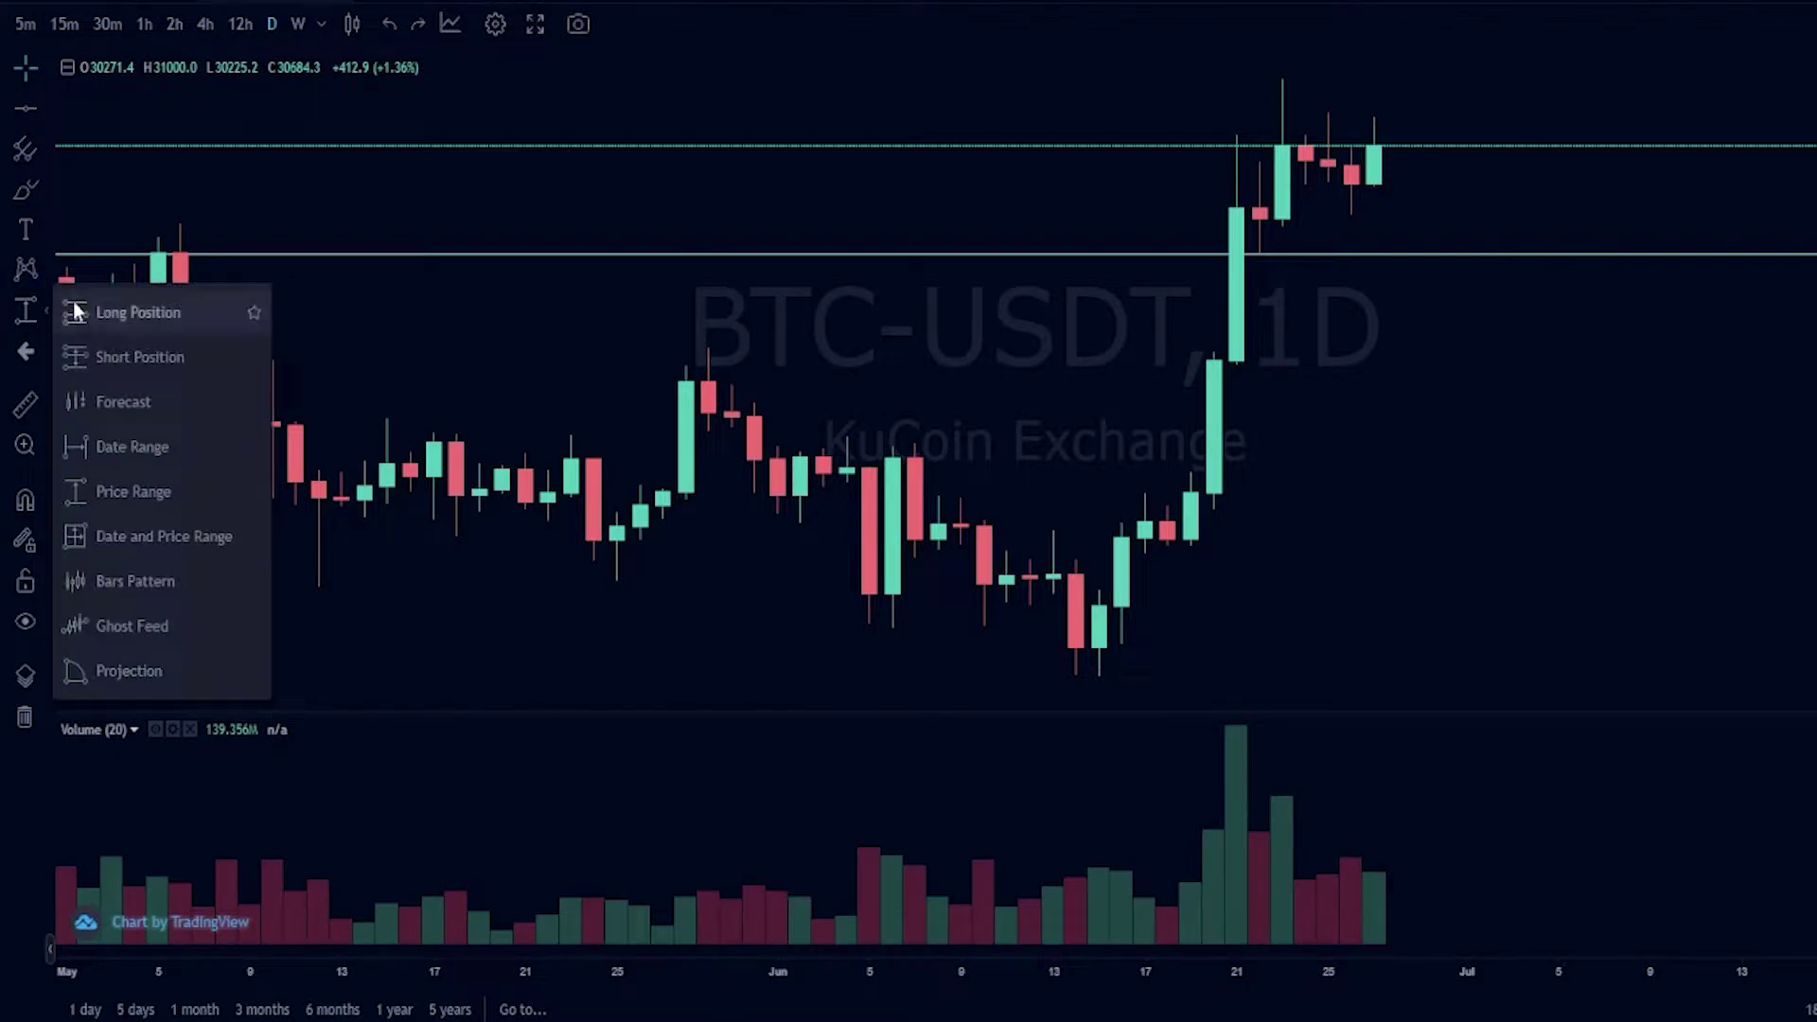
click(132, 491)
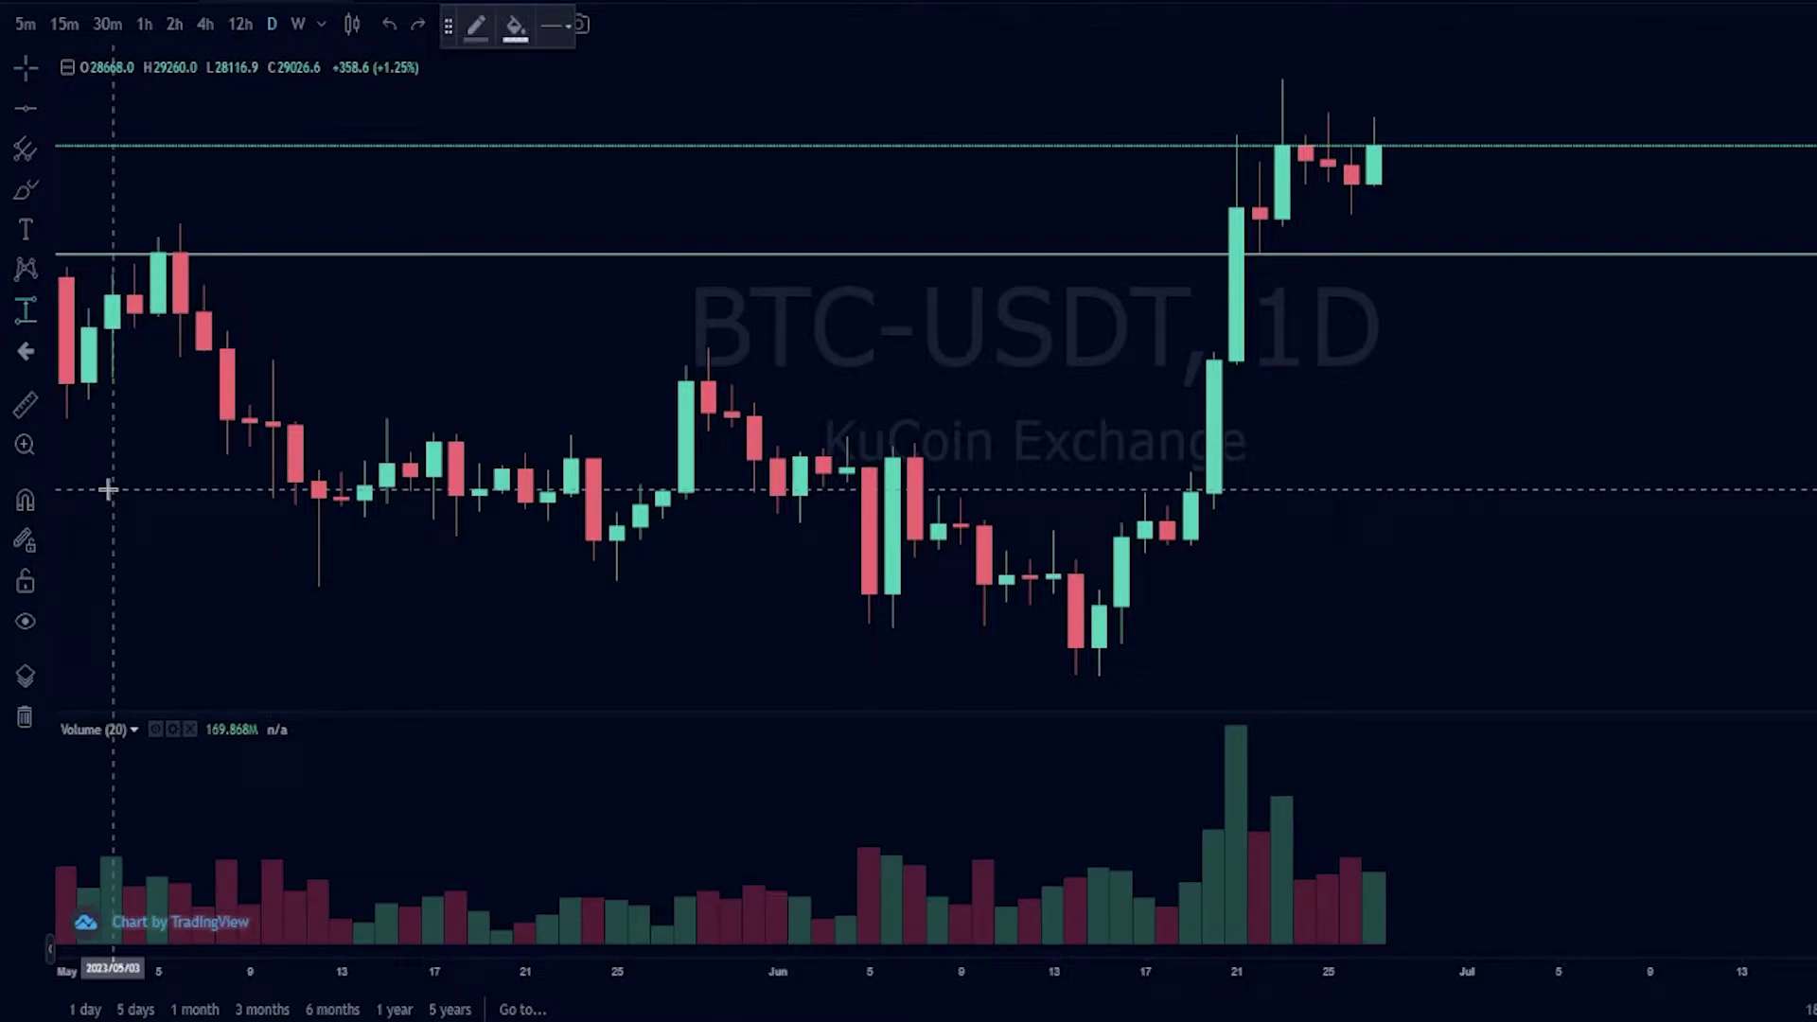
click(1398, 149)
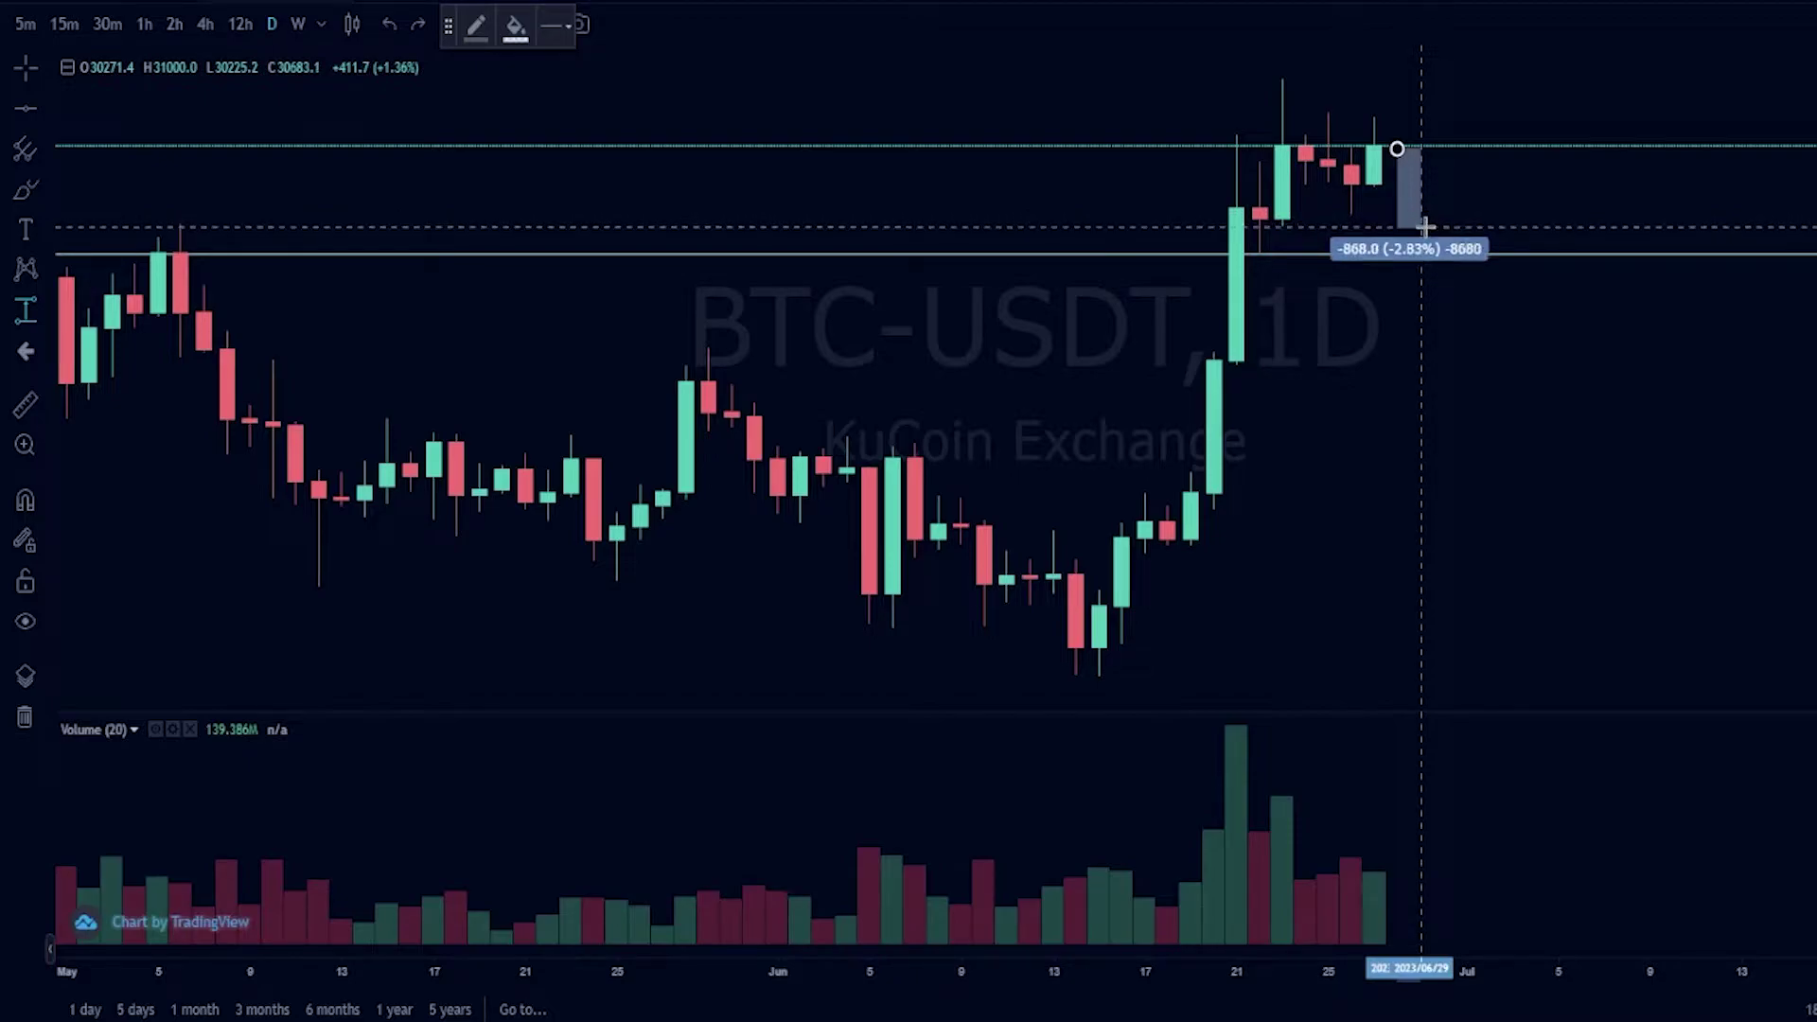
click(1435, 231)
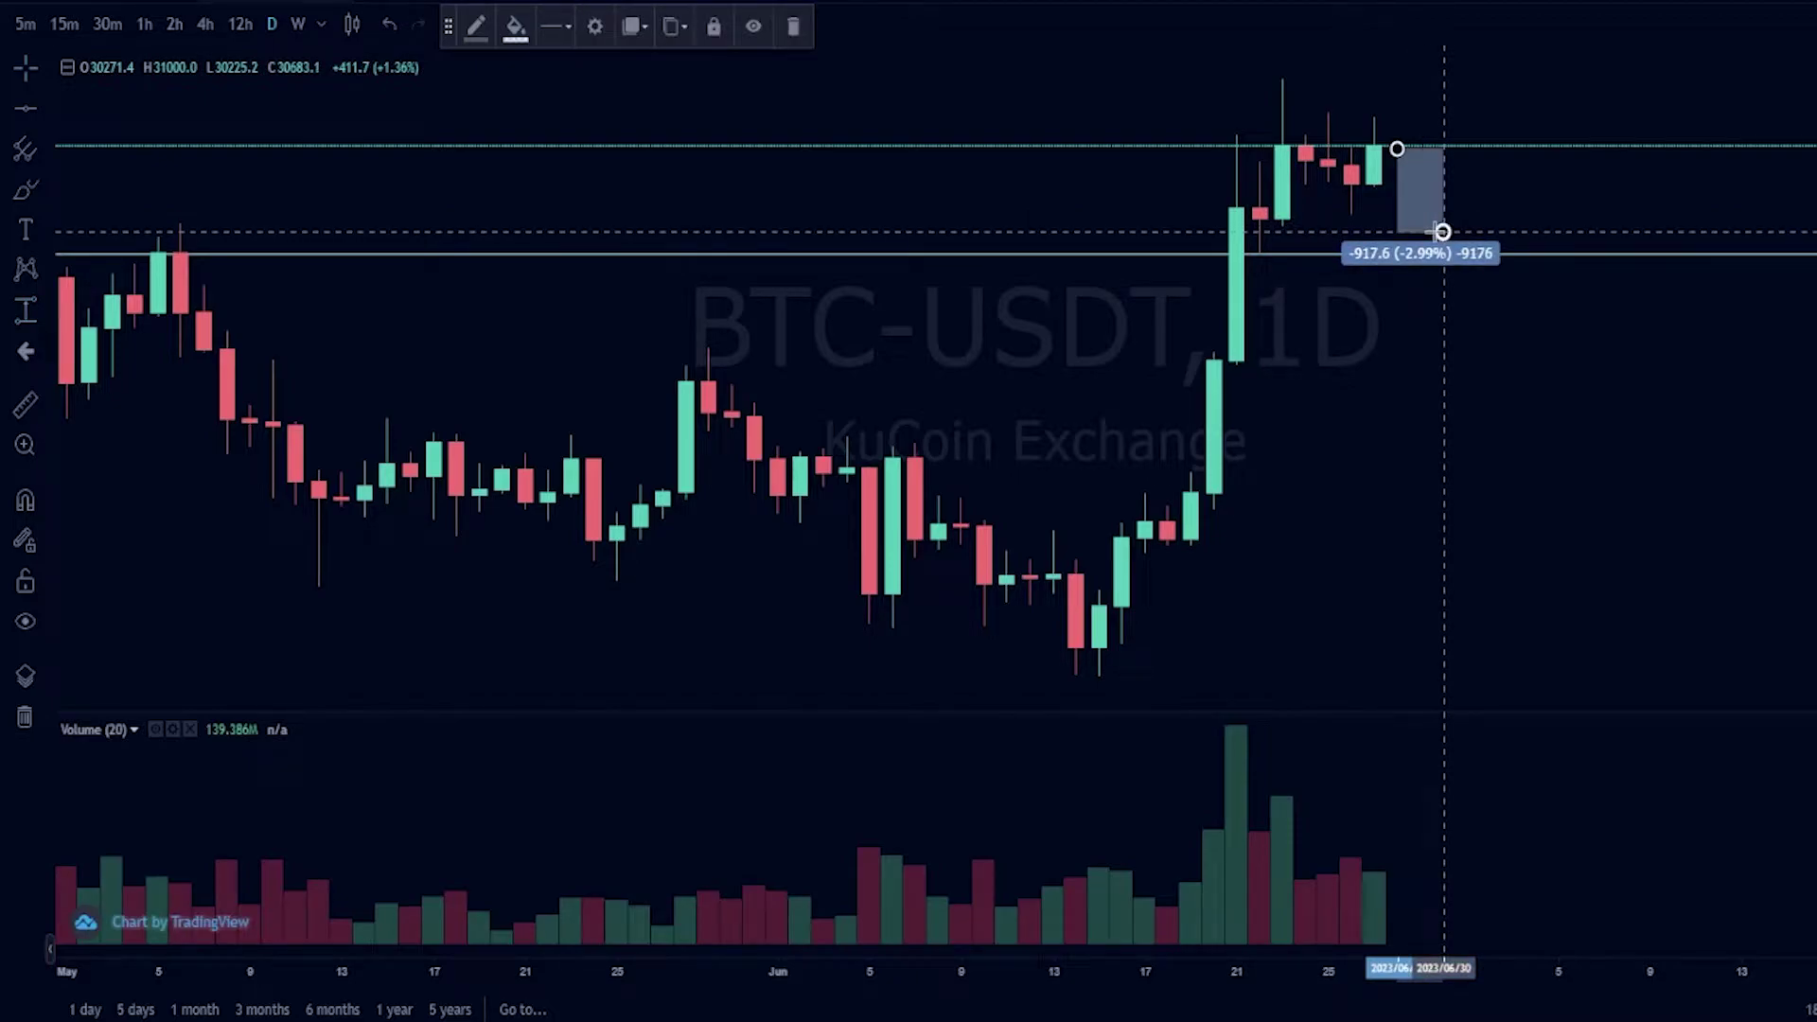
right_click(1388, 314)
click(1411, 280)
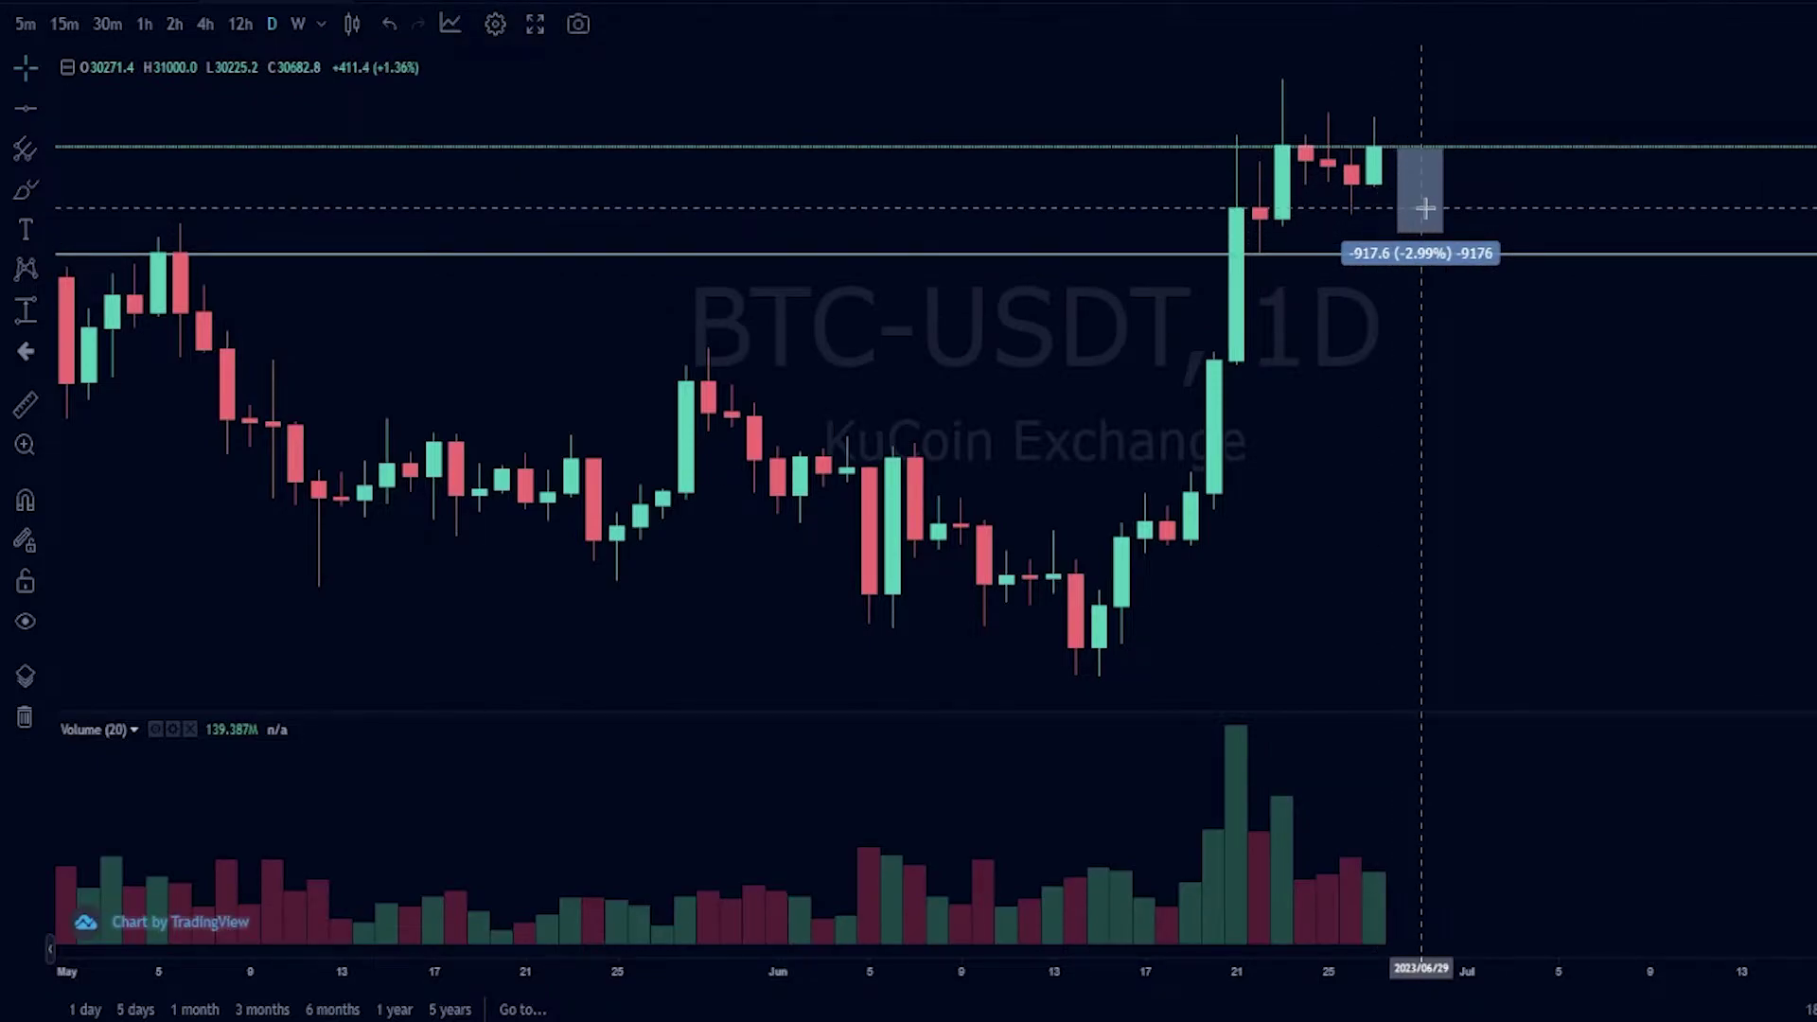
Step: Sketch a short stroke beside the range box, undo it, and raise the horizontal line
click(38, 192)
mouse_move(1439, 219)
mouse_down()
mouse_move(1396, 222)
mouse_move(1422, 218)
mouse_up()
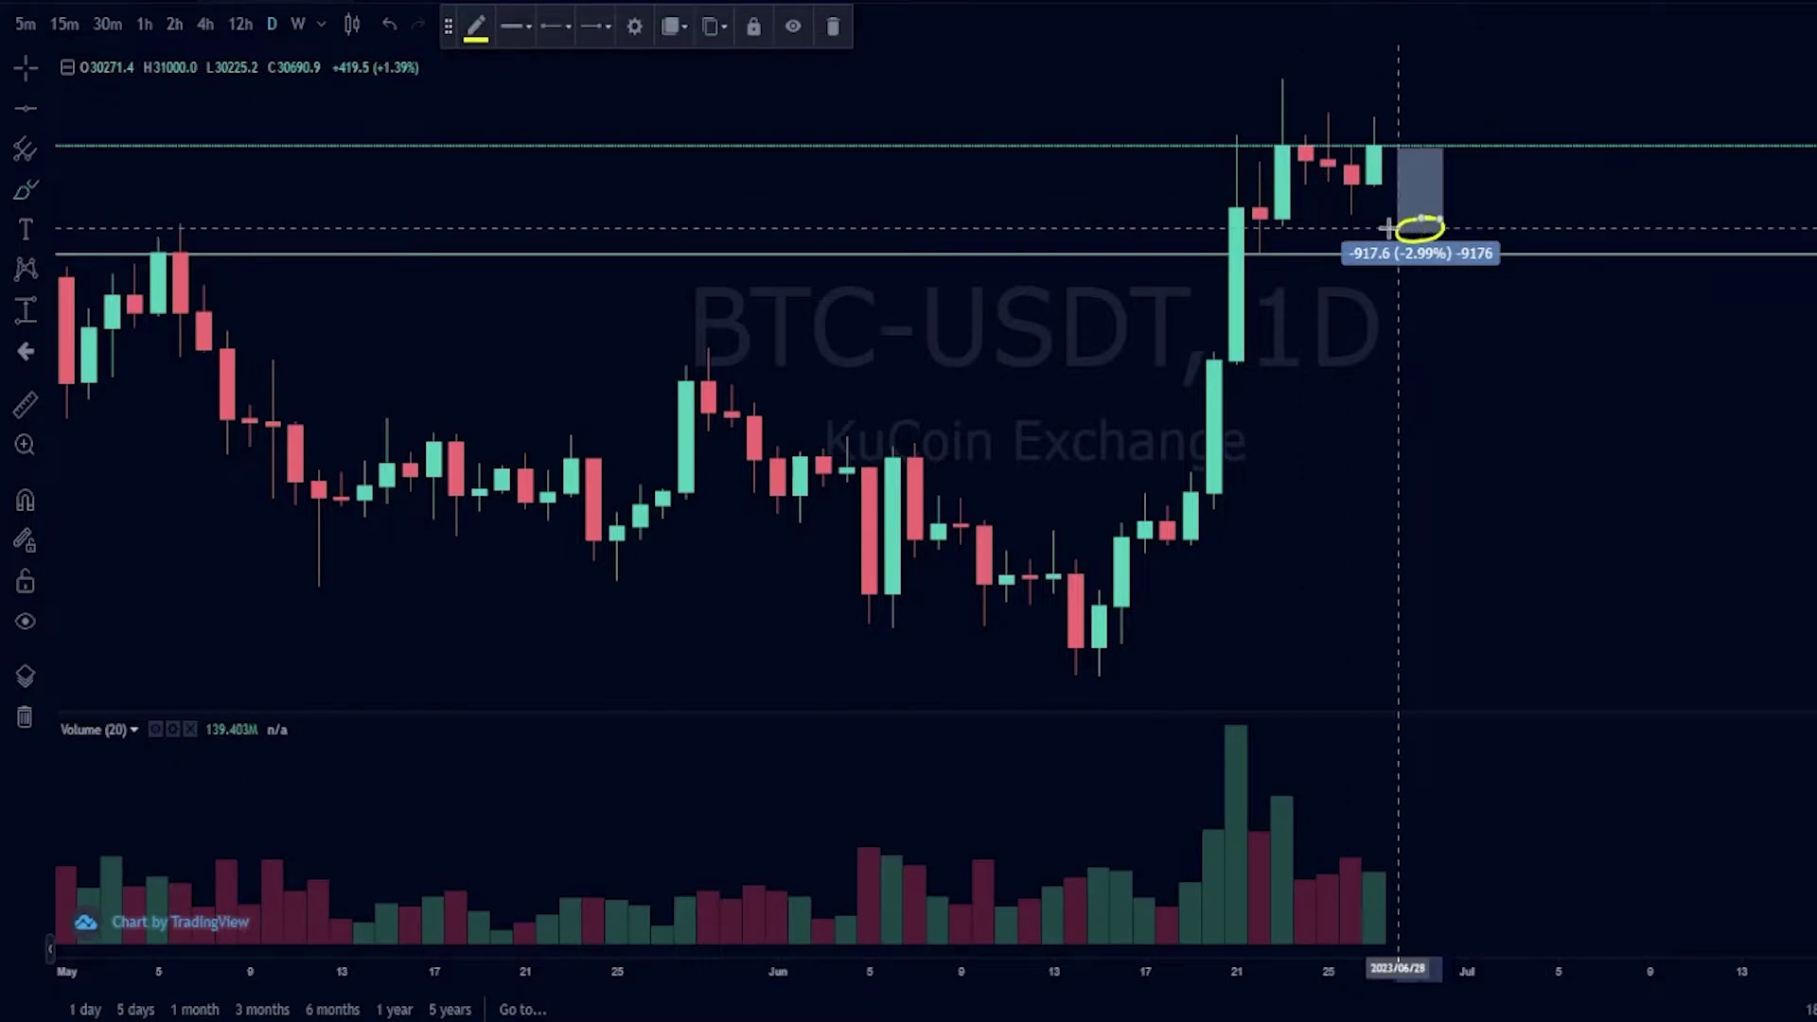
key(ctrl+z)
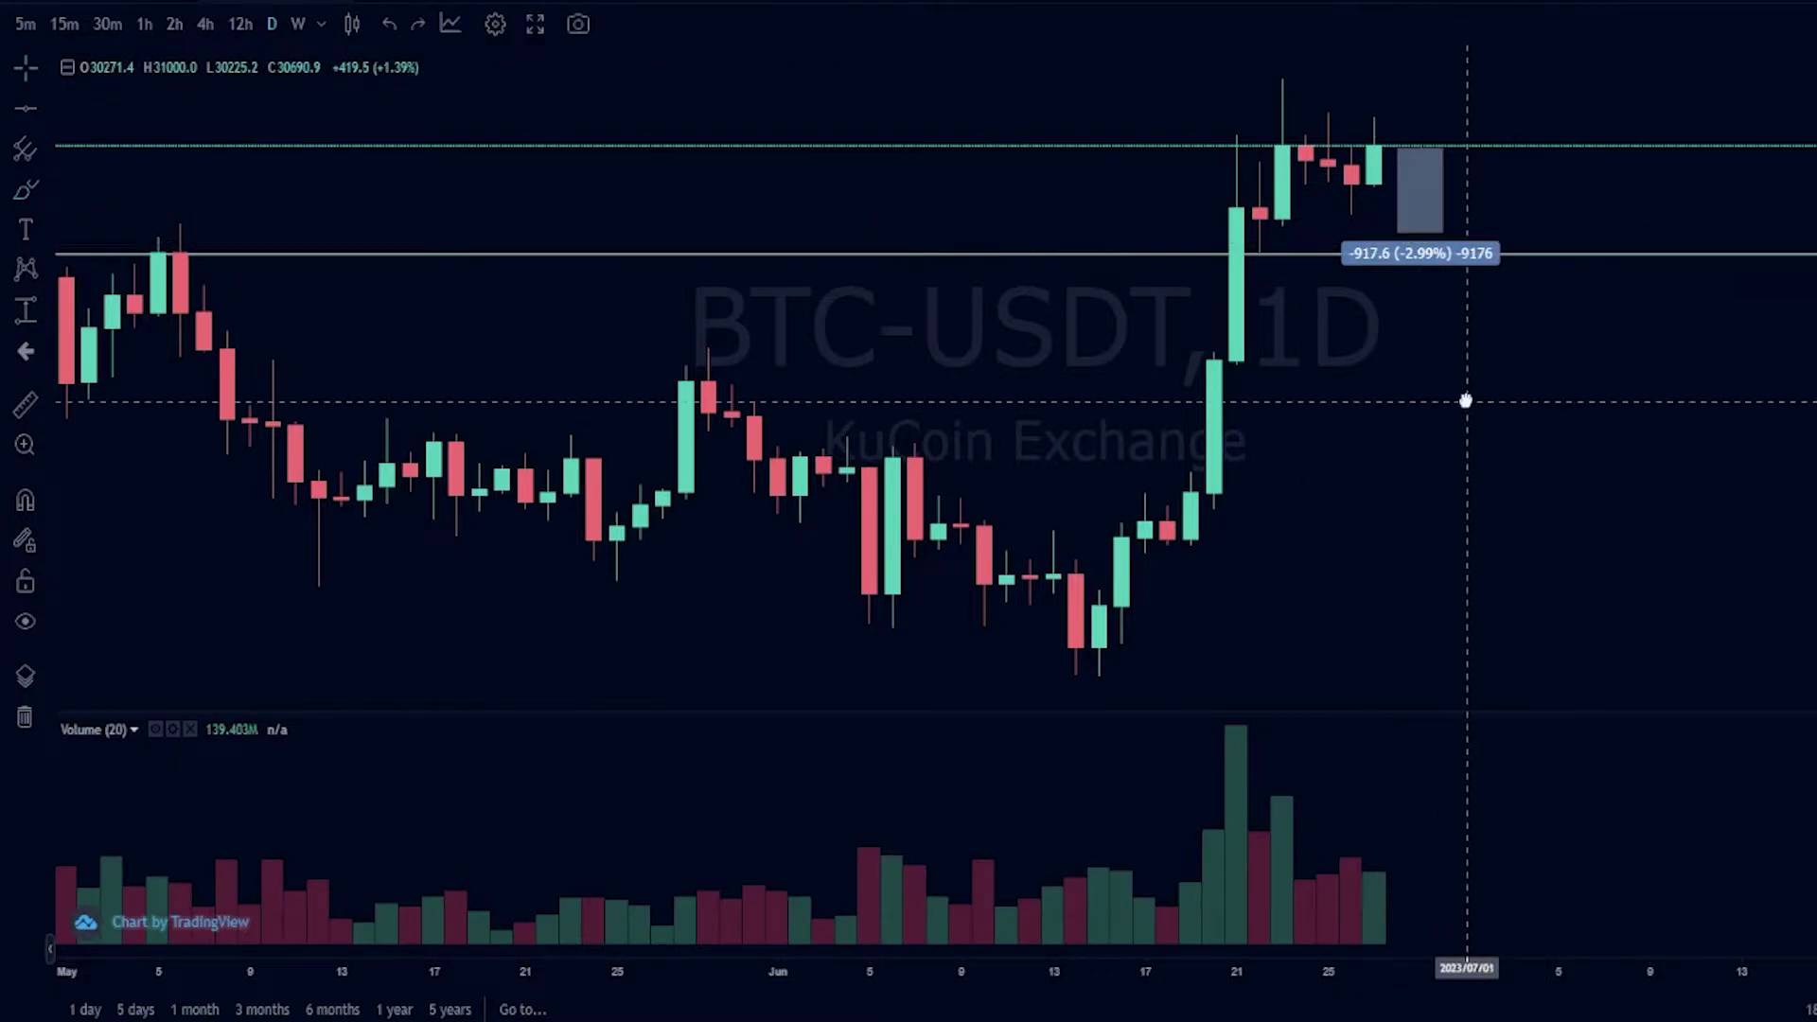
drag(1517, 253, 1524, 216)
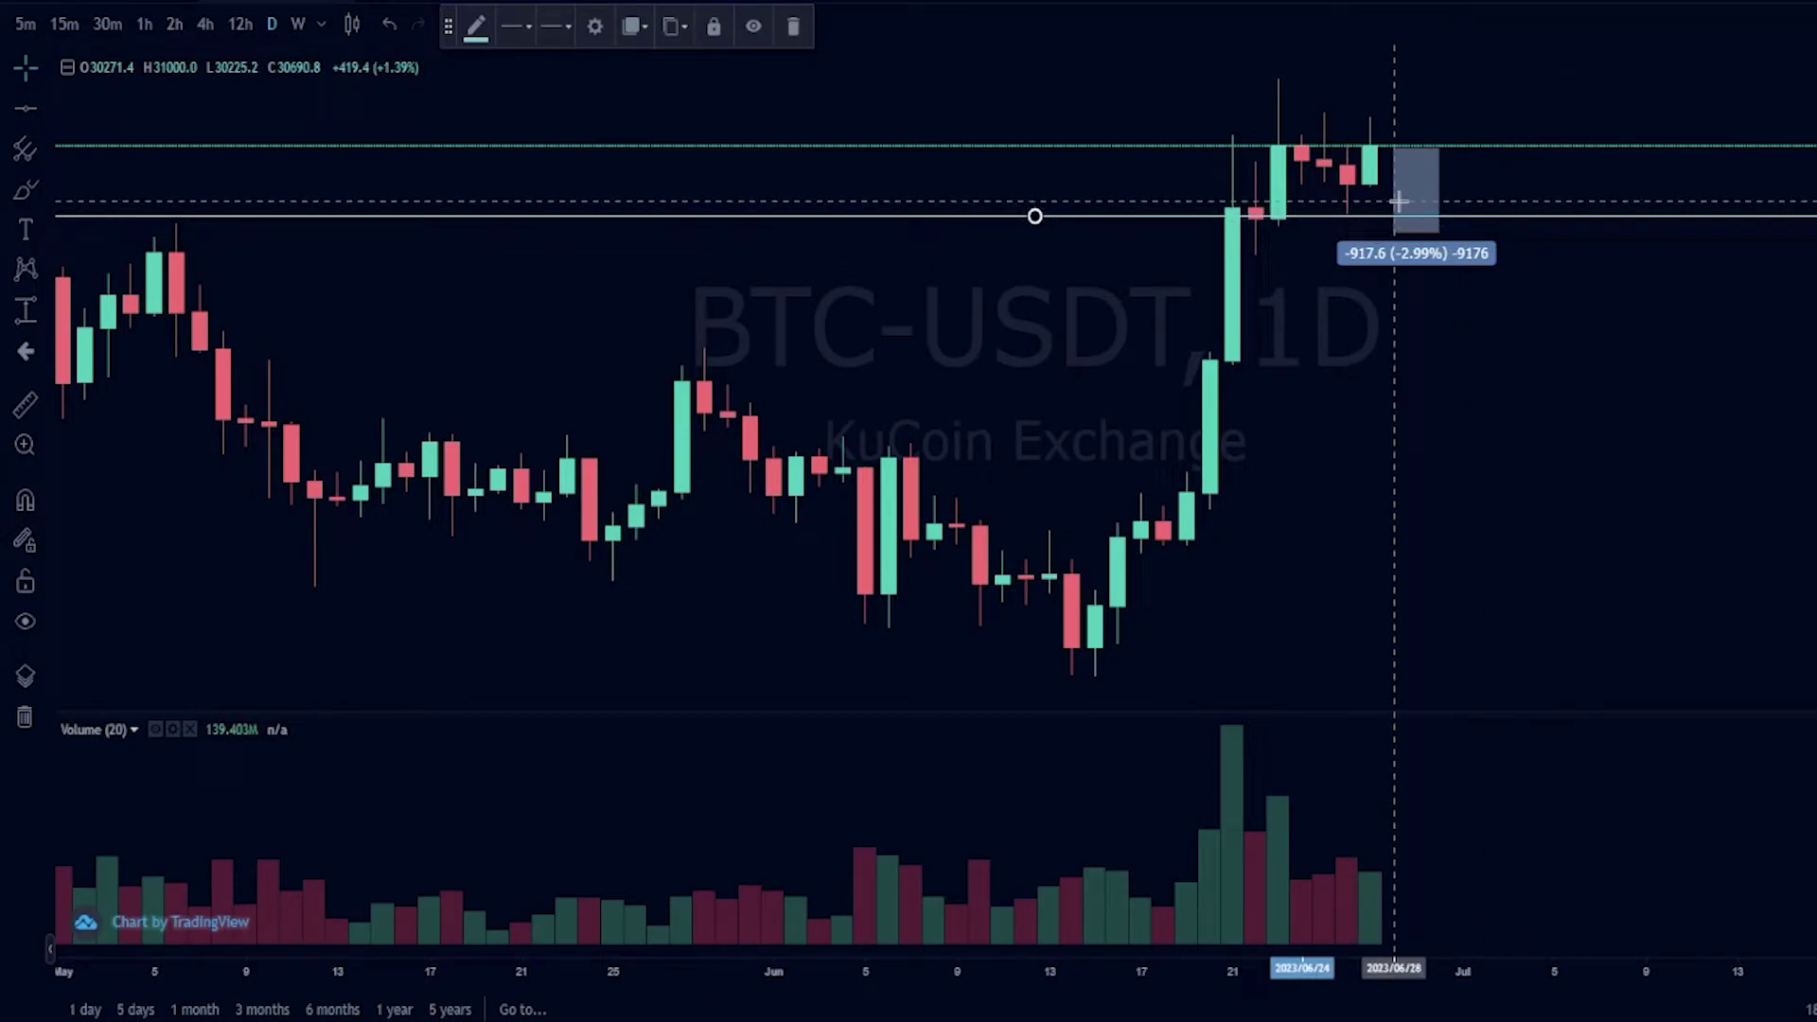
Step: Sketch possible falling price paths, undo them, and move the line back below the box
click(26, 190)
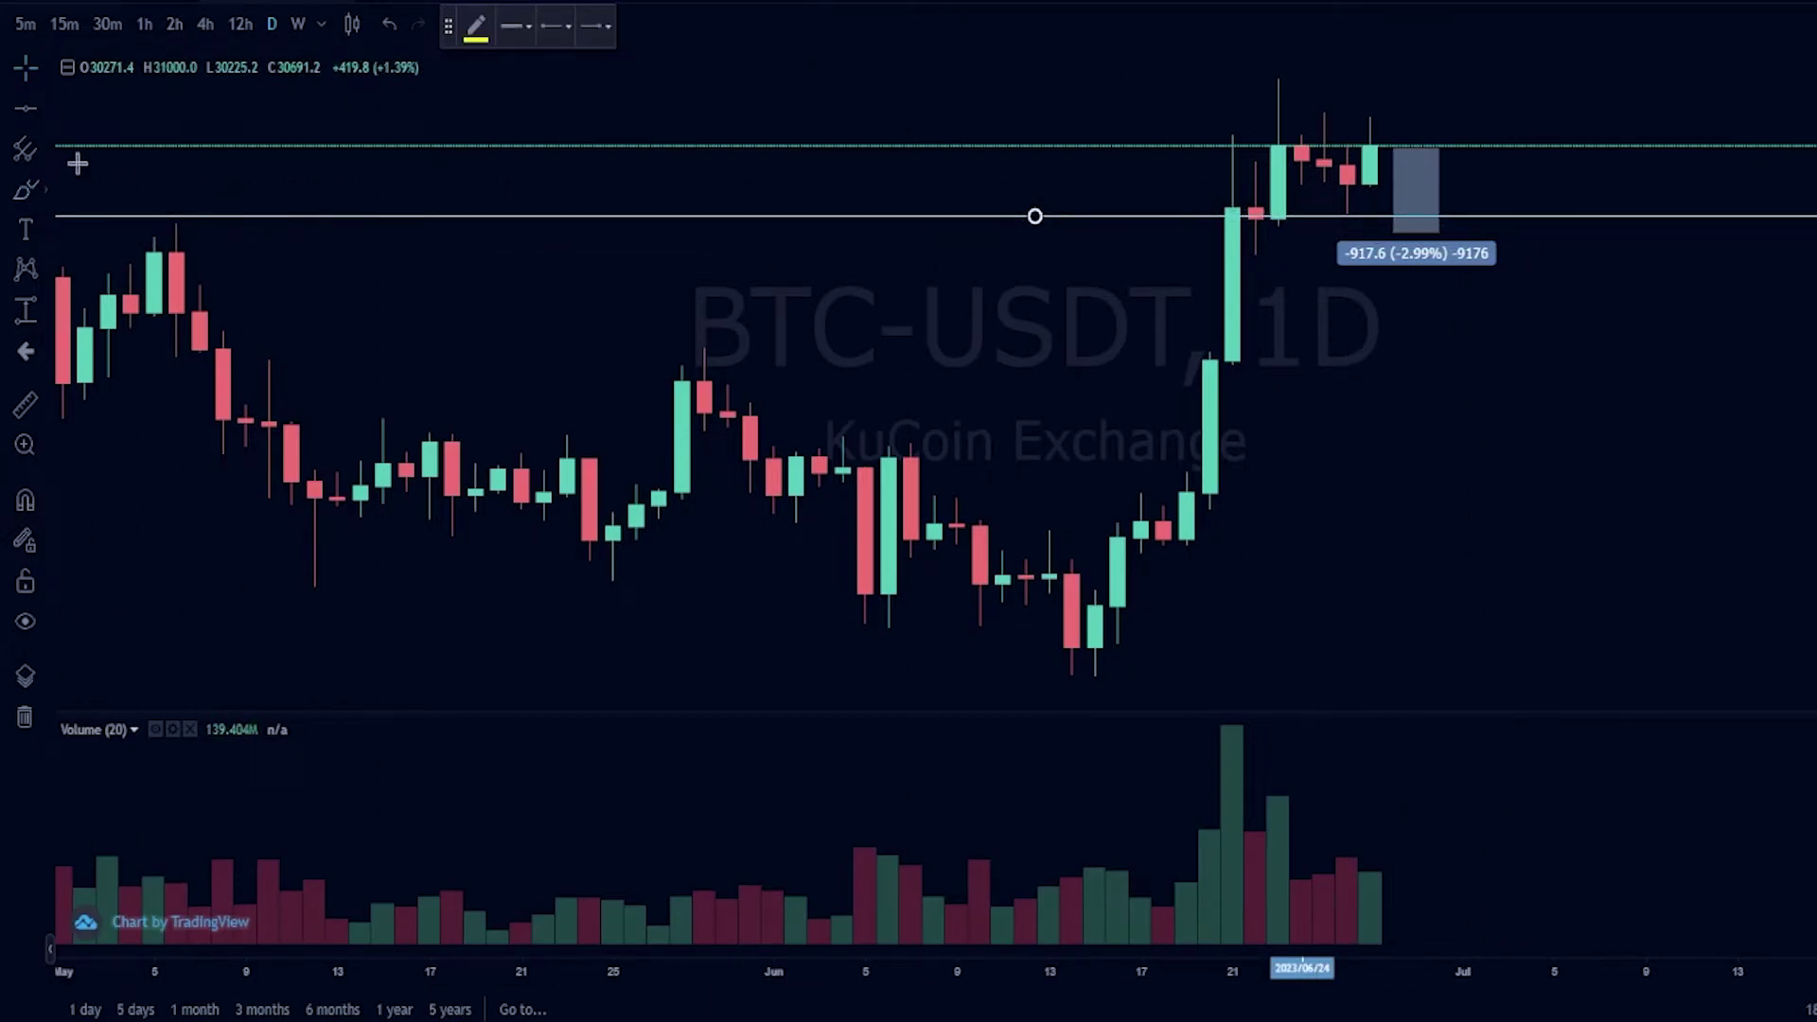
mouse_move(1369, 146)
mouse_down()
mouse_move(1411, 145)
mouse_move(1433, 185)
mouse_move(1434, 243)
mouse_move(1417, 232)
mouse_up()
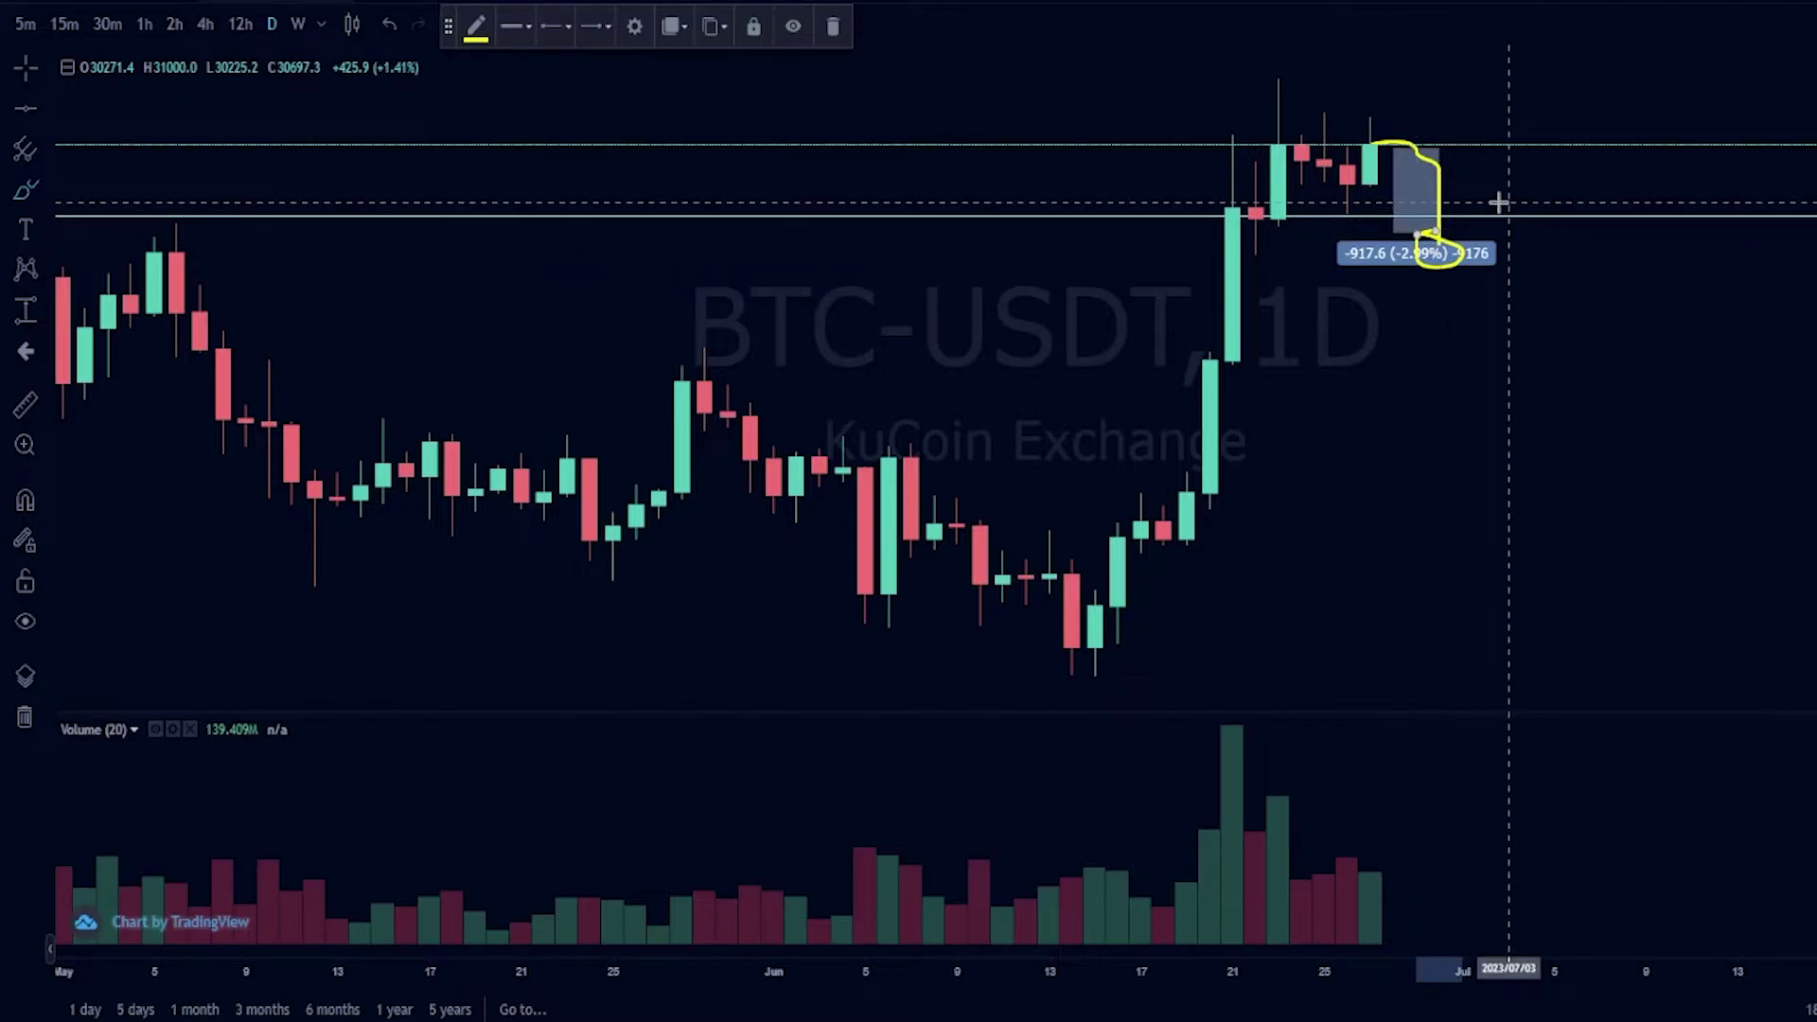
mouse_move(1504, 202)
mouse_down()
mouse_move(1464, 221)
mouse_move(1494, 202)
mouse_move(1465, 282)
mouse_move(1534, 187)
mouse_move(1486, 200)
mouse_move(1528, 199)
mouse_up()
key(ctrl+z)
key(ctrl+z)
key(ctrl+z)
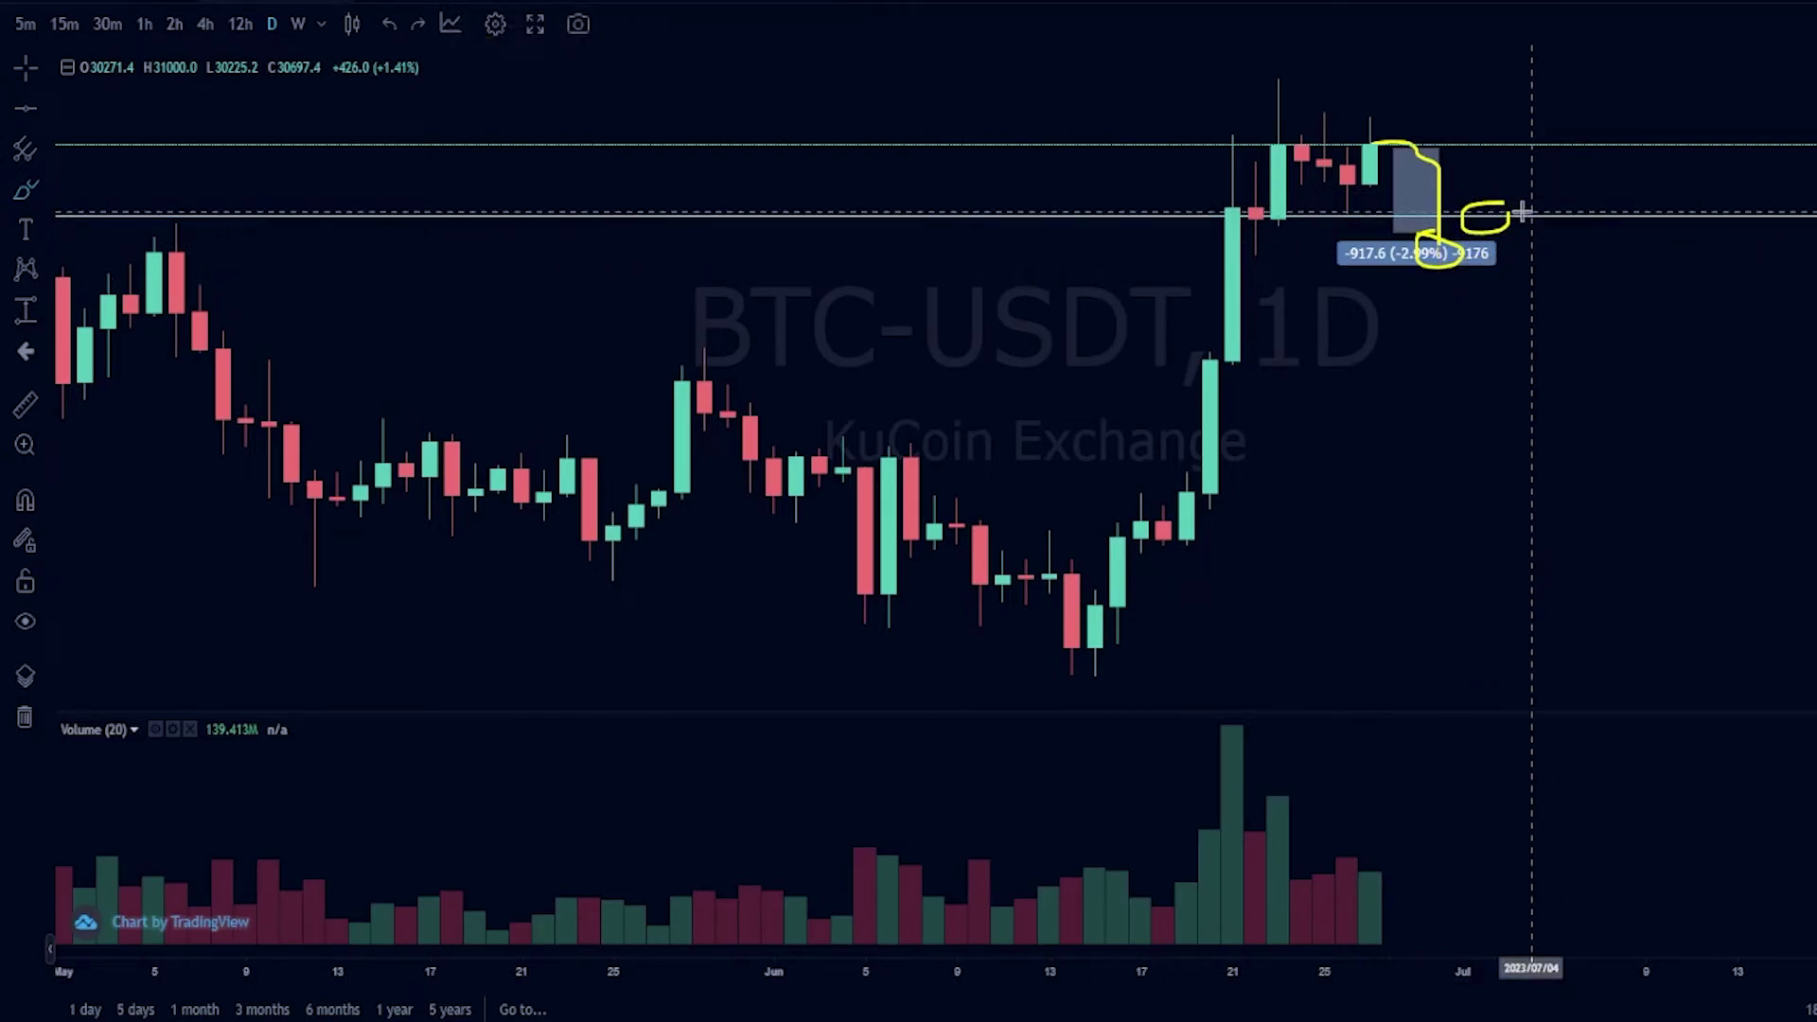
drag(1505, 216, 1506, 252)
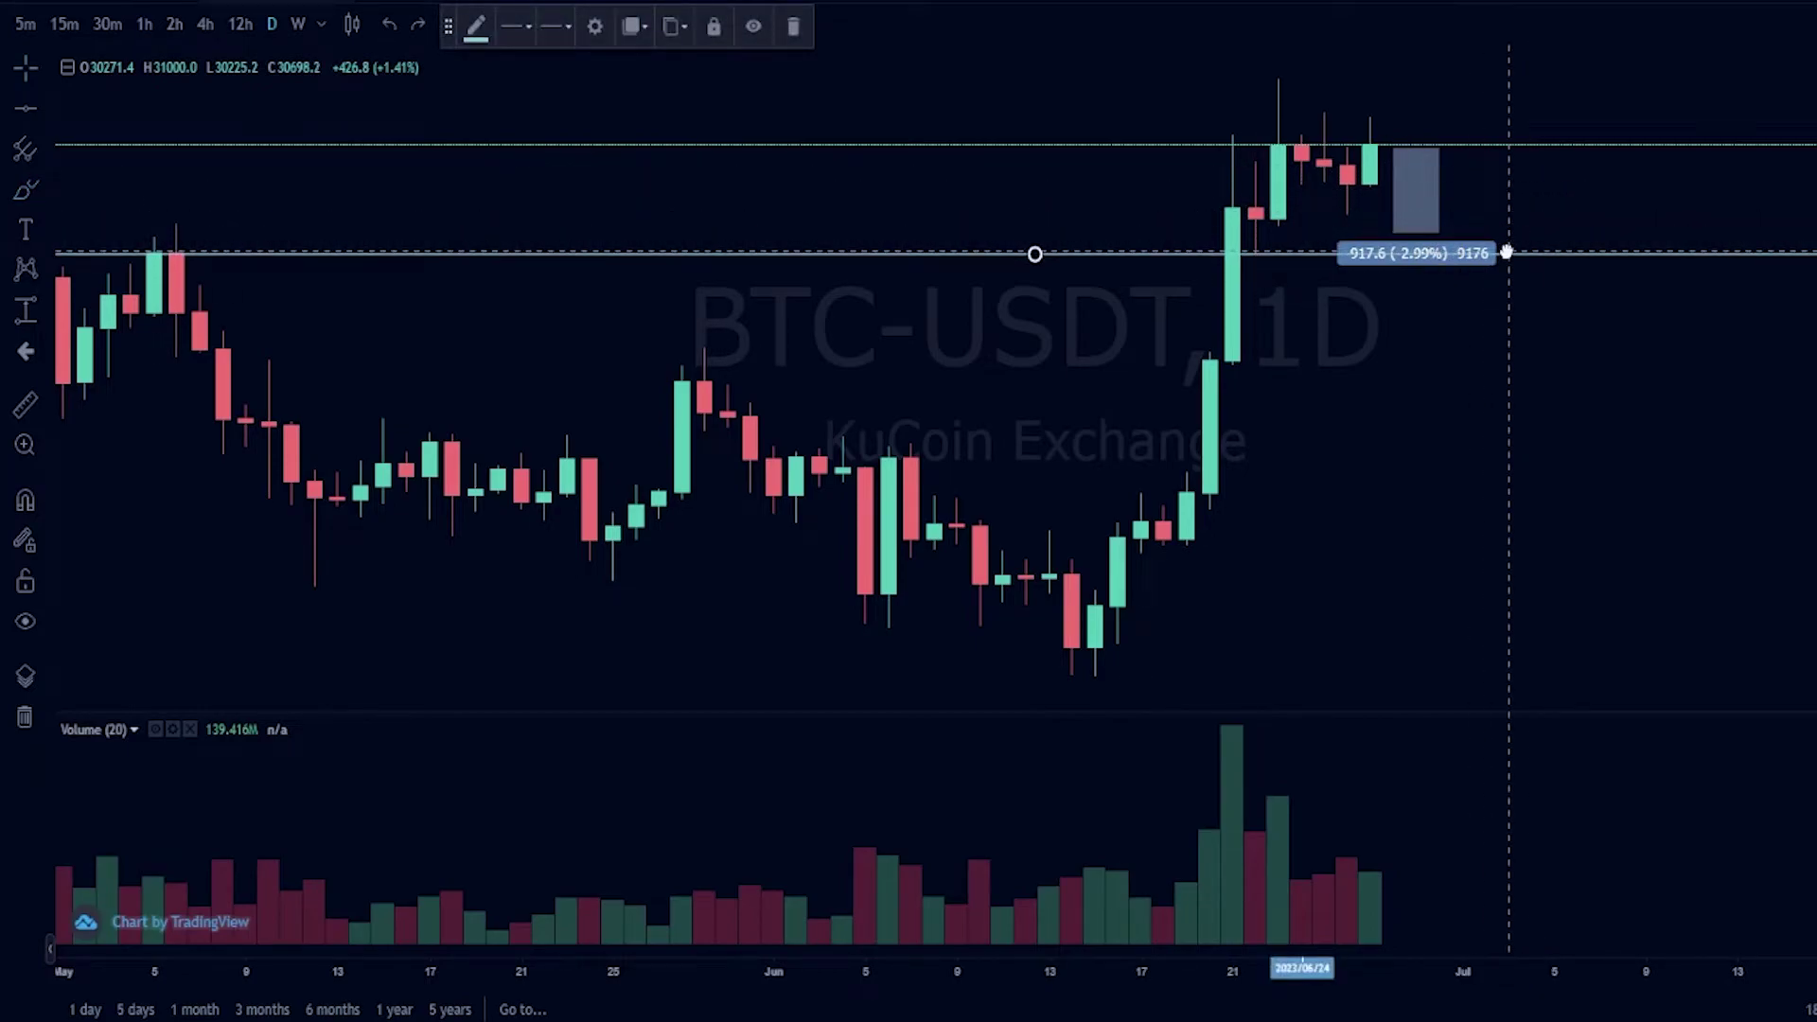
click(1436, 324)
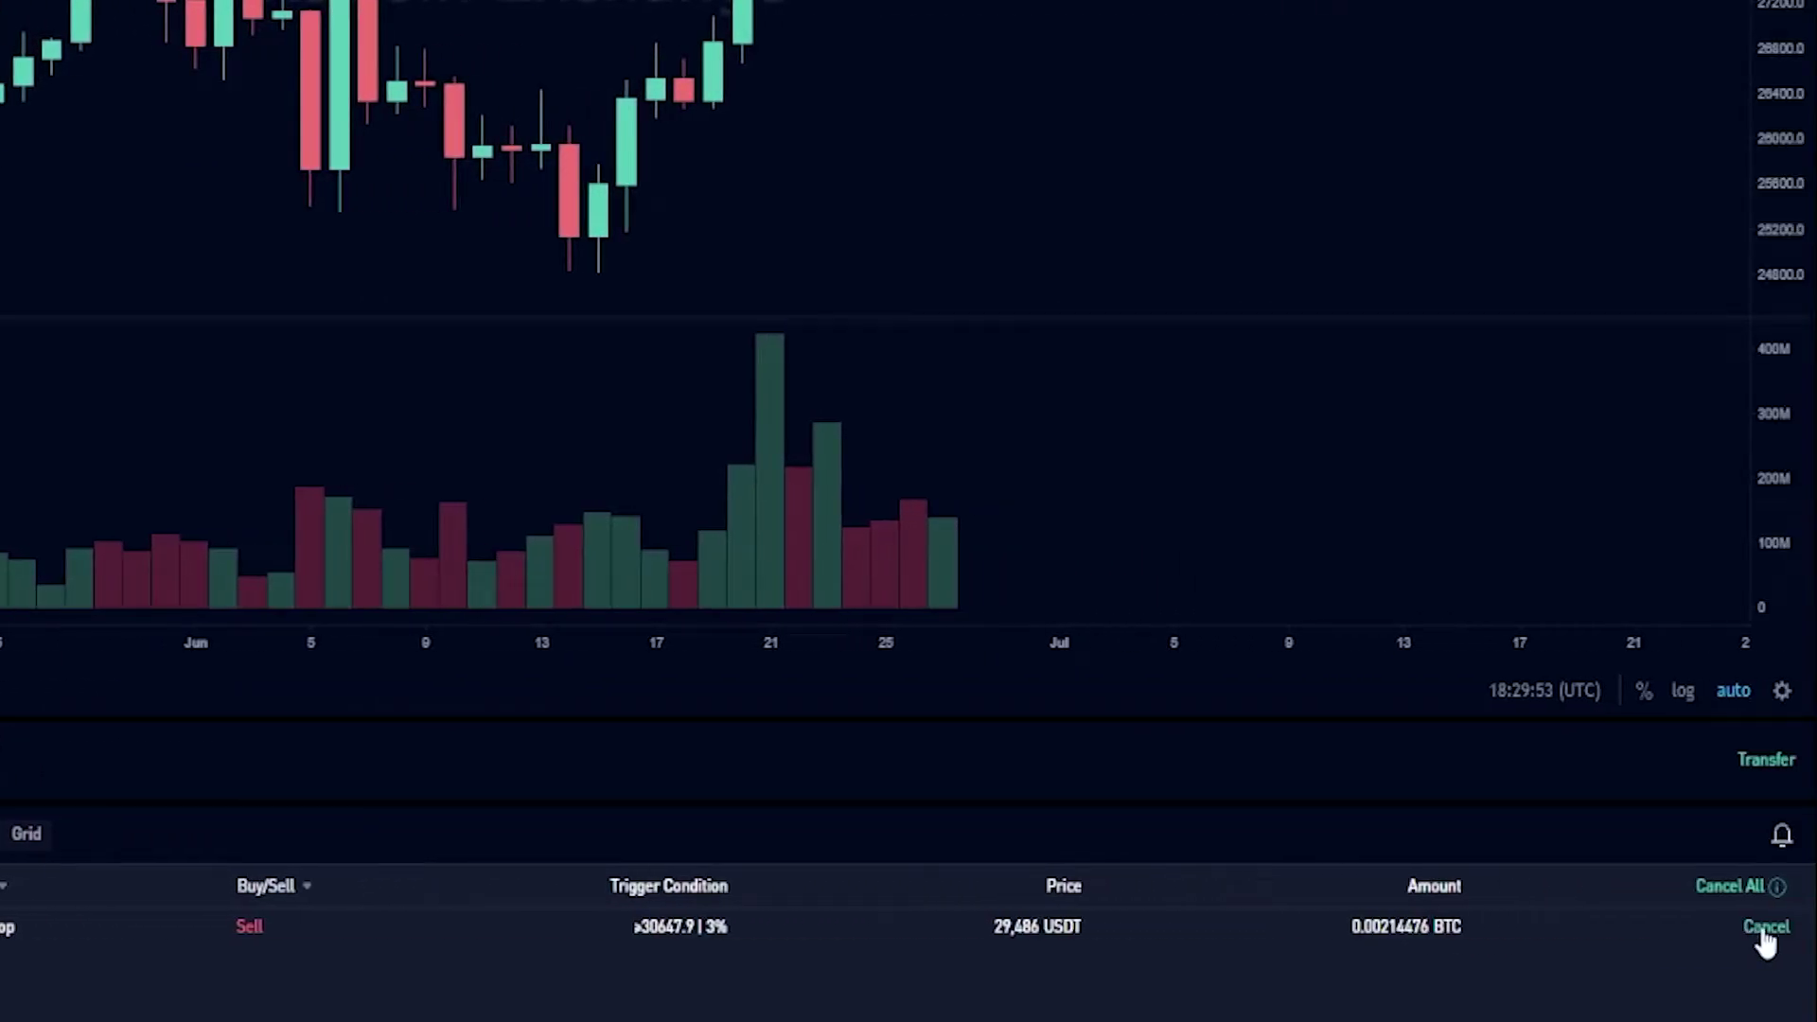
Step: Cancel the old trailing stop sell and mark the 31433.2 wick top with a horizontal line
click(1814, 933)
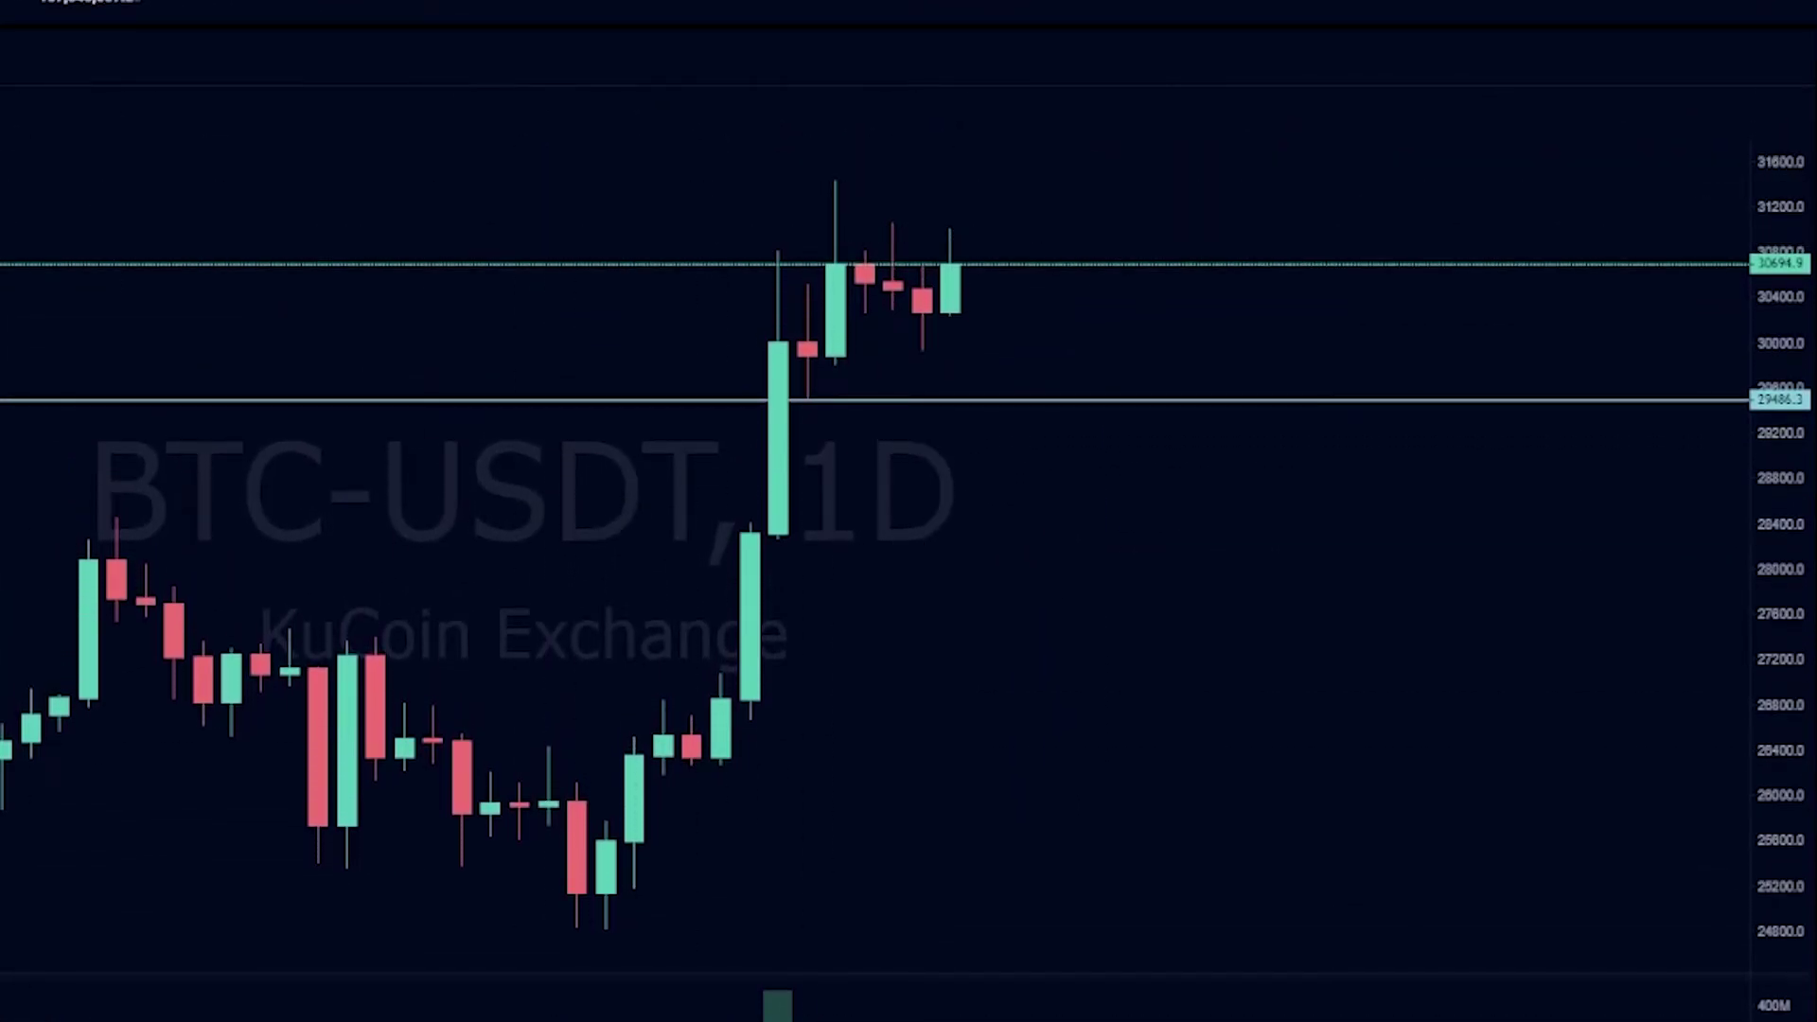
mouse_move(834, 162)
mouse_down()
mouse_move(843, 208)
mouse_move(863, 175)
mouse_move(808, 159)
mouse_up()
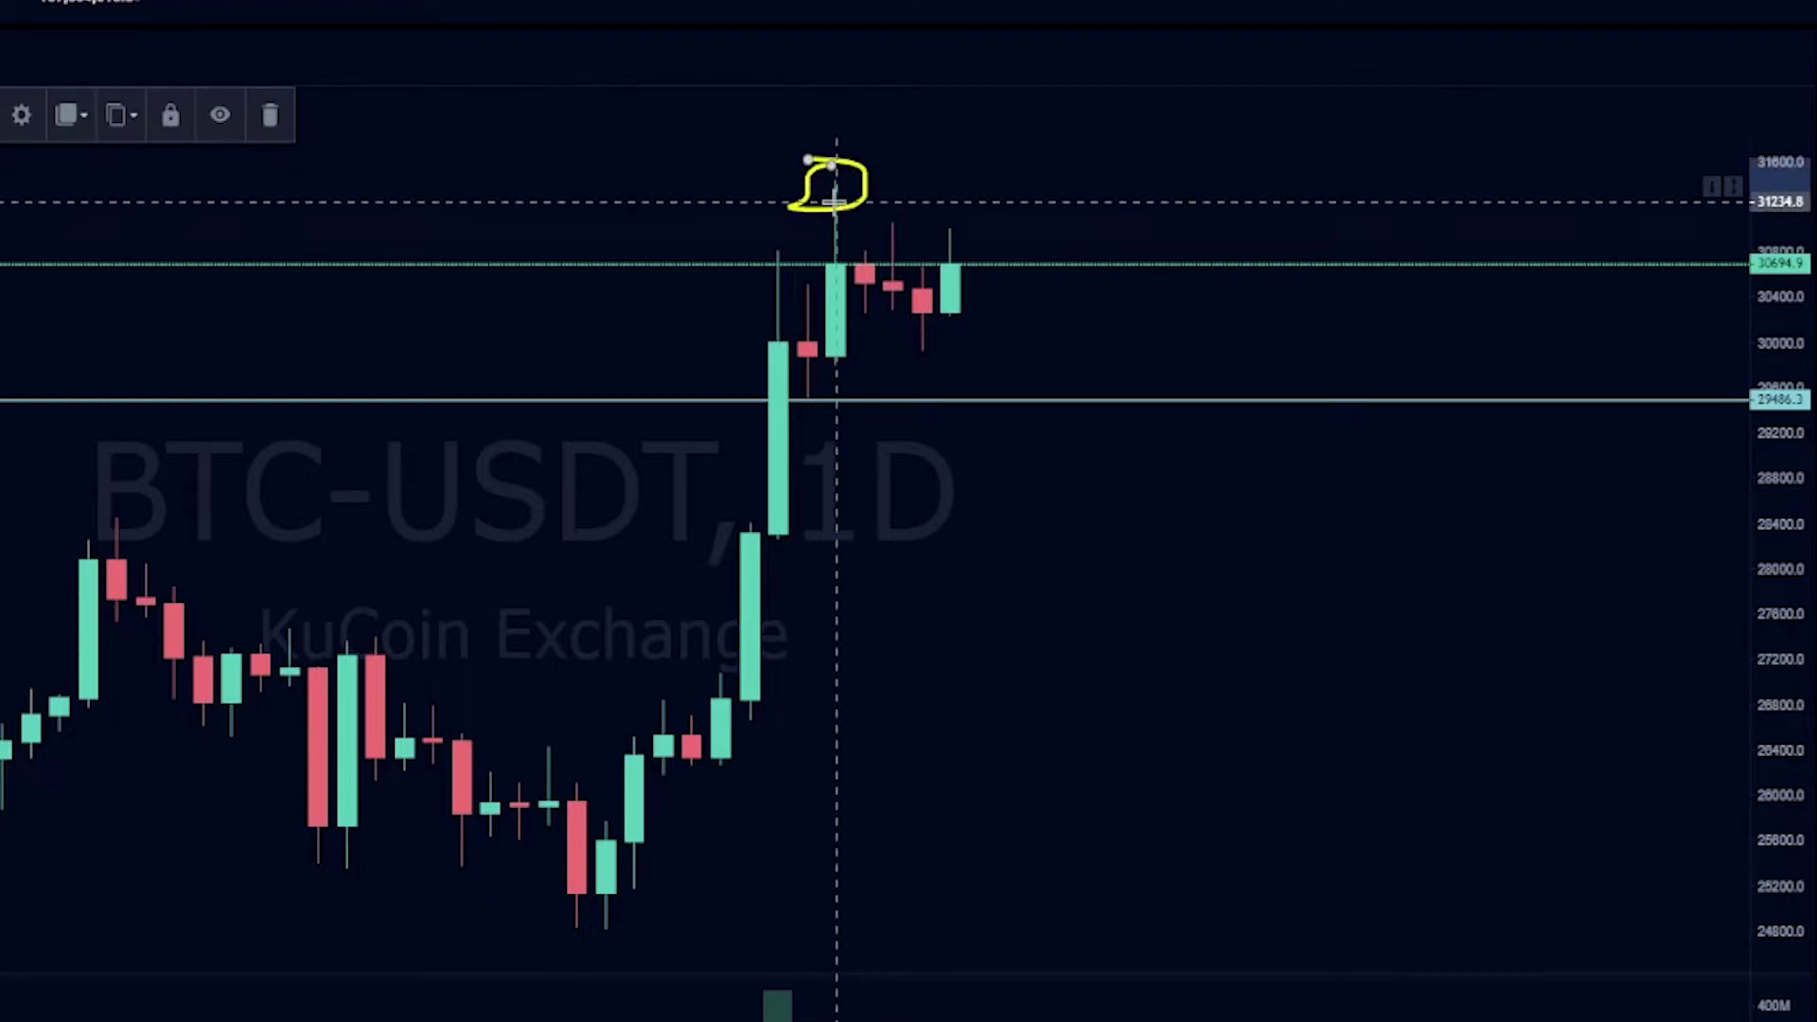
key(Delete)
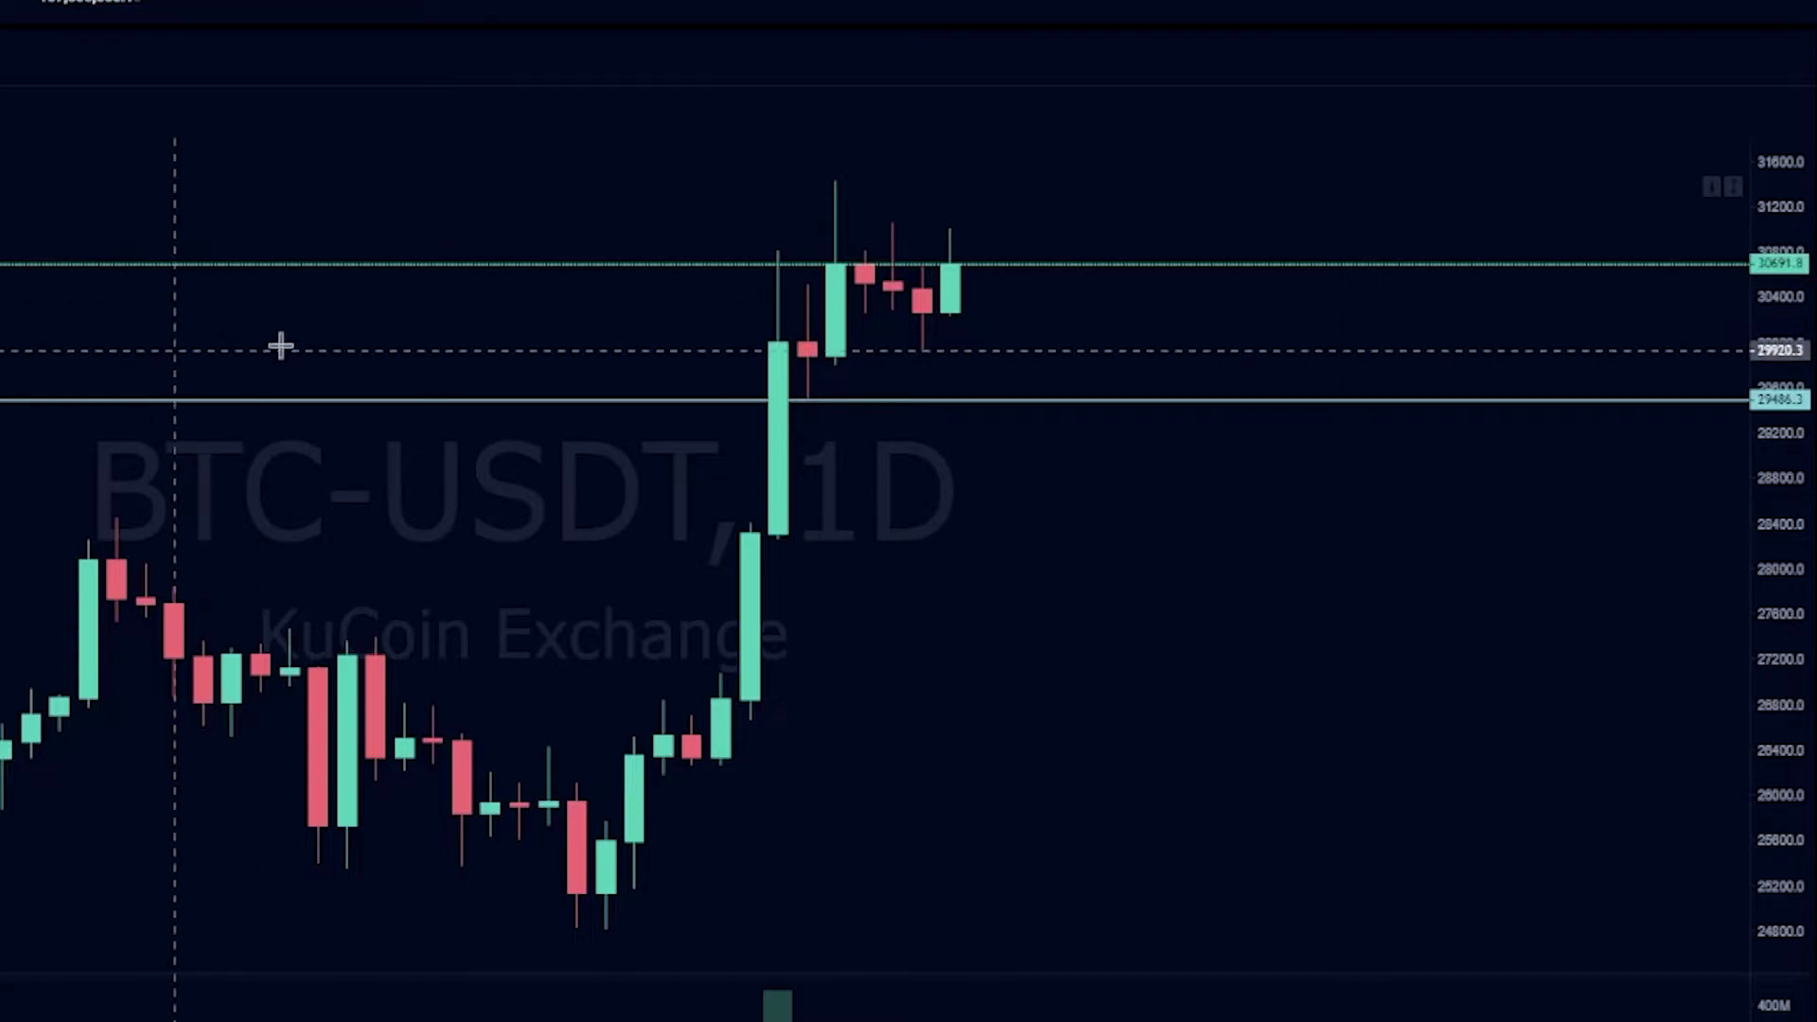
click(872, 179)
click(540, 227)
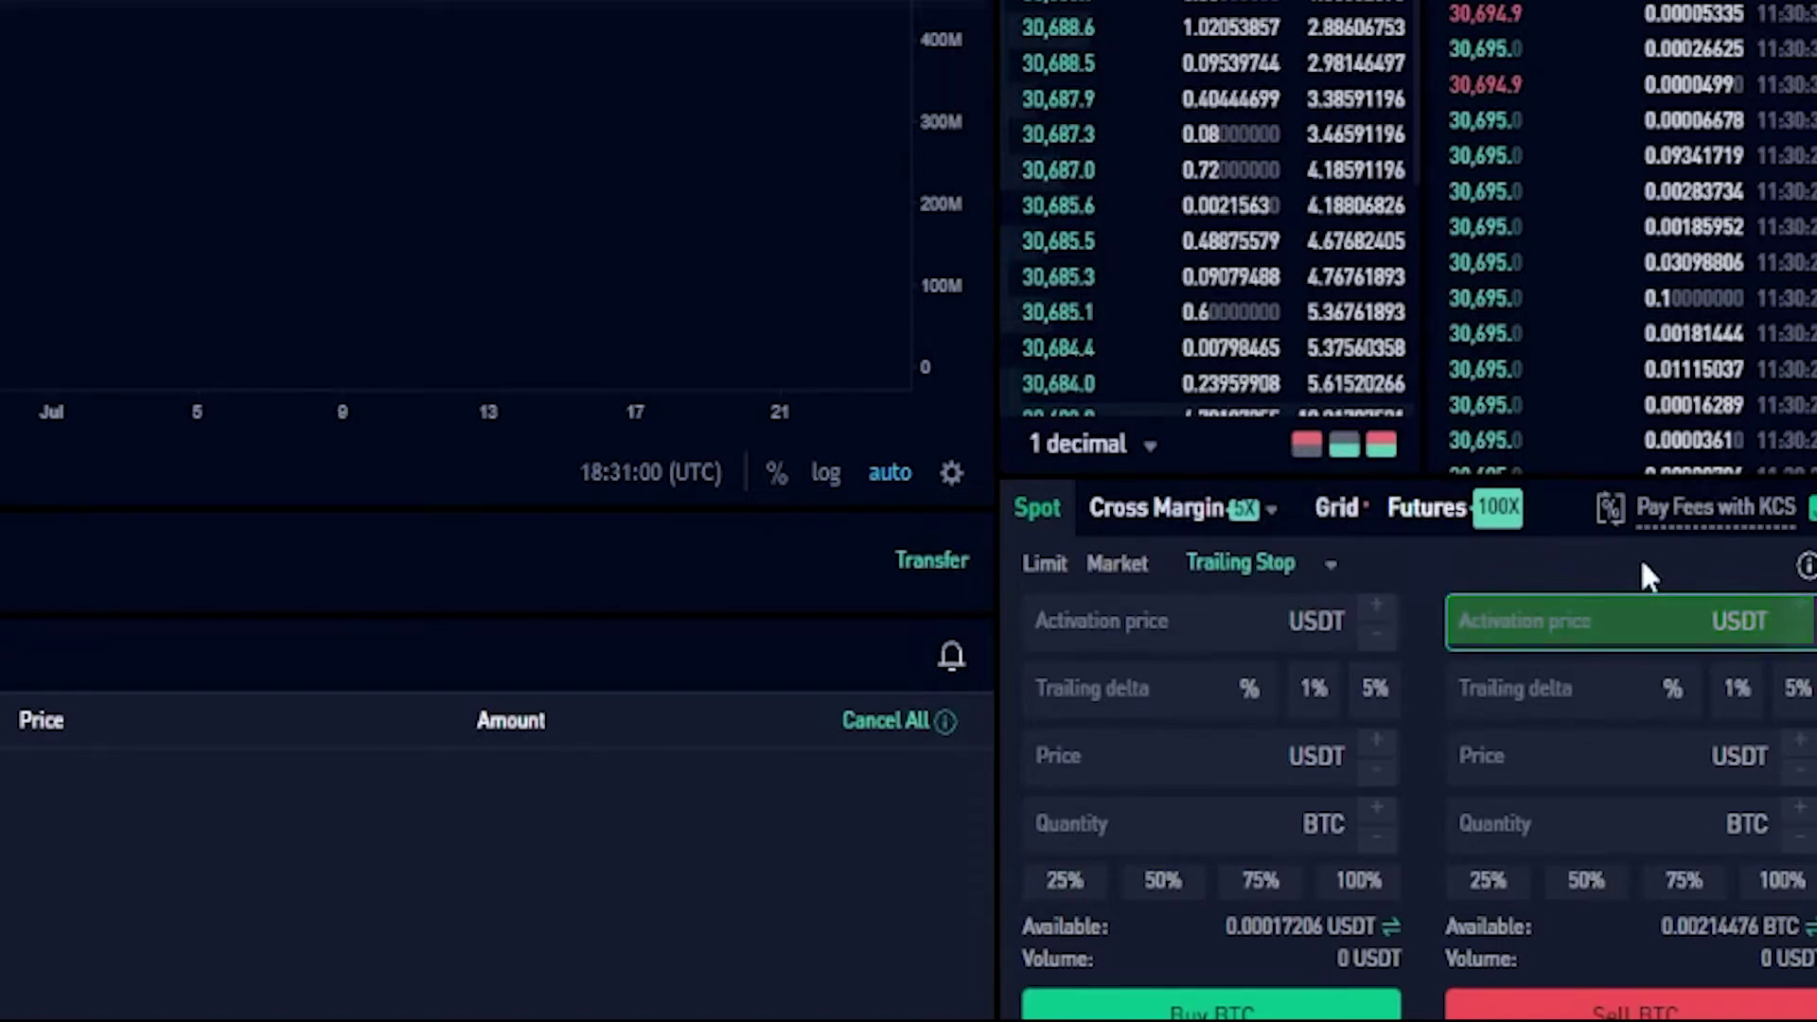
Step: Enter activation 31433, 3% delta, price 29486, and sell all 0.00214476 BTC
text(31)
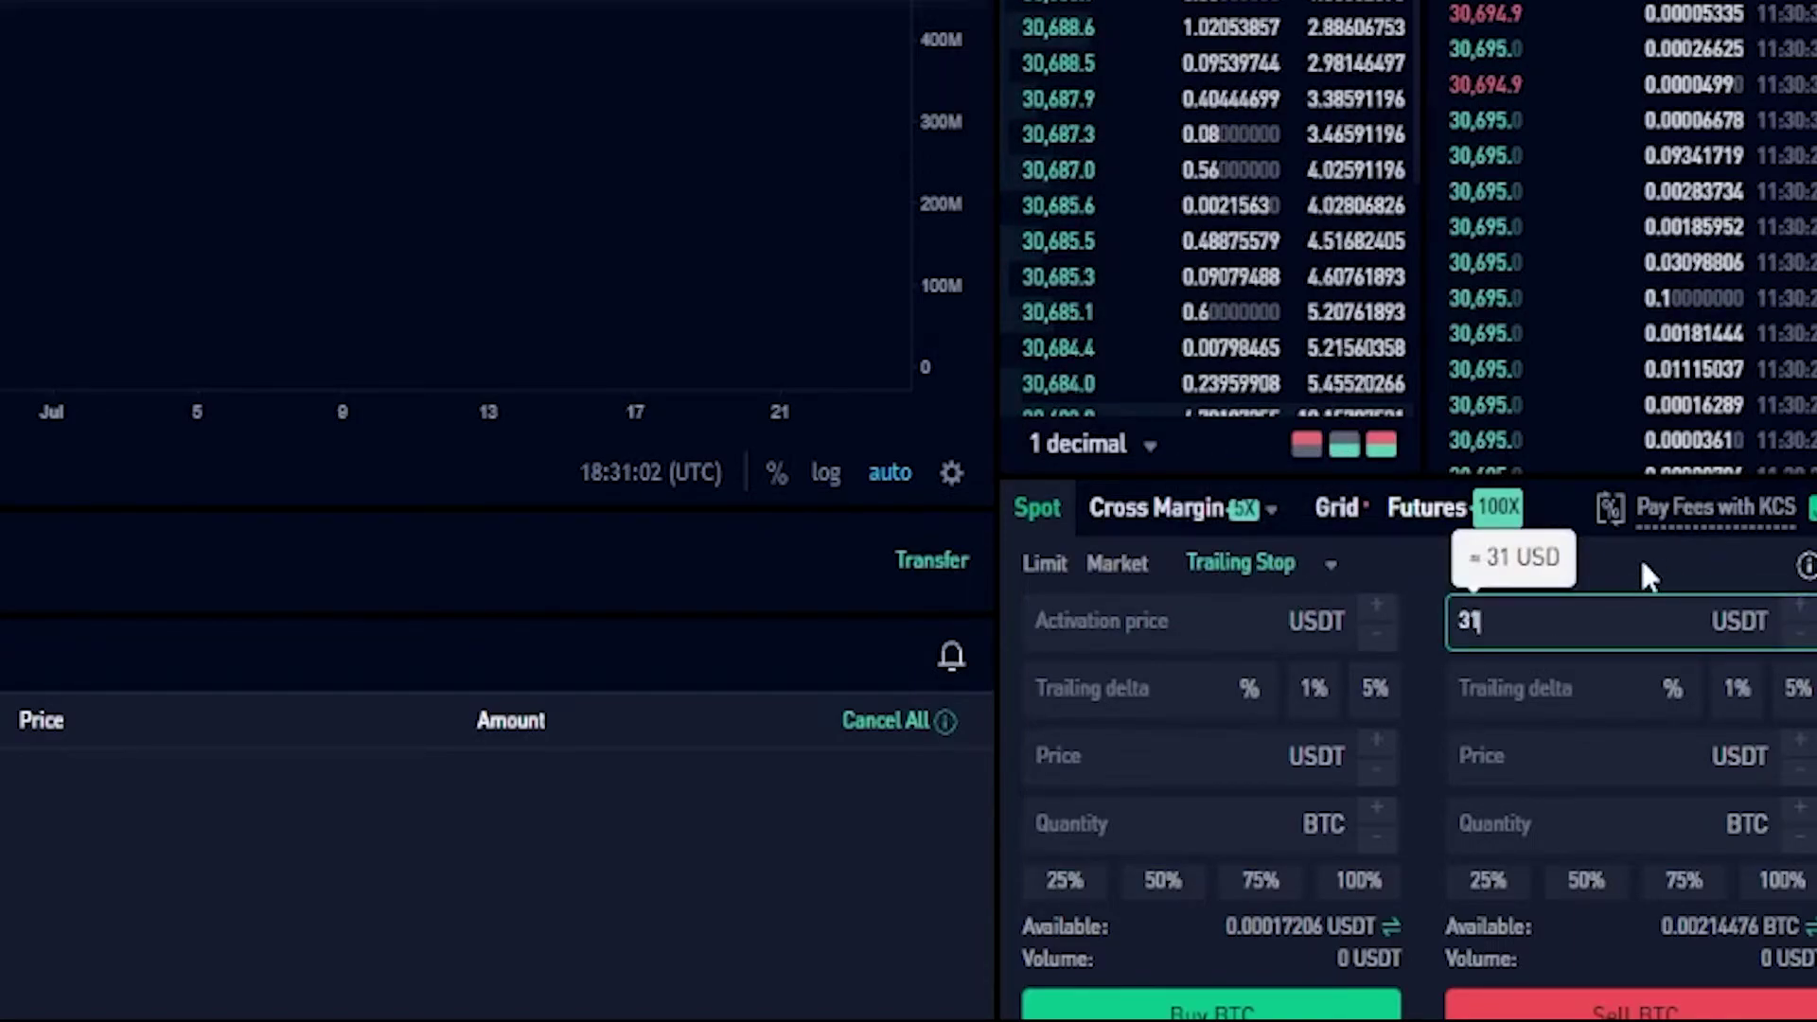
text(433)
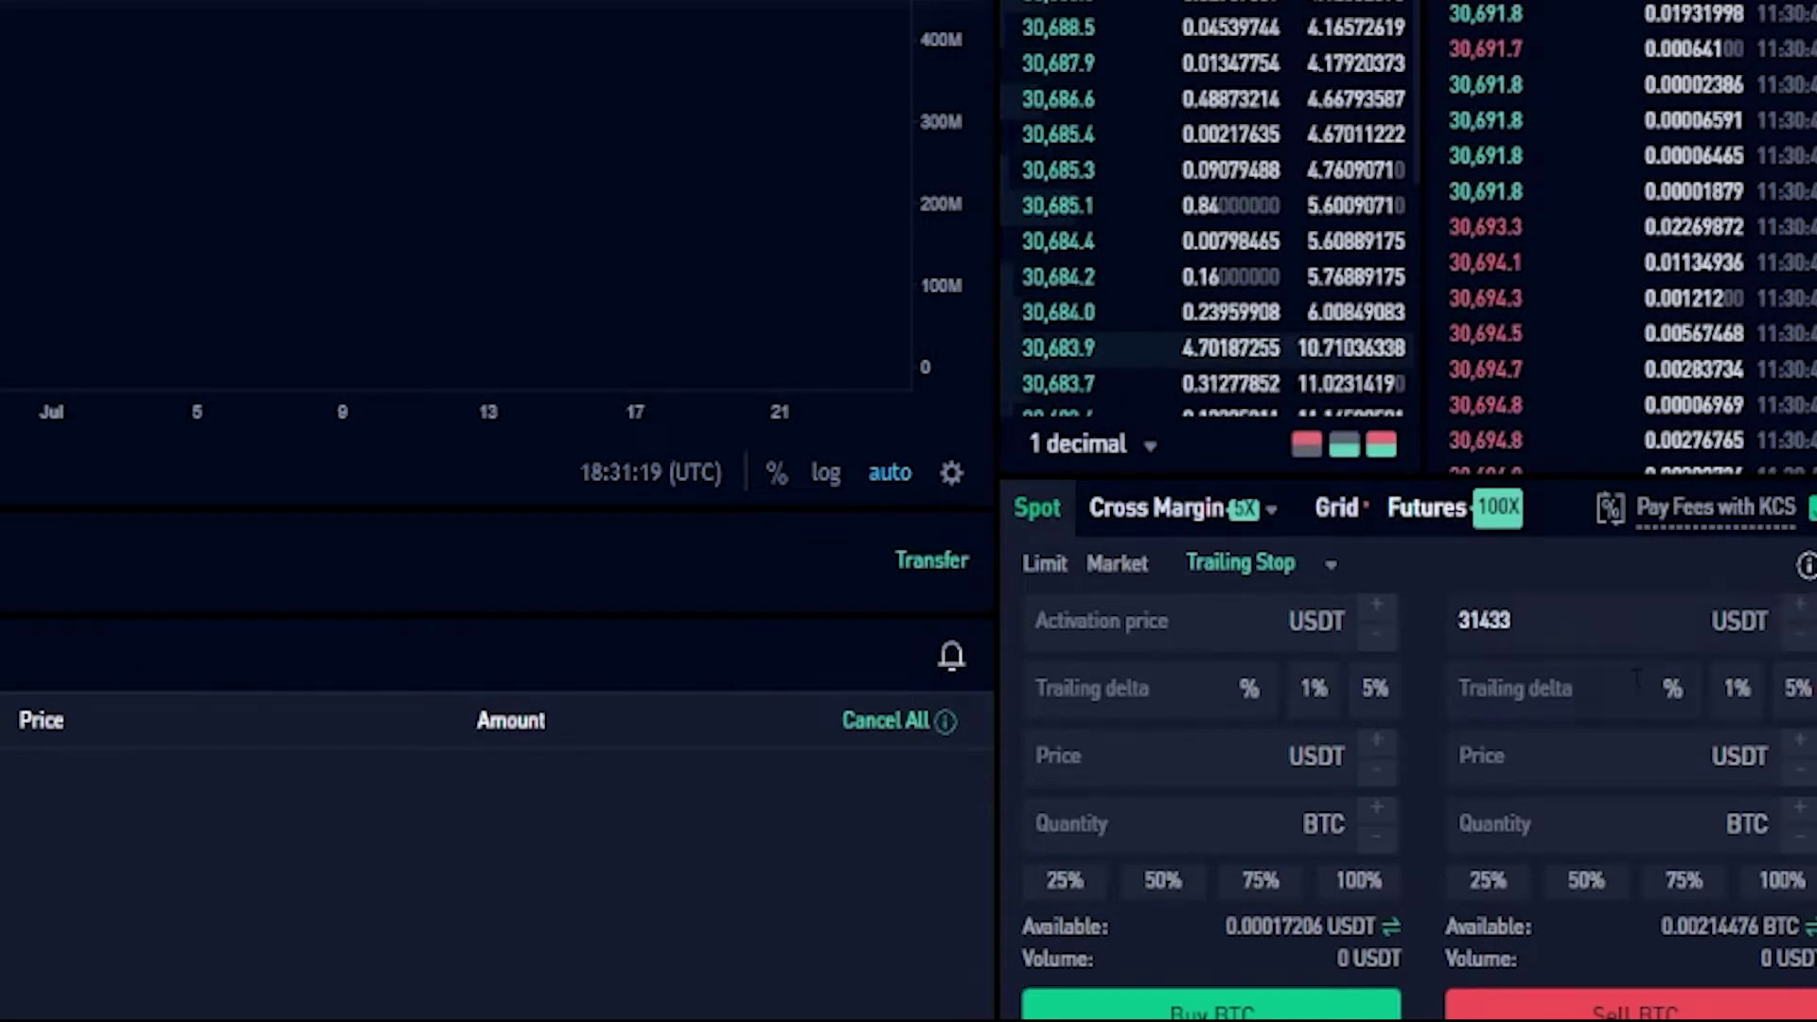
click(1600, 681)
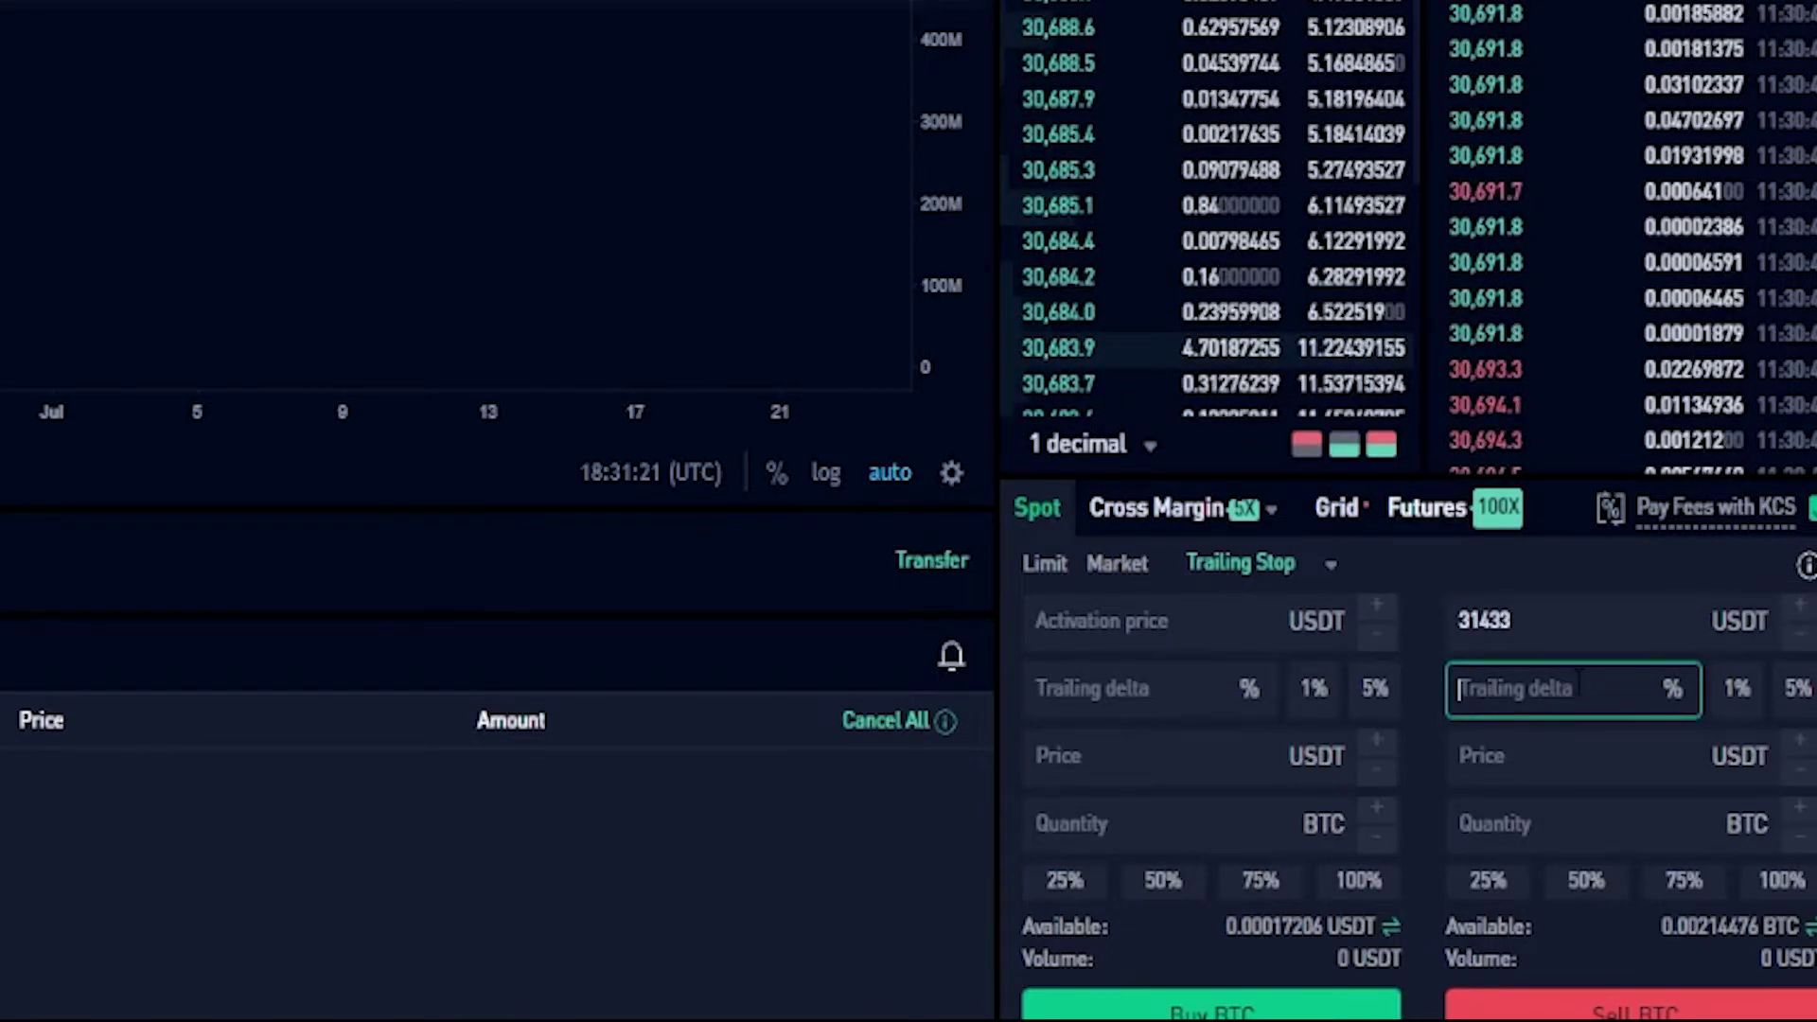
text(3)
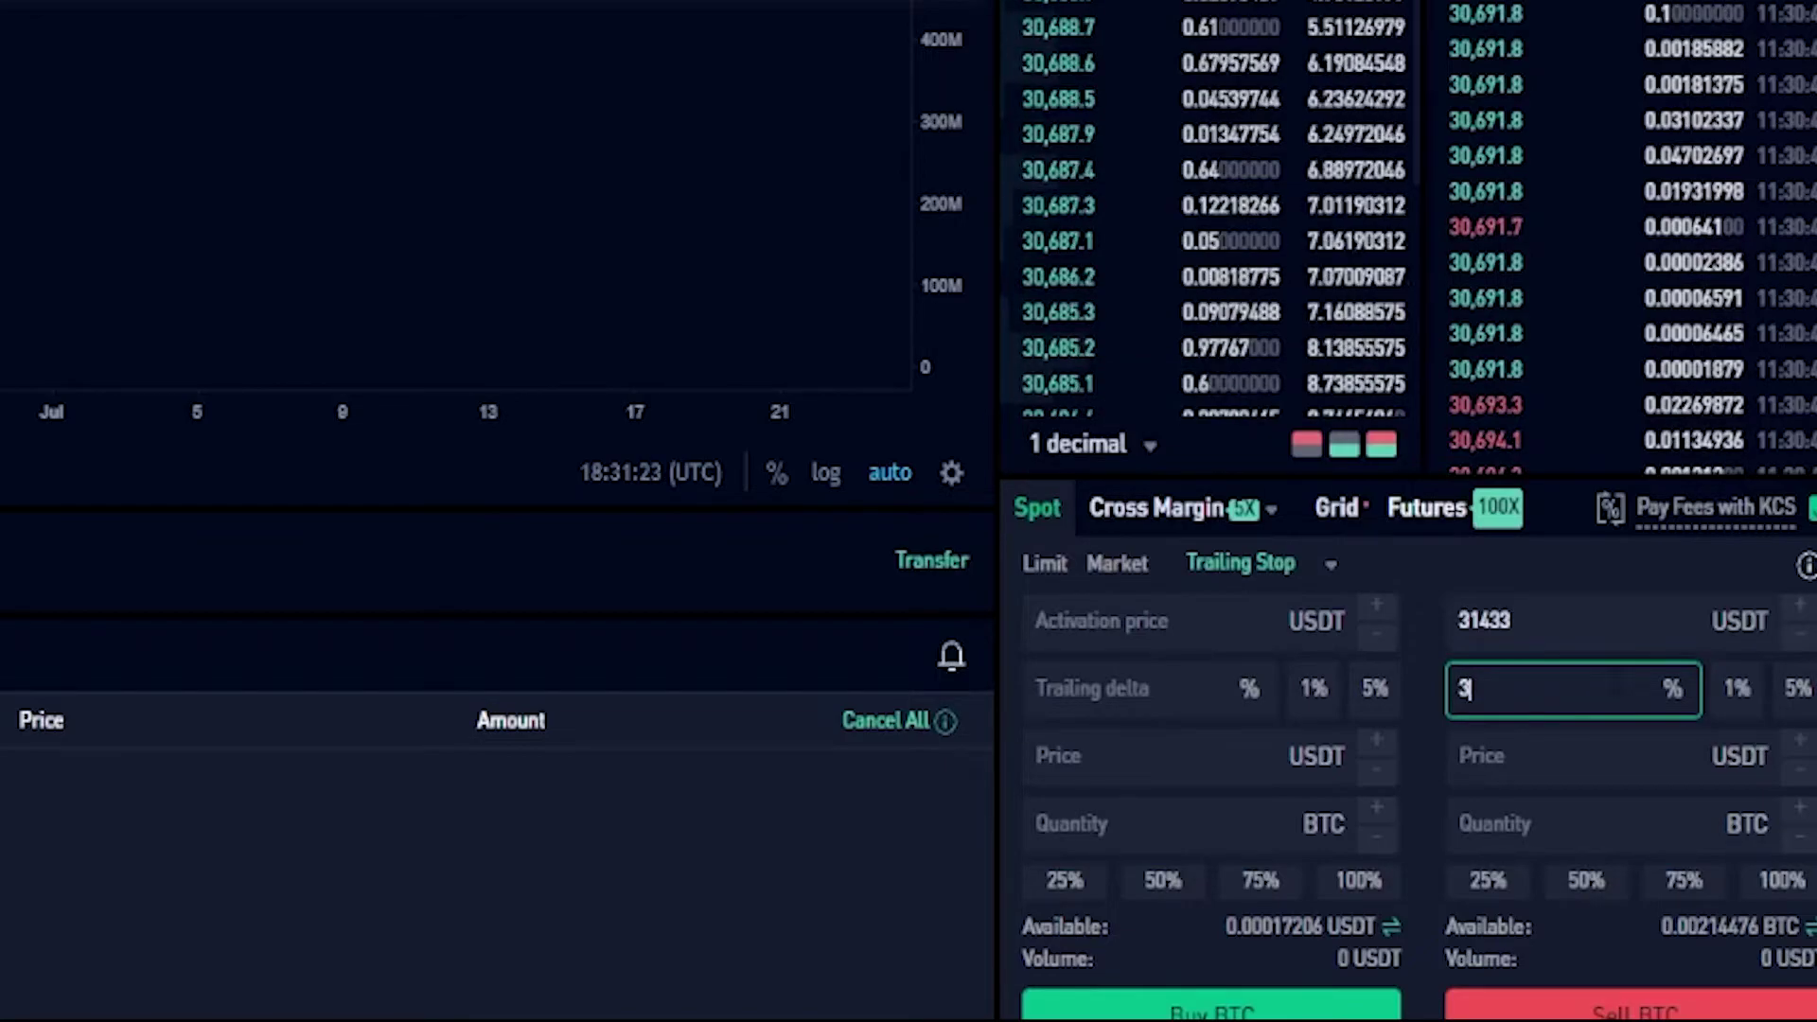
click(1529, 771)
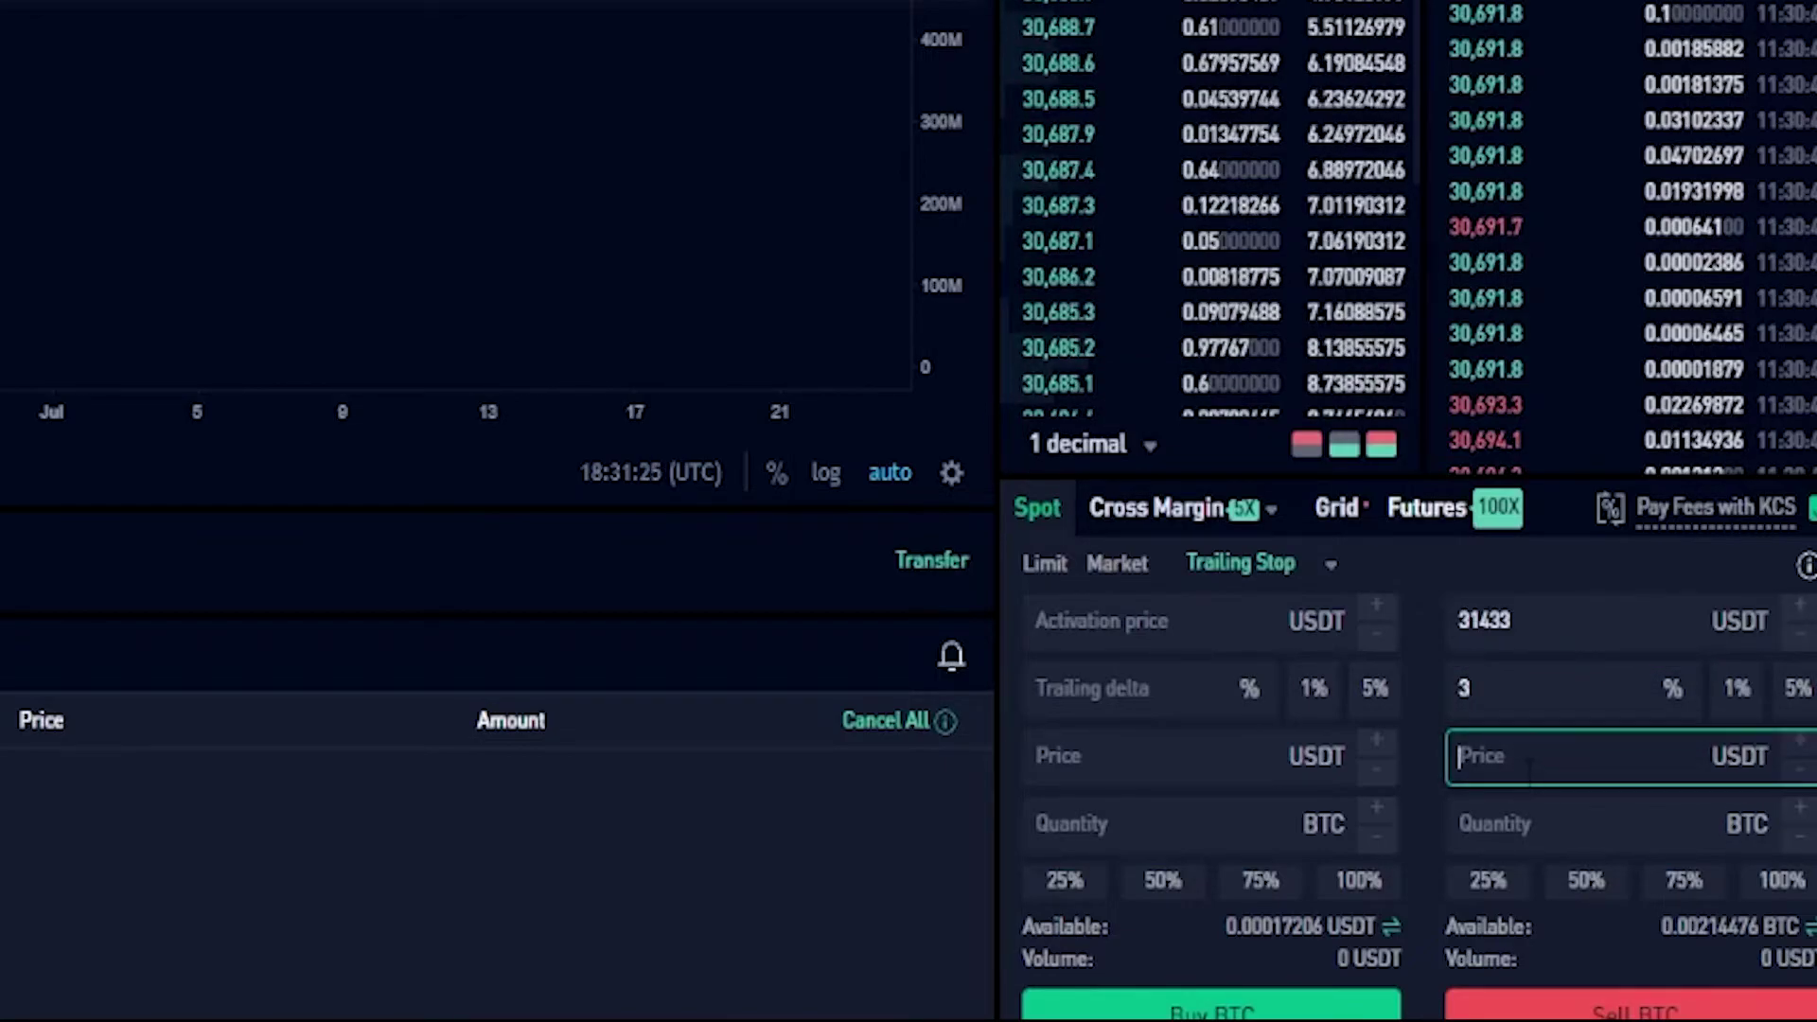
text(2)
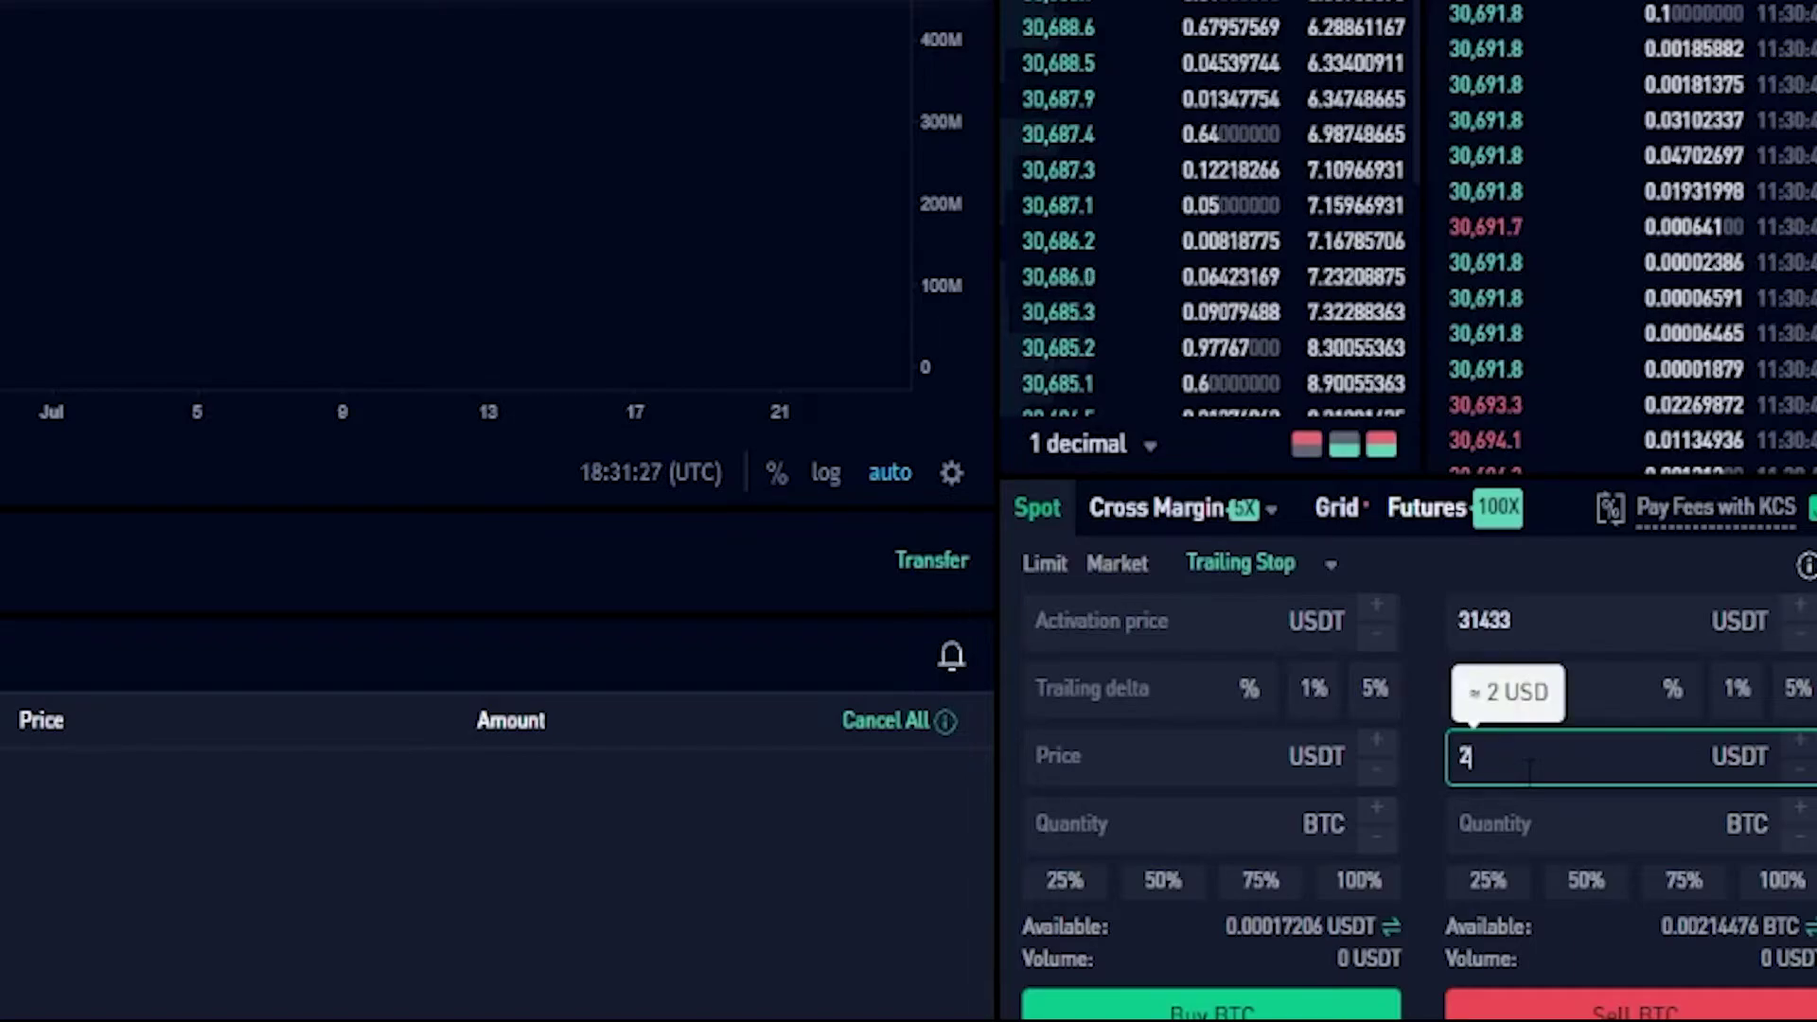
text(94)
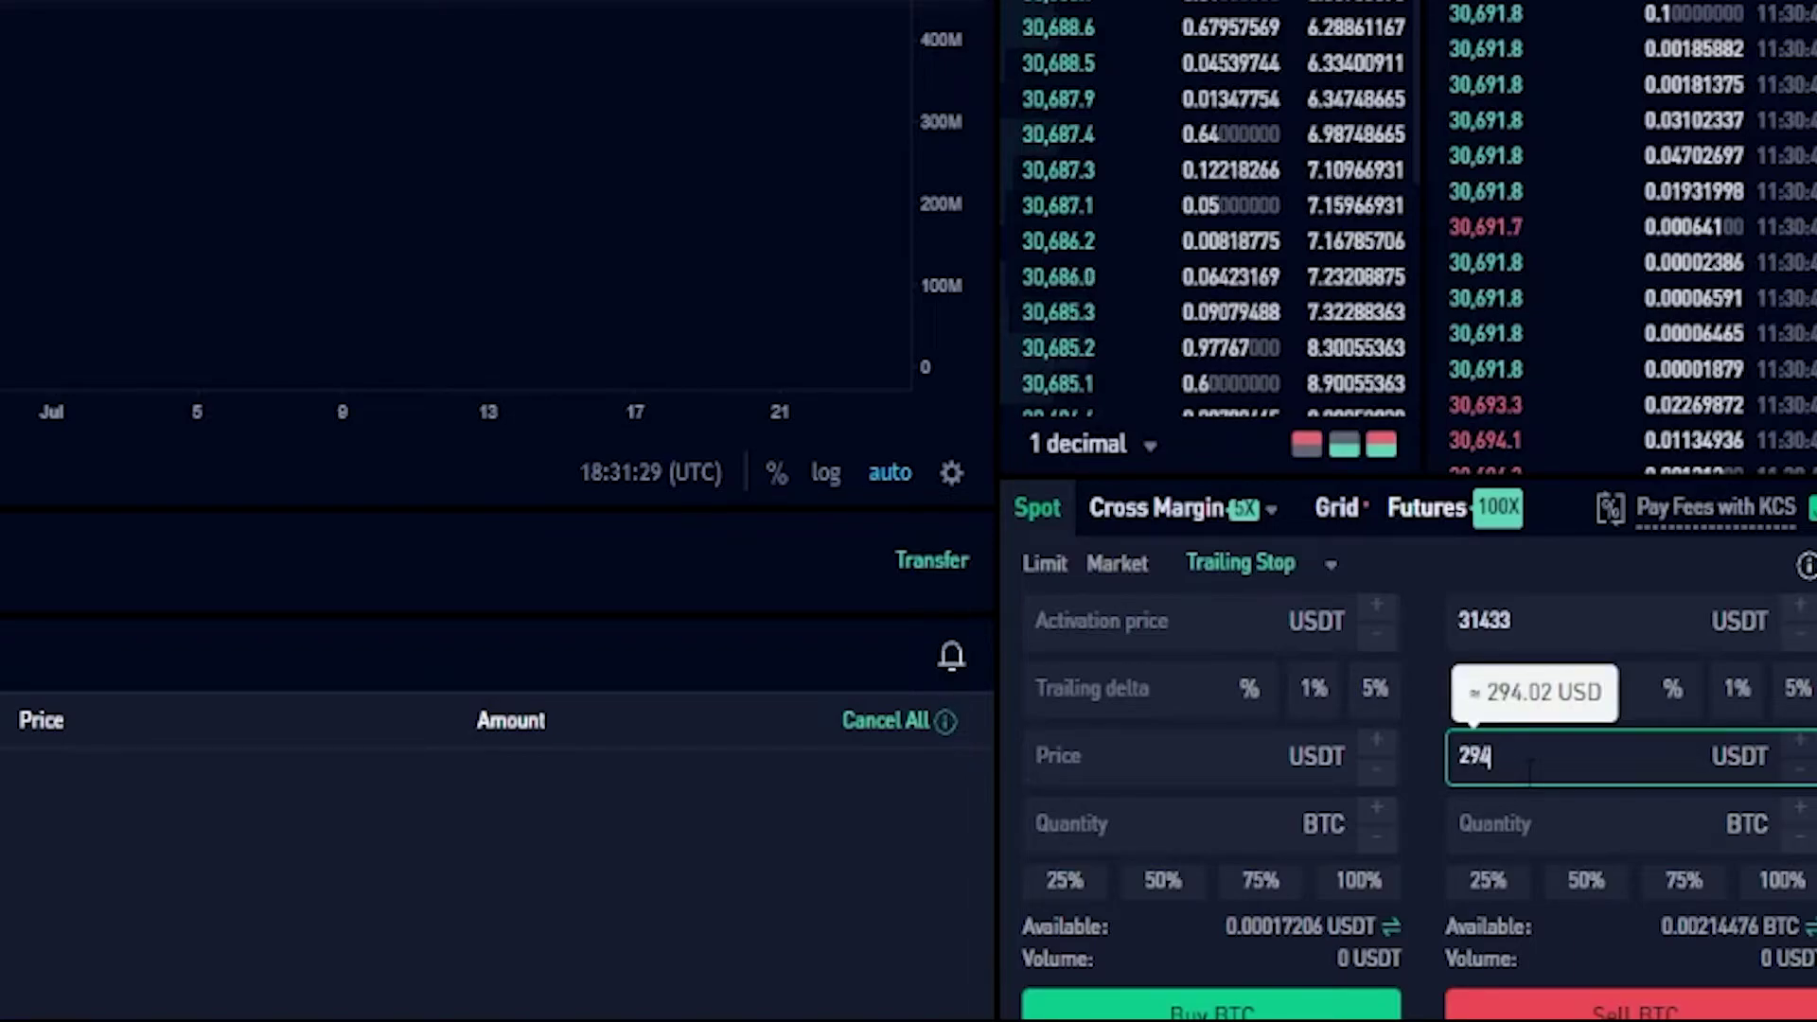
text(86)
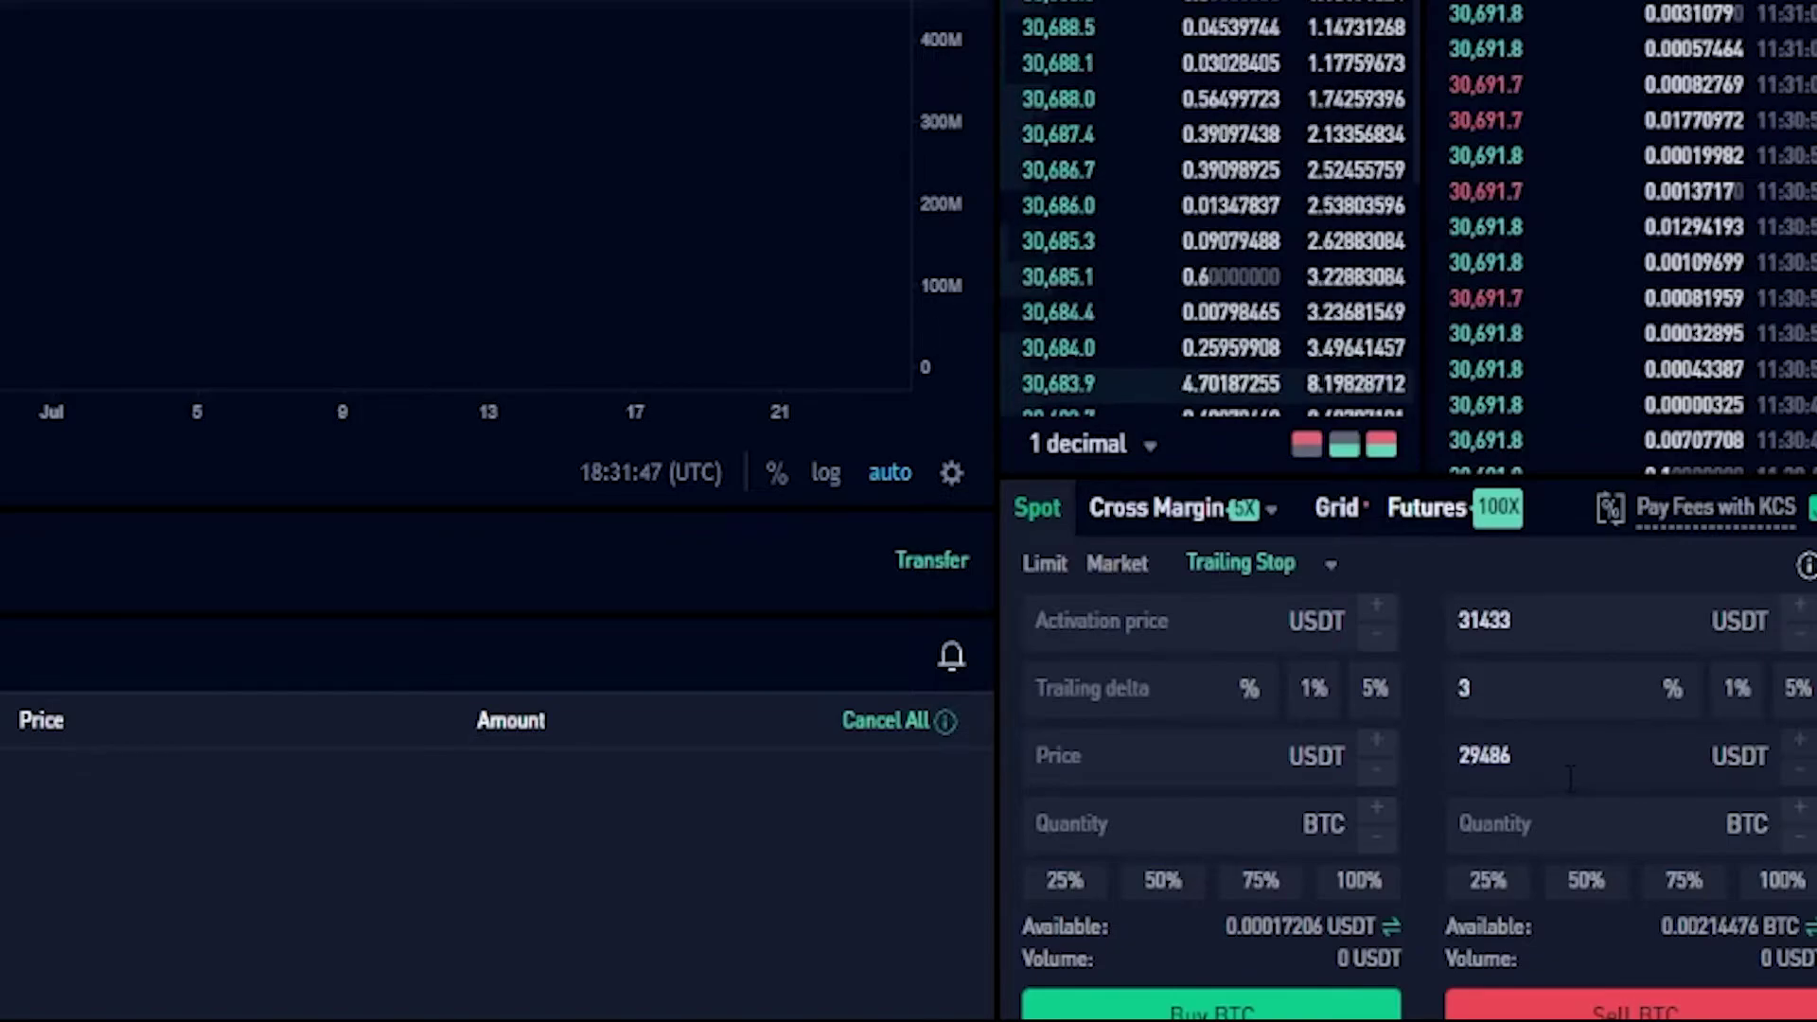
click(1778, 890)
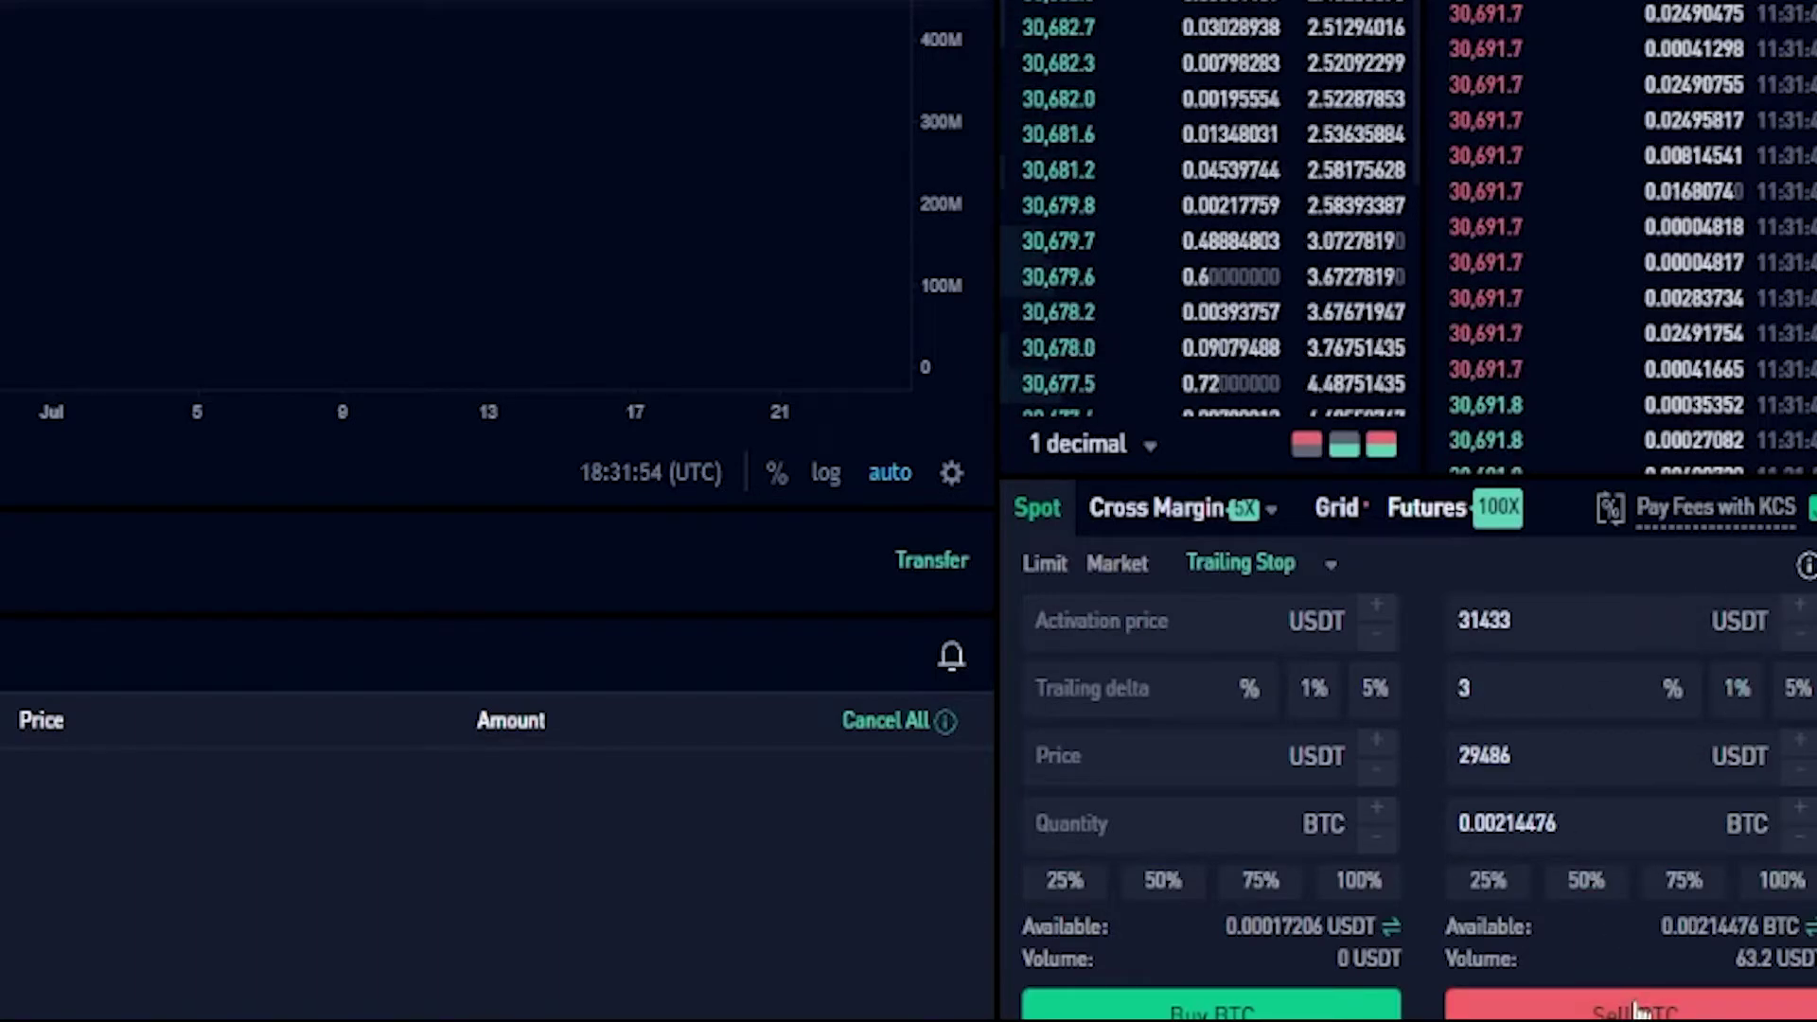
click(1630, 1015)
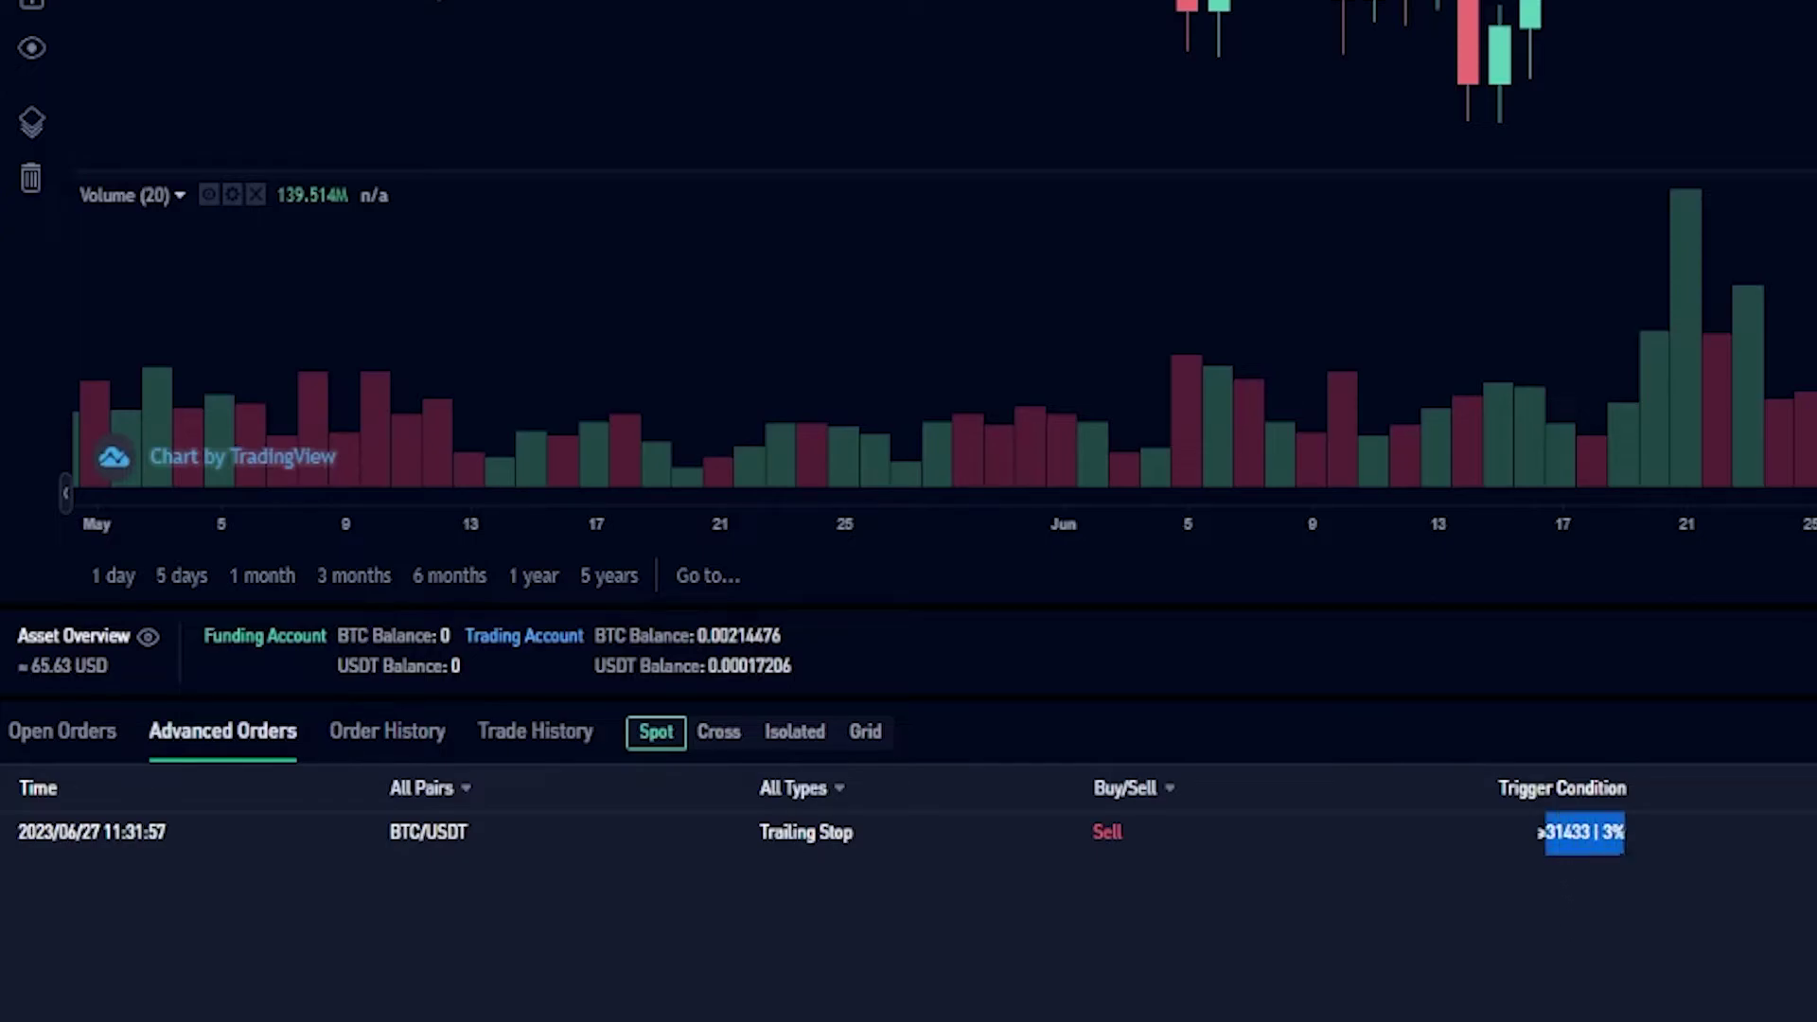
mouse_move(1474, 871)
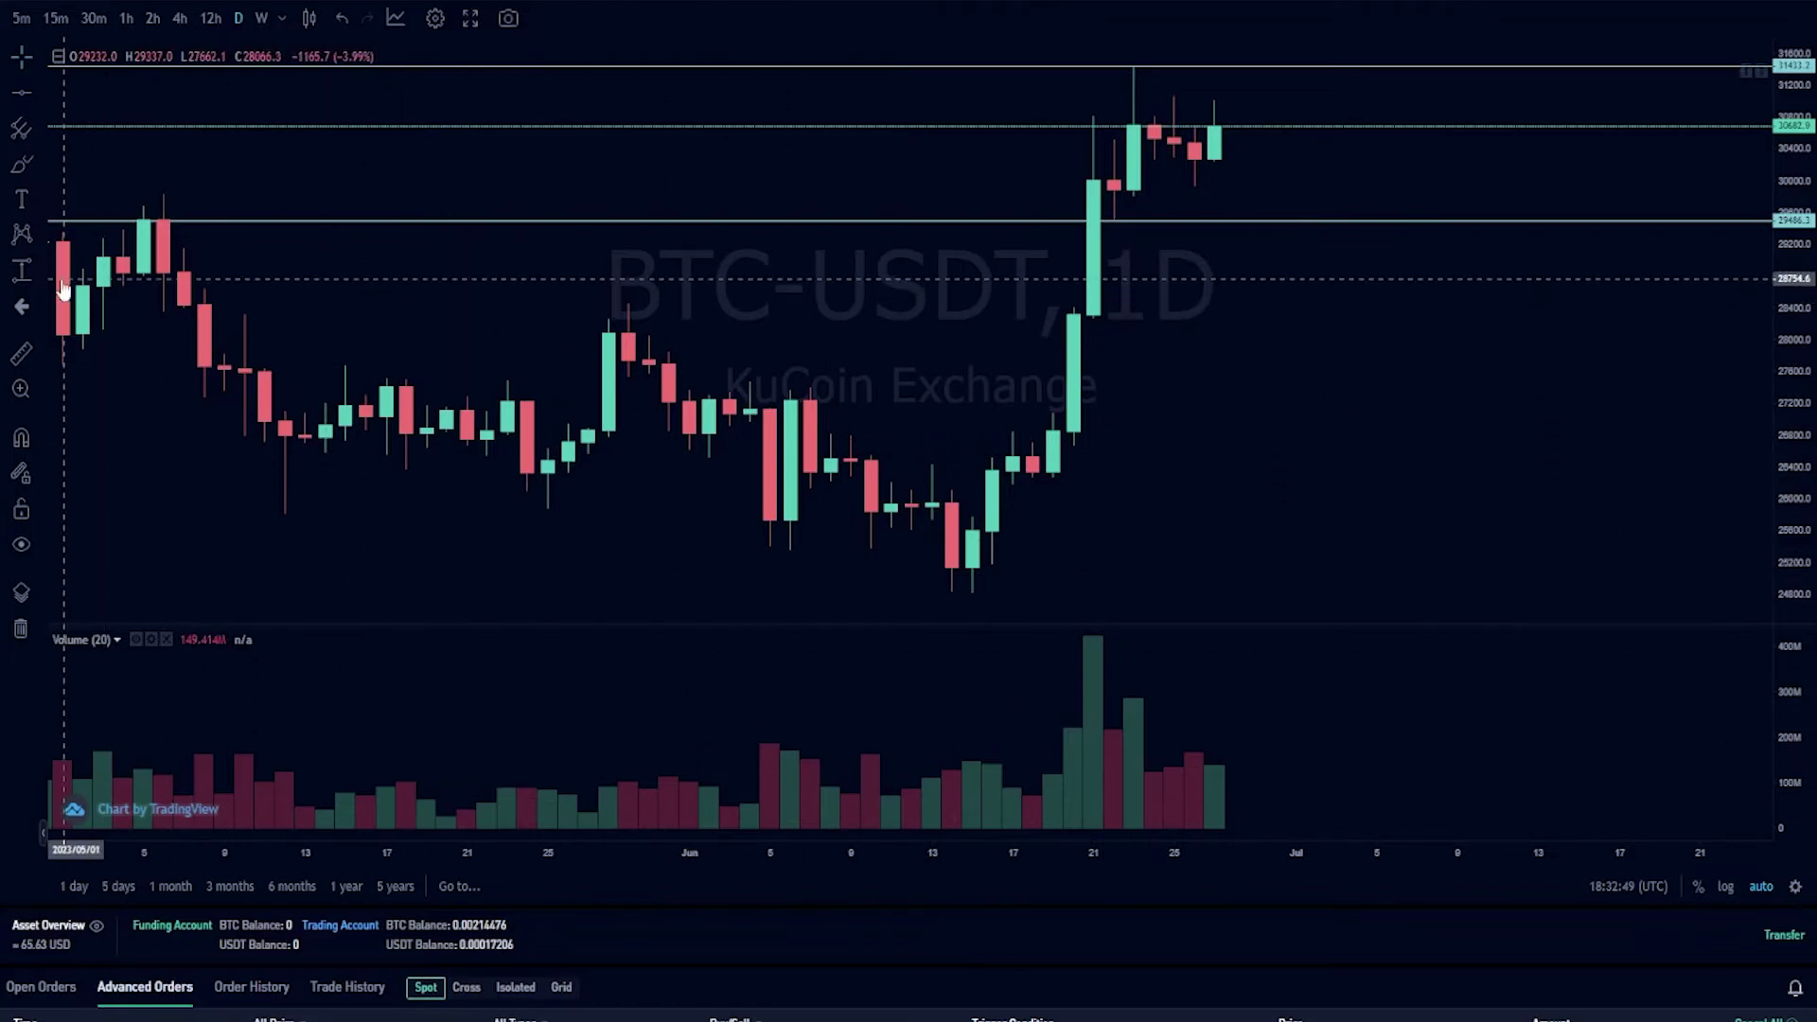
Step: Measure a −3.04% price range down from the top price line
click(24, 272)
click(1295, 65)
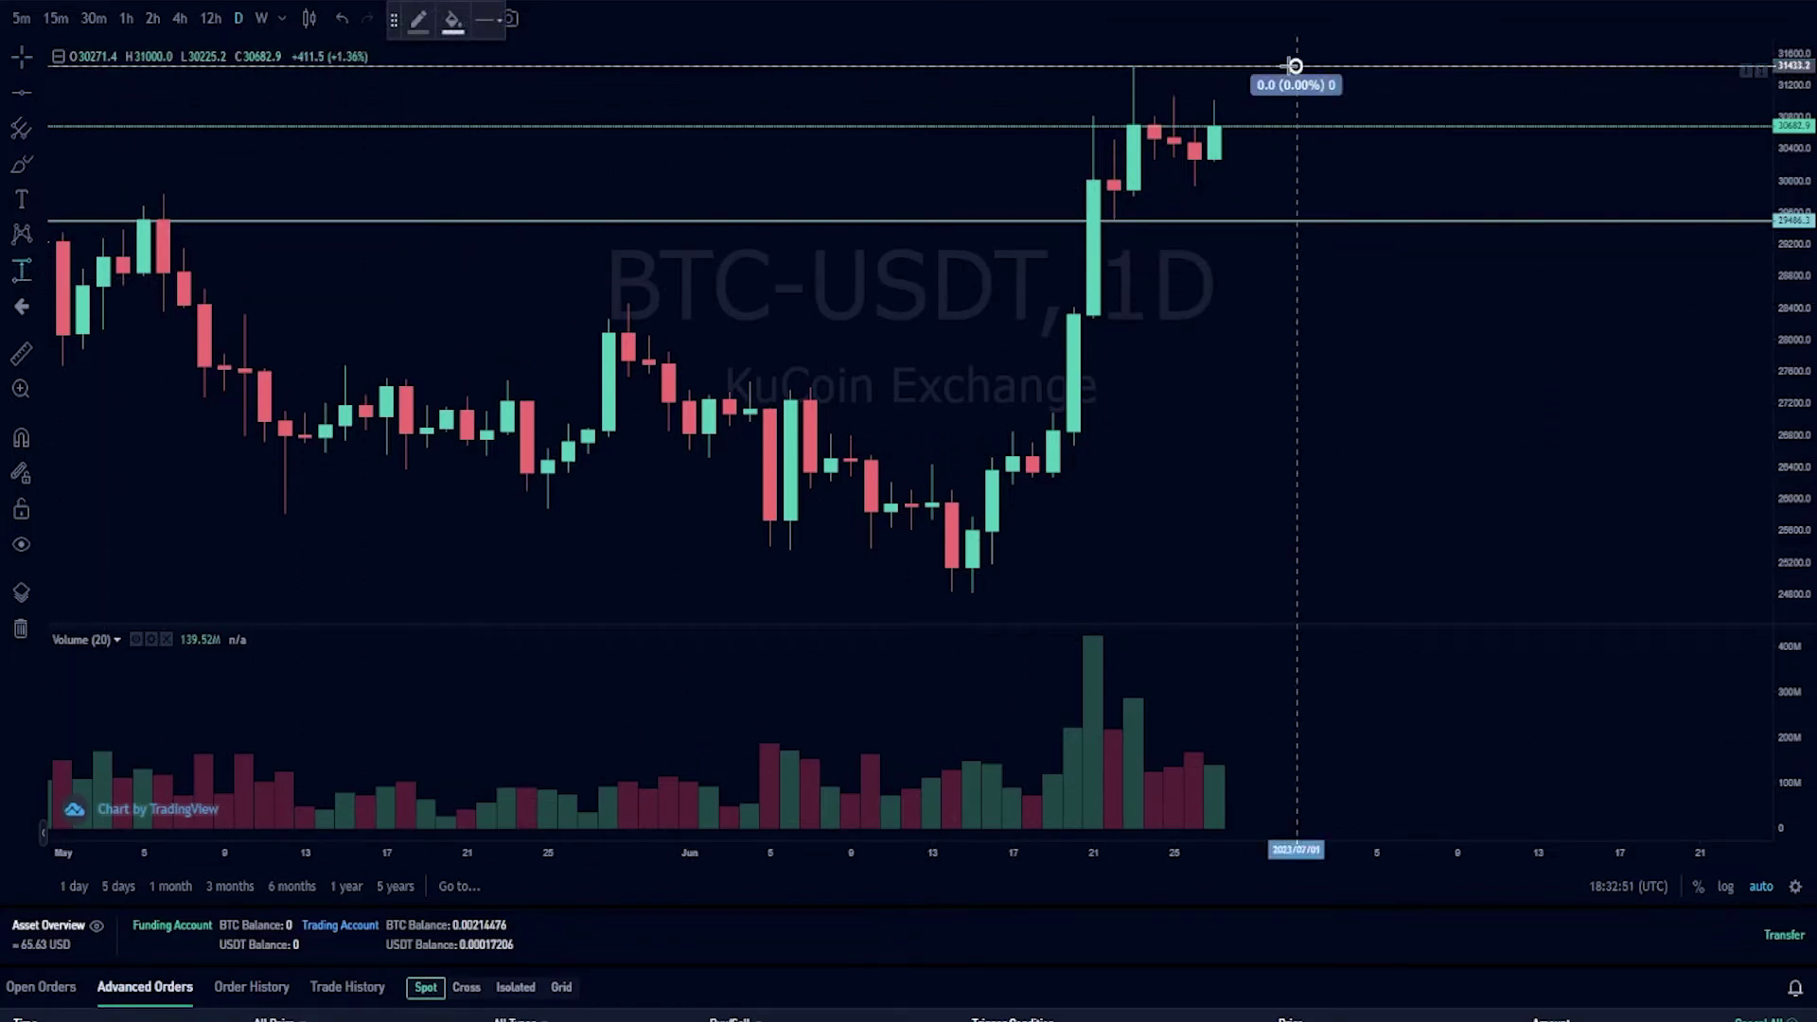
click(1322, 141)
Step: Circle the 29486 line and sketch price climbing past 31433, undoing extra strokes
mouse_move(1354, 196)
mouse_down()
mouse_move(1305, 210)
mouse_move(1372, 252)
mouse_move(1337, 201)
mouse_up()
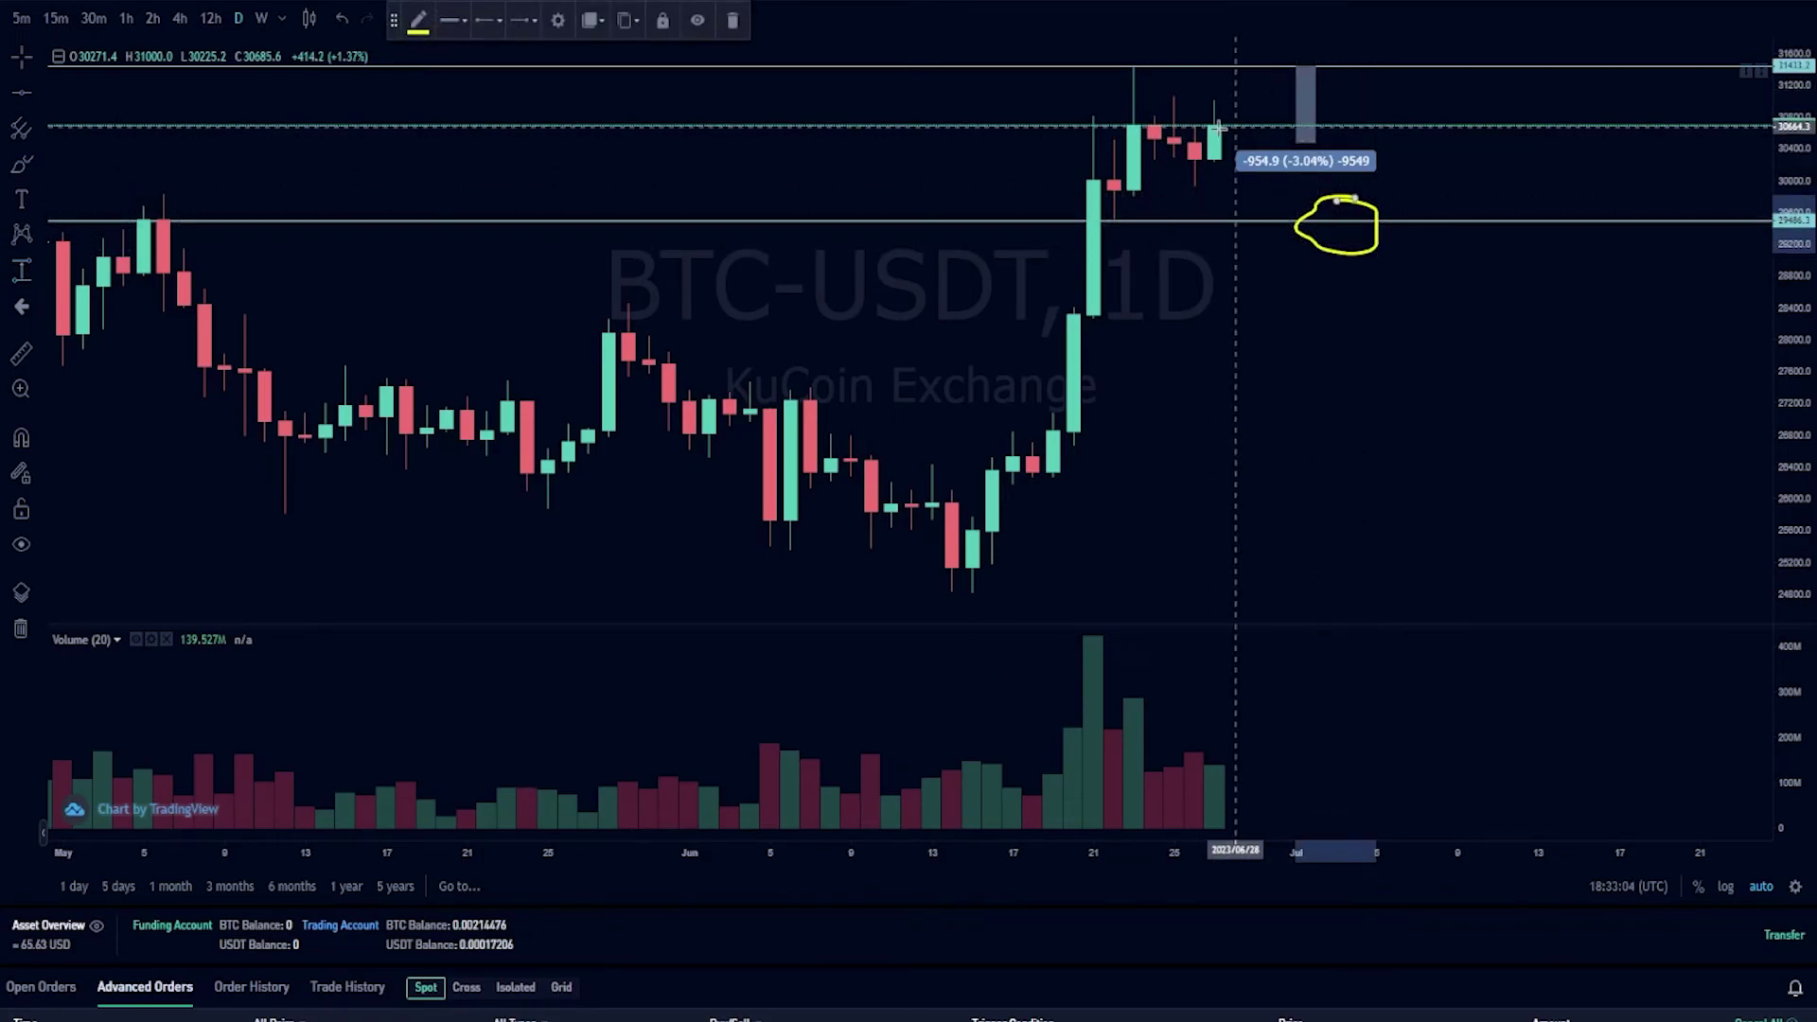
mouse_move(1217, 129)
mouse_down()
mouse_move(1290, 95)
mouse_move(1292, 55)
mouse_move(1280, 81)
mouse_move(1337, 69)
mouse_move(1342, 151)
mouse_move(1357, 124)
mouse_up()
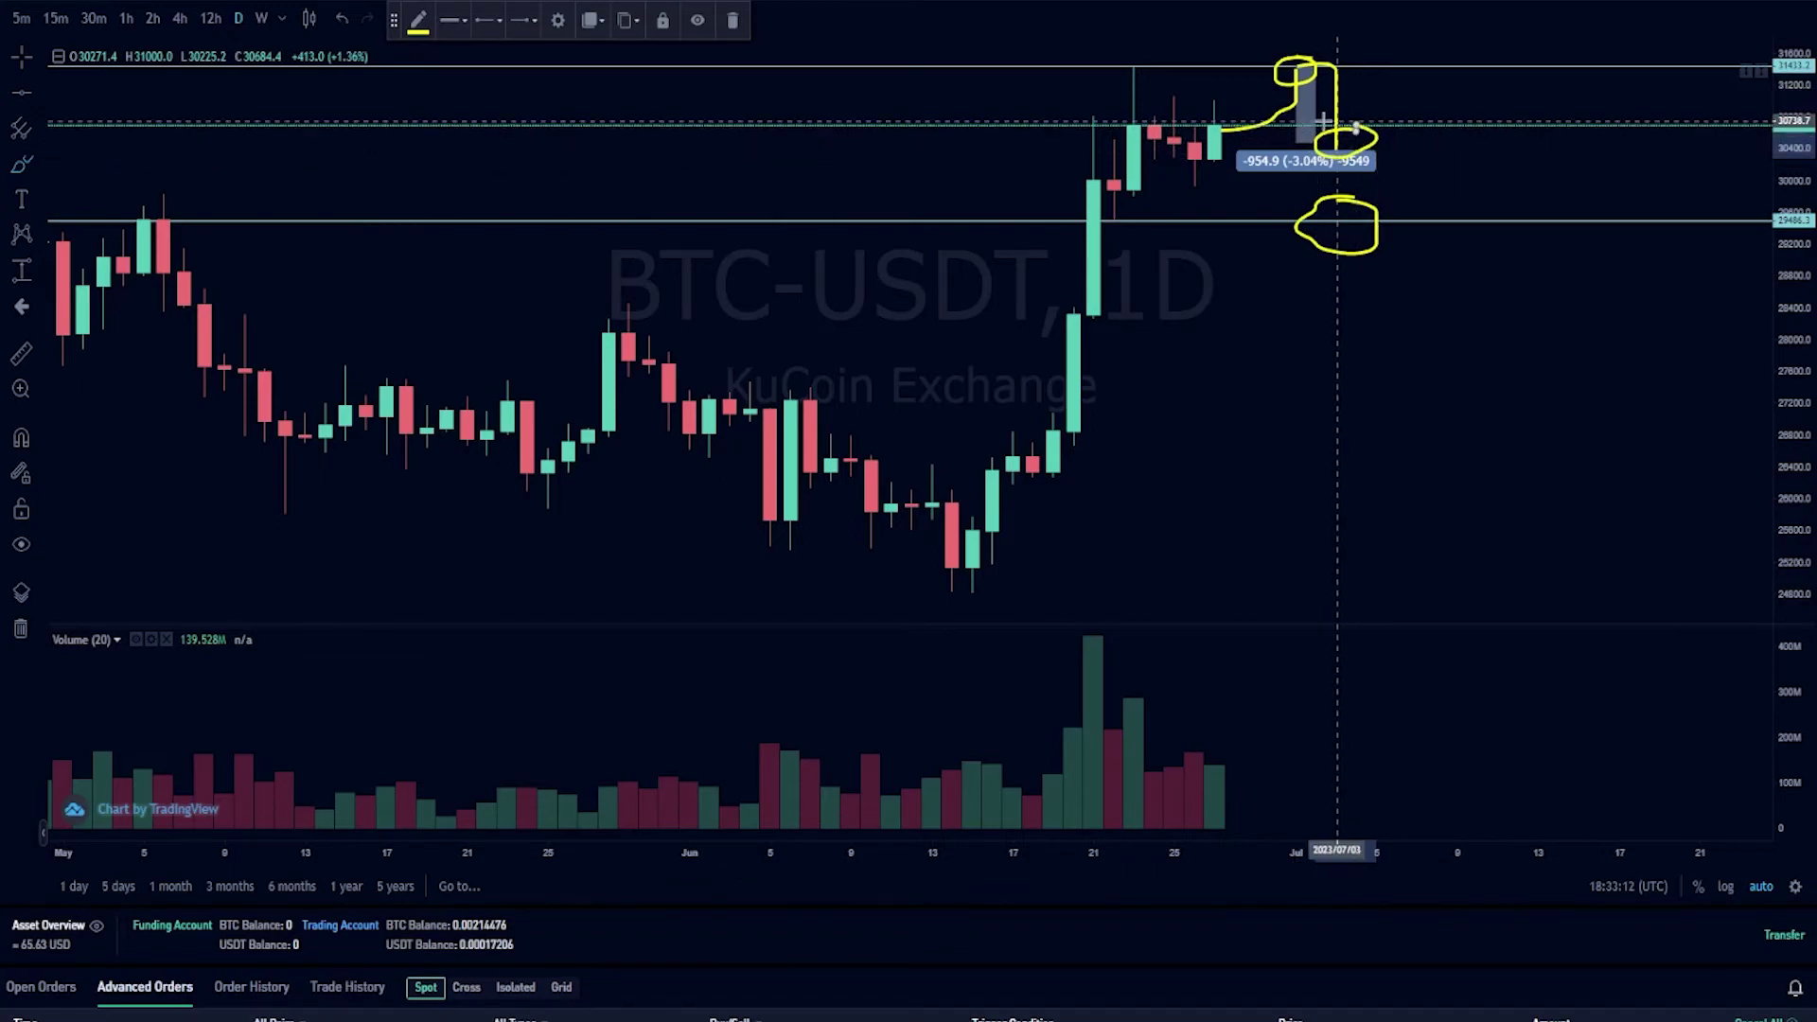
key(ctrl+z)
drag(1299, 68, 1337, 42)
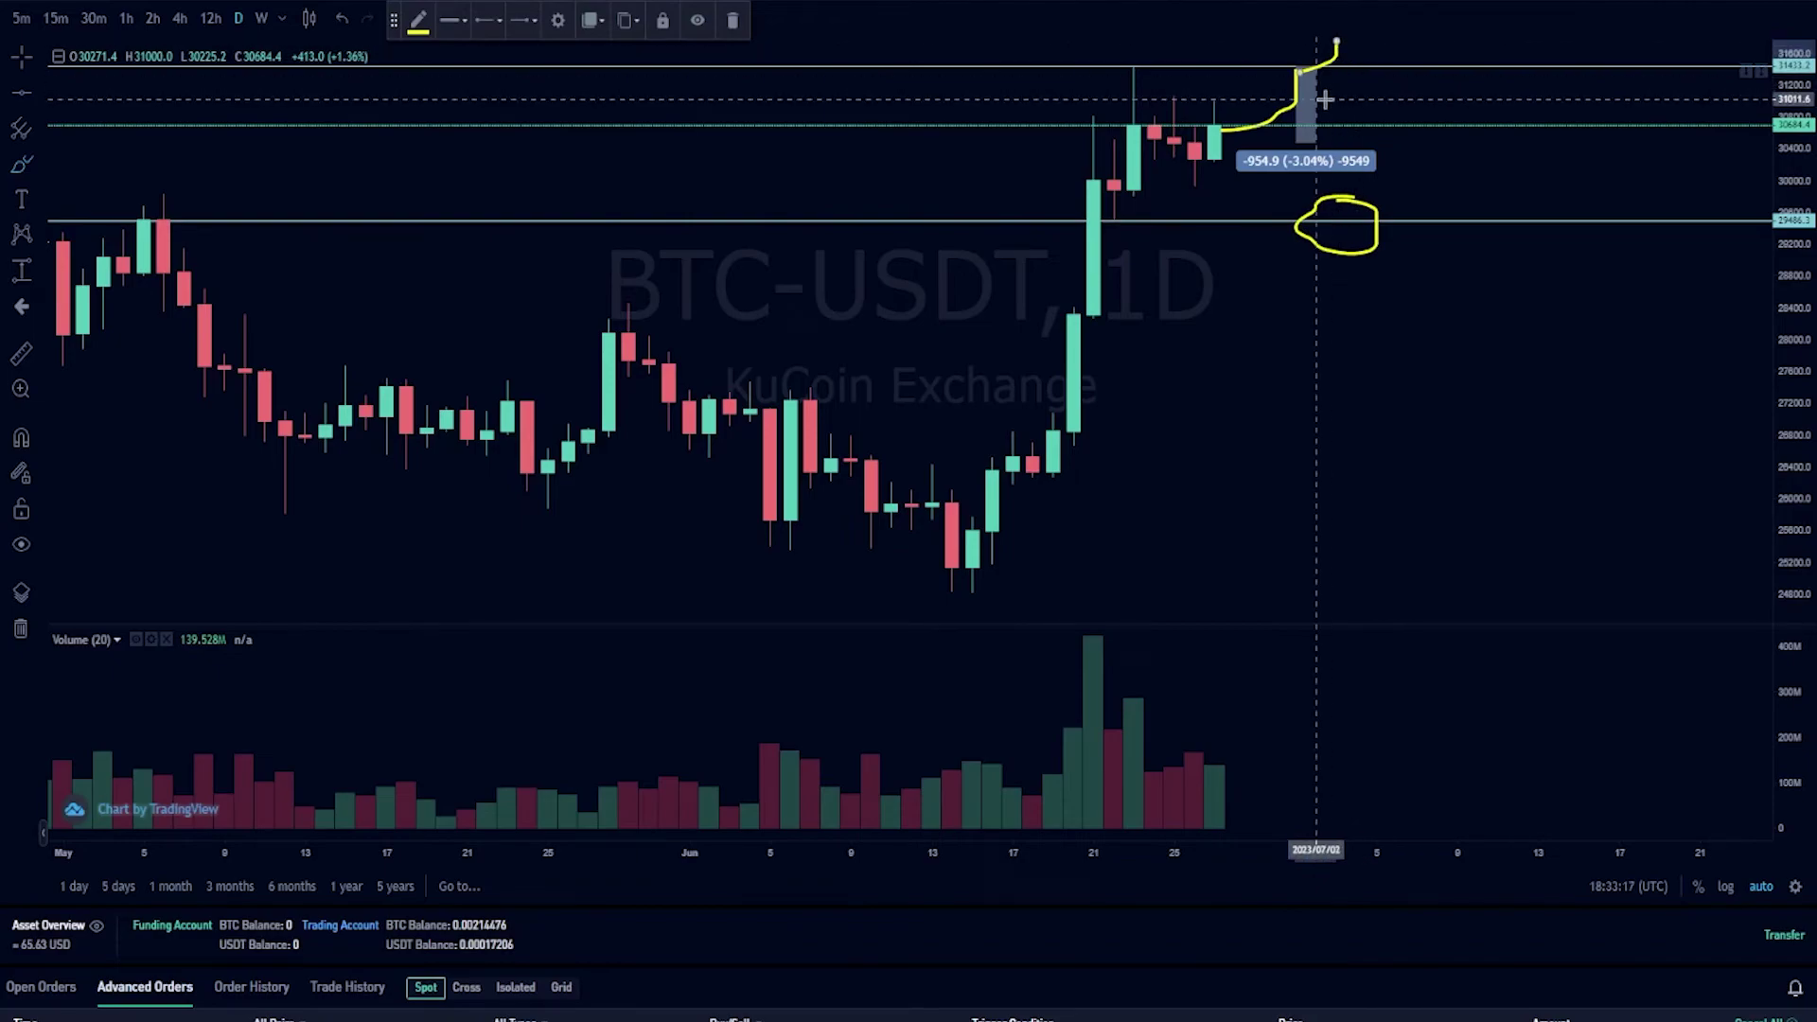
drag(1314, 111, 1377, 54)
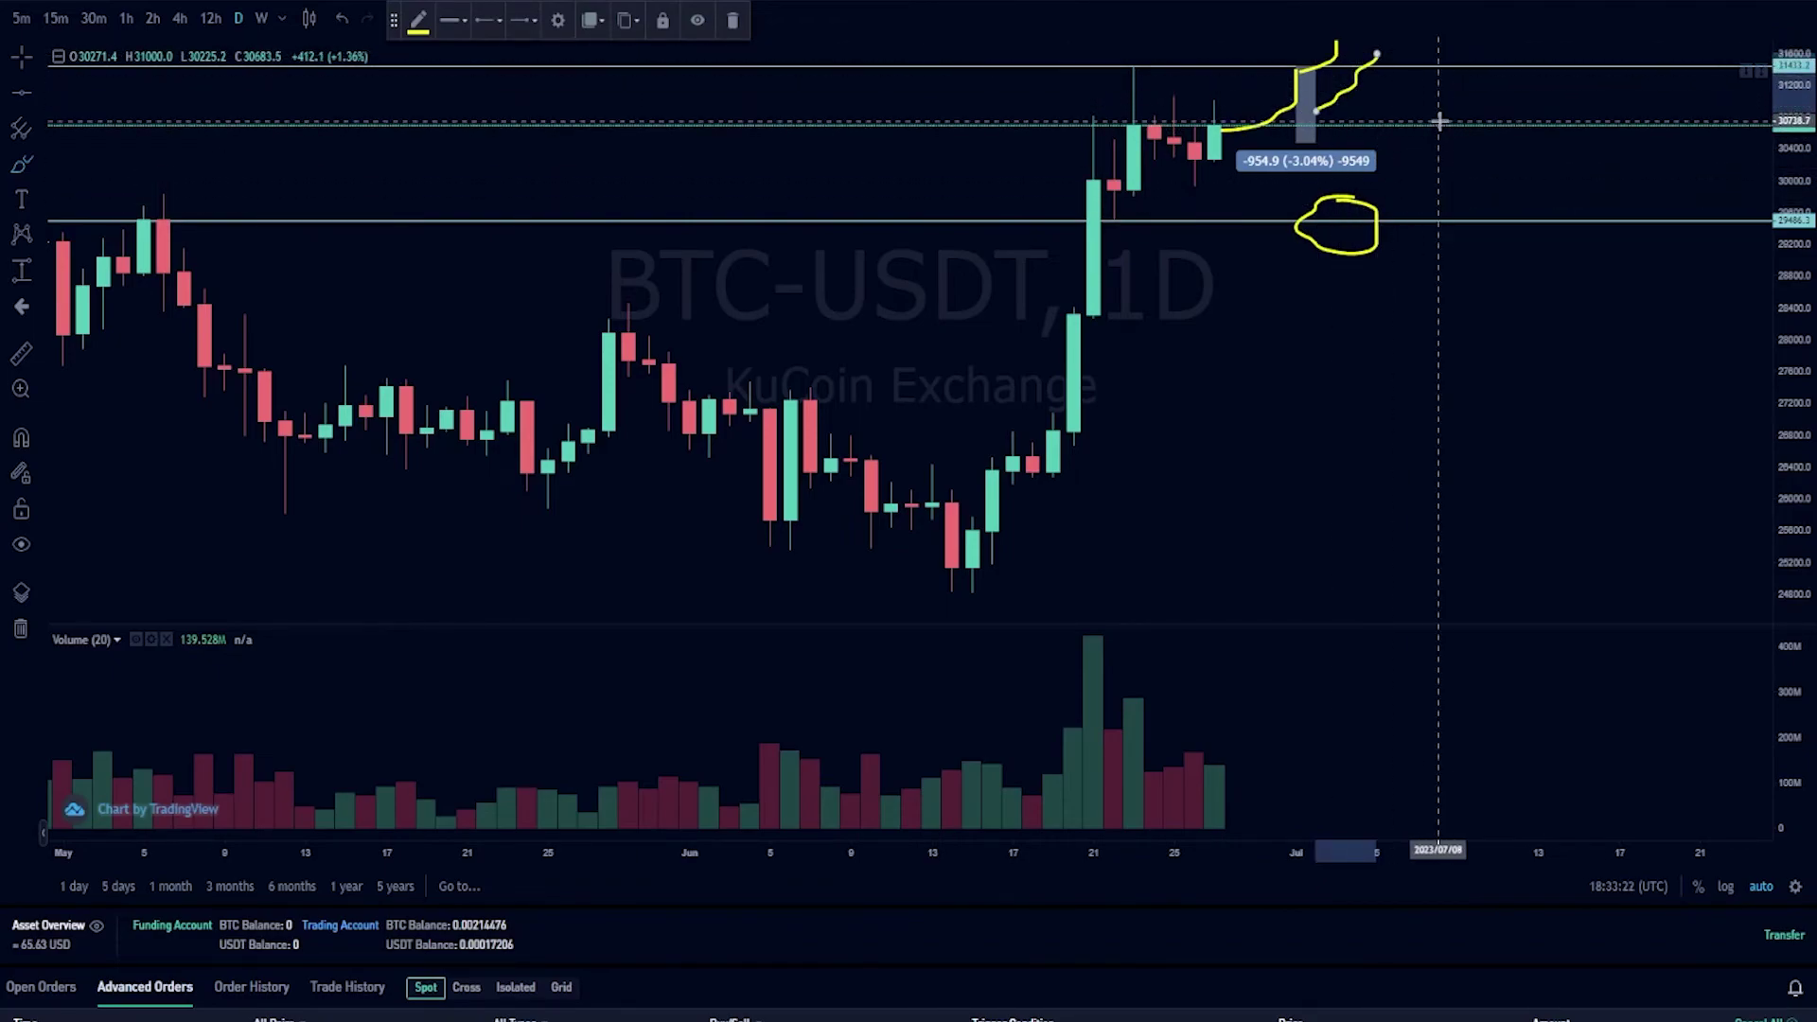
key(ctrl+z)
key(ctrl+z)
key(ctrl+z)
key(ctrl+z)
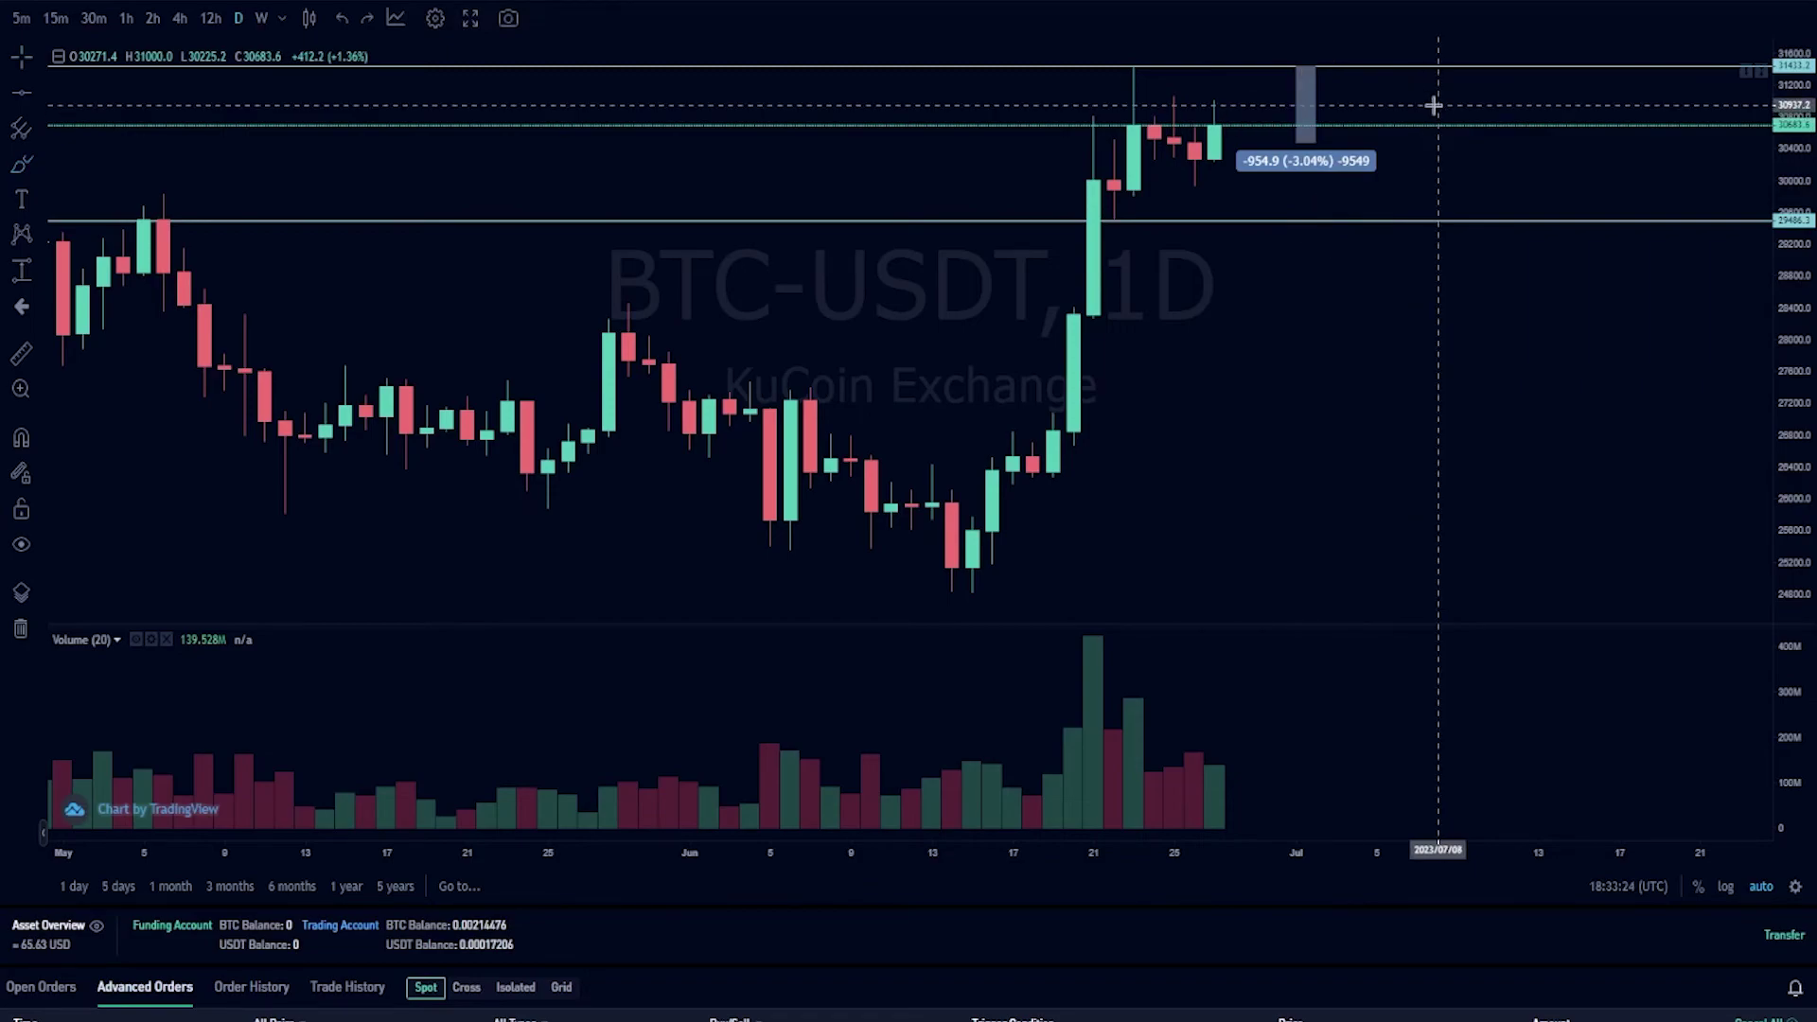